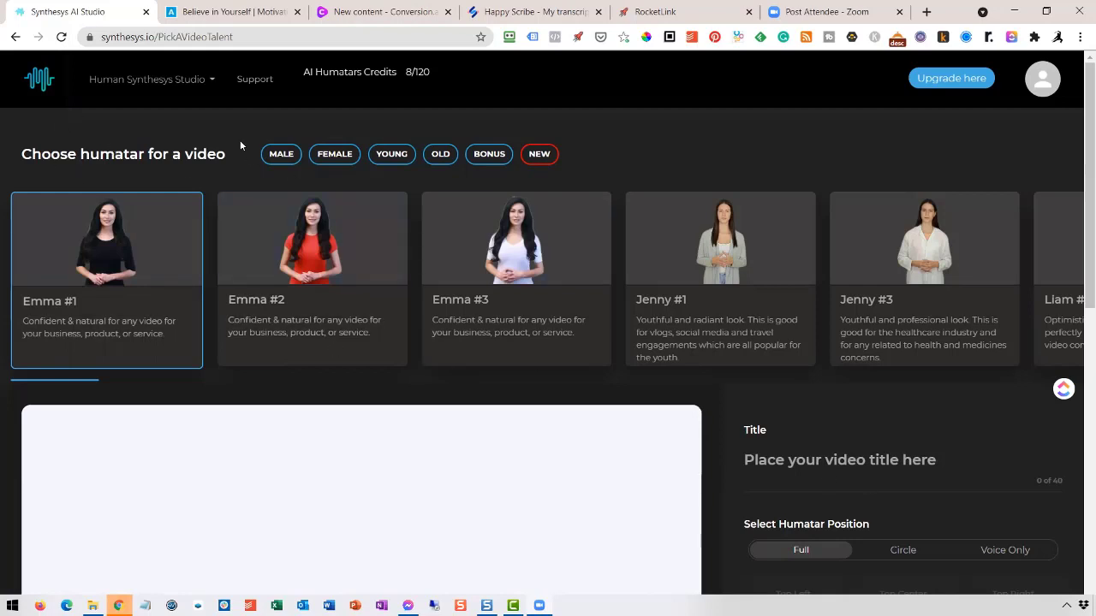
Step: Filter the available humatars by male and by female to compare them
left_click(274, 158)
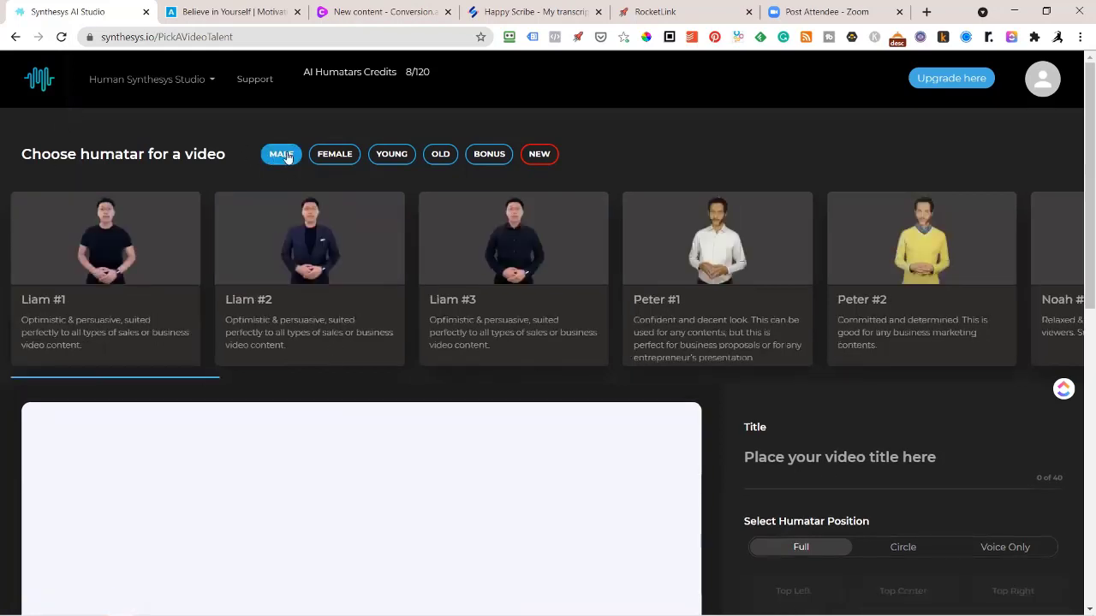
left_click(351, 157)
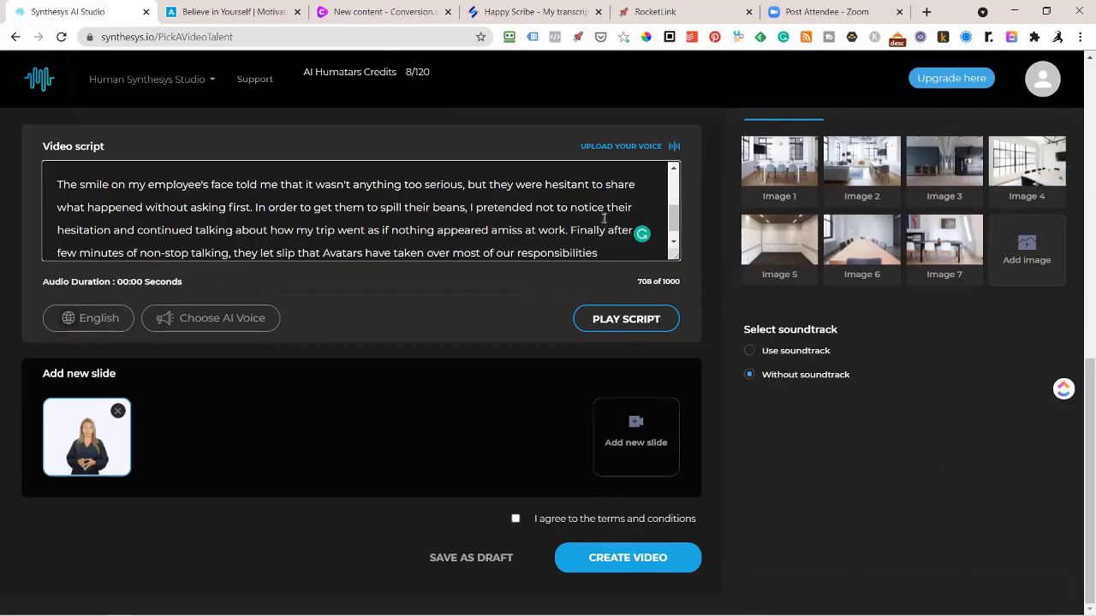
Step: Title the video "conversionAI demo training"
scroll(602, 190, "up", 5)
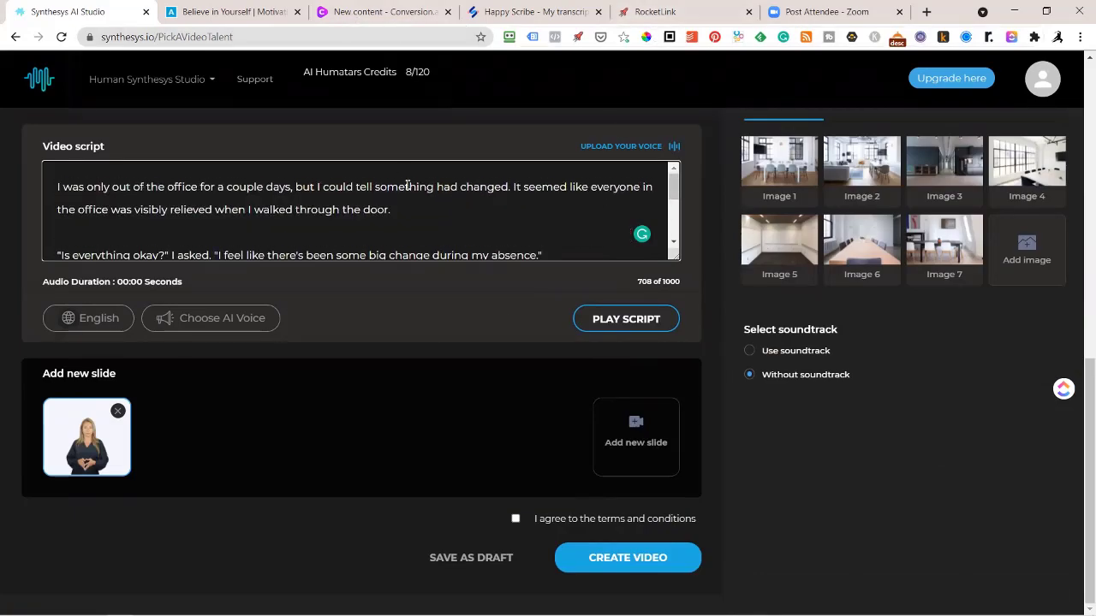
scroll(408, 185, "up", 5)
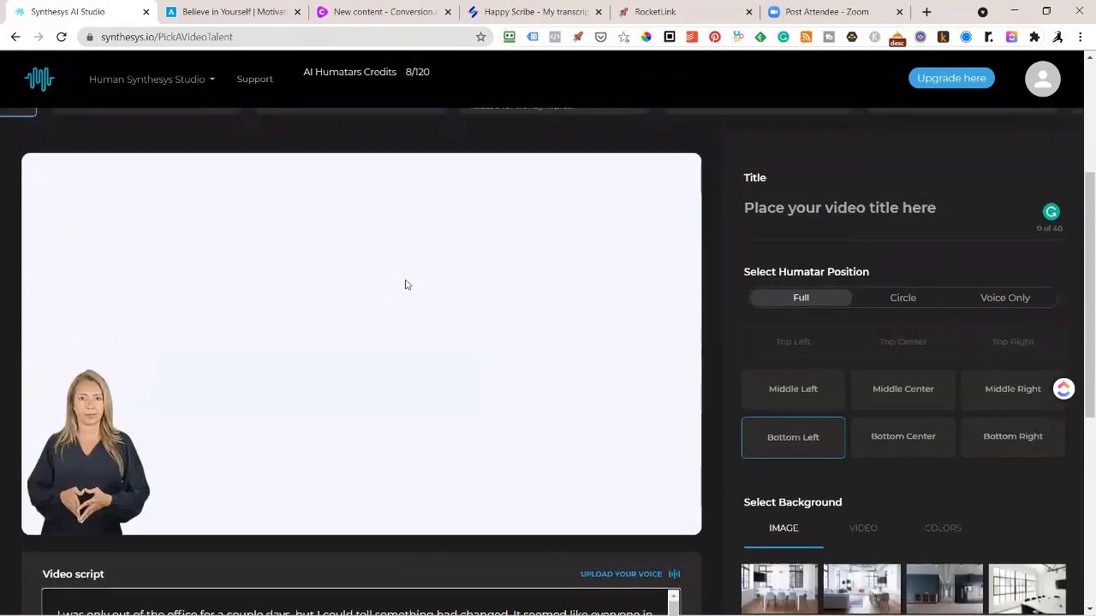
left_click(807, 208)
type("c")
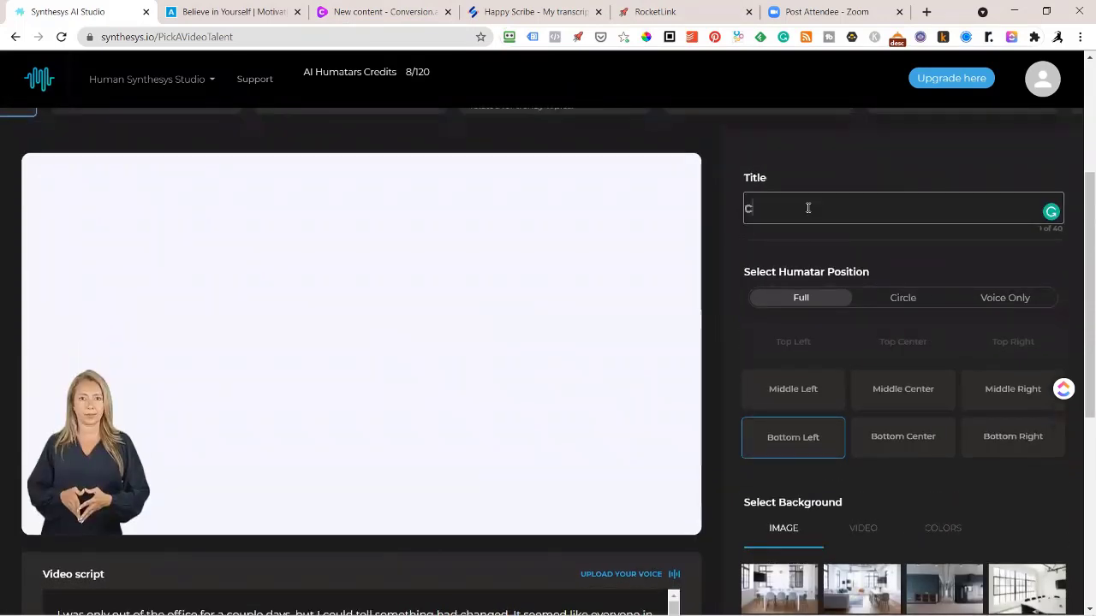
type("onversionAI demo")
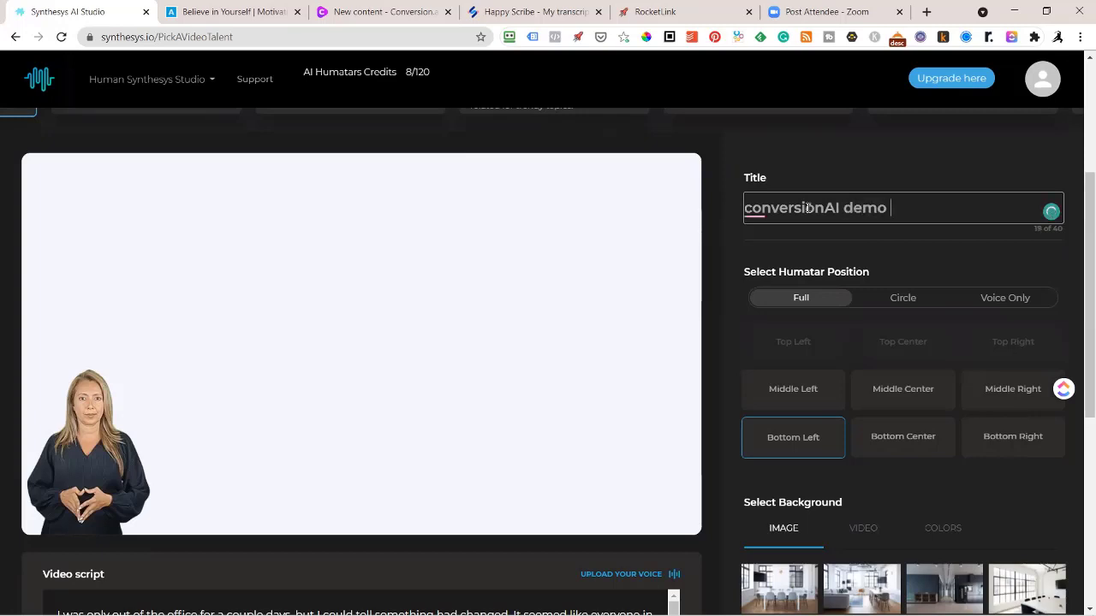
type(" training")
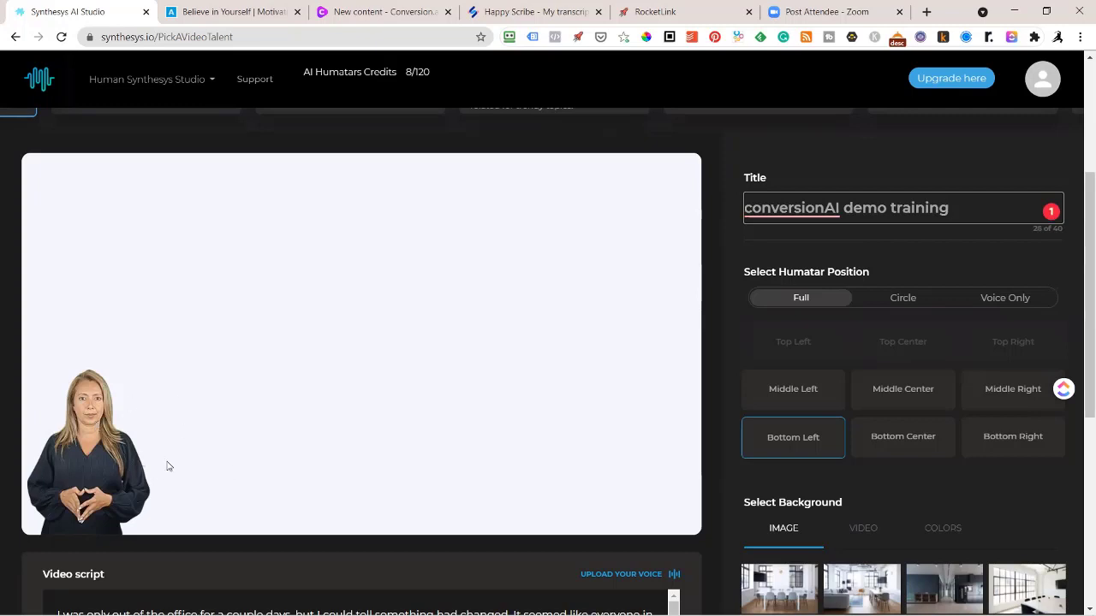
Step: Try the full humatar in the Middle Left, Bottom Left, Middle Center and Middle Right positions
left_click(797, 394)
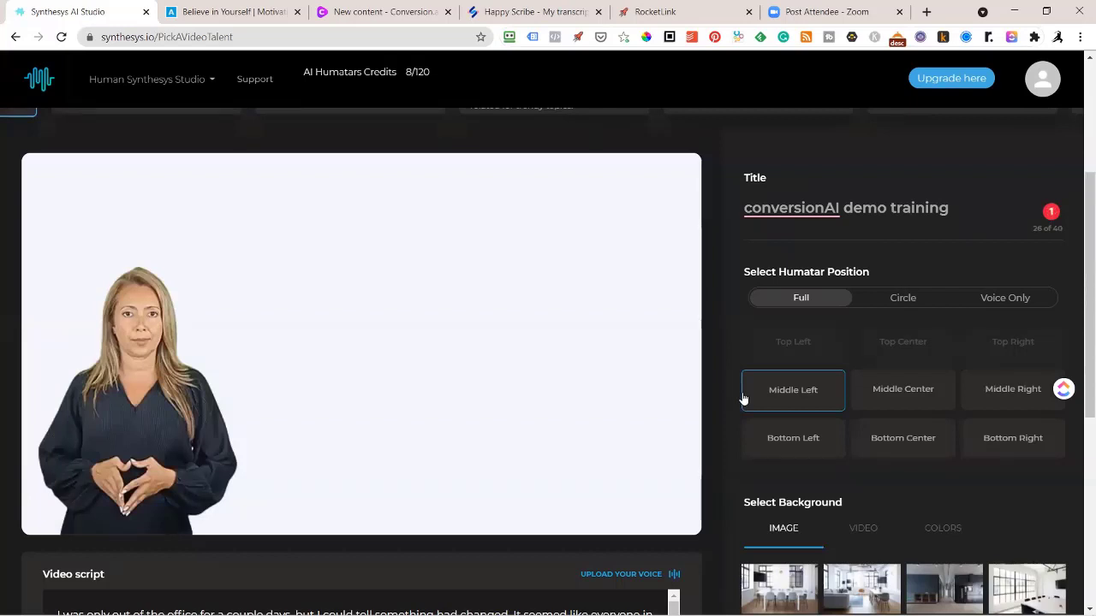
left_click(781, 445)
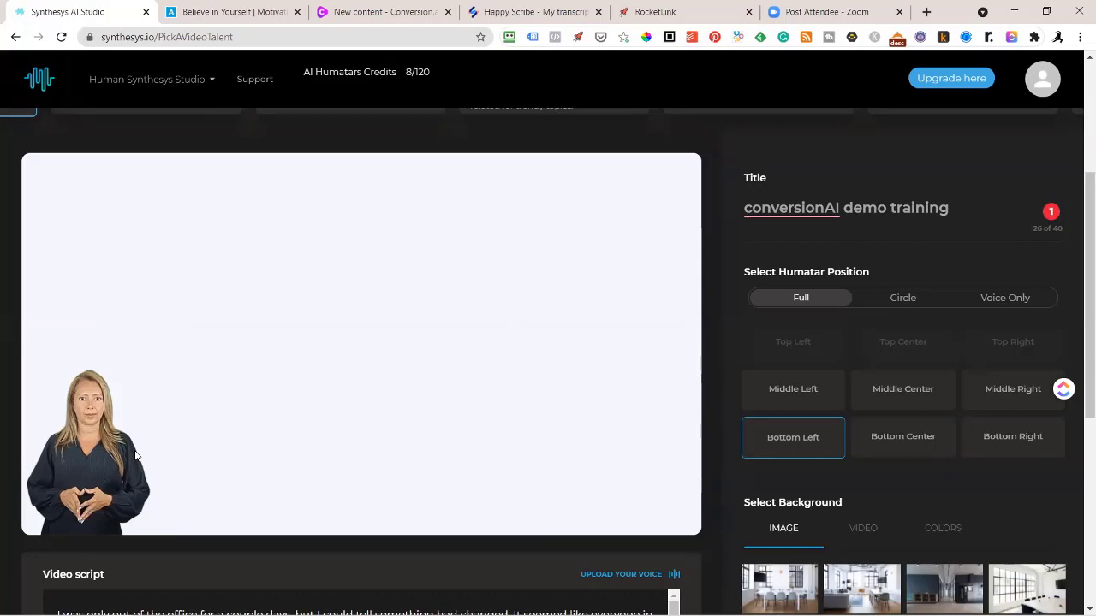
left_click(798, 389)
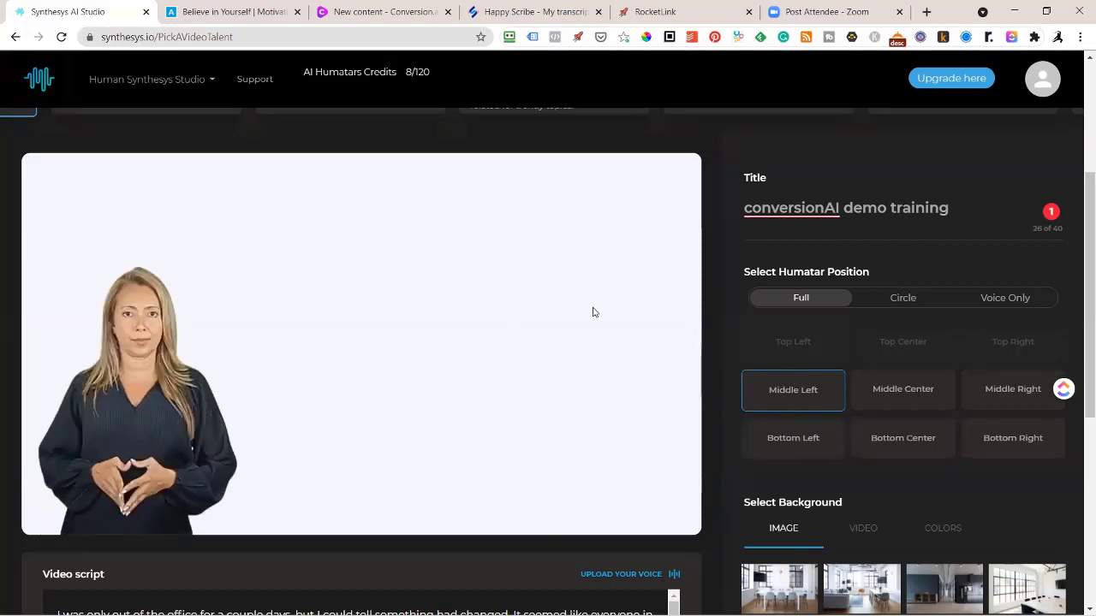
left_click(904, 393)
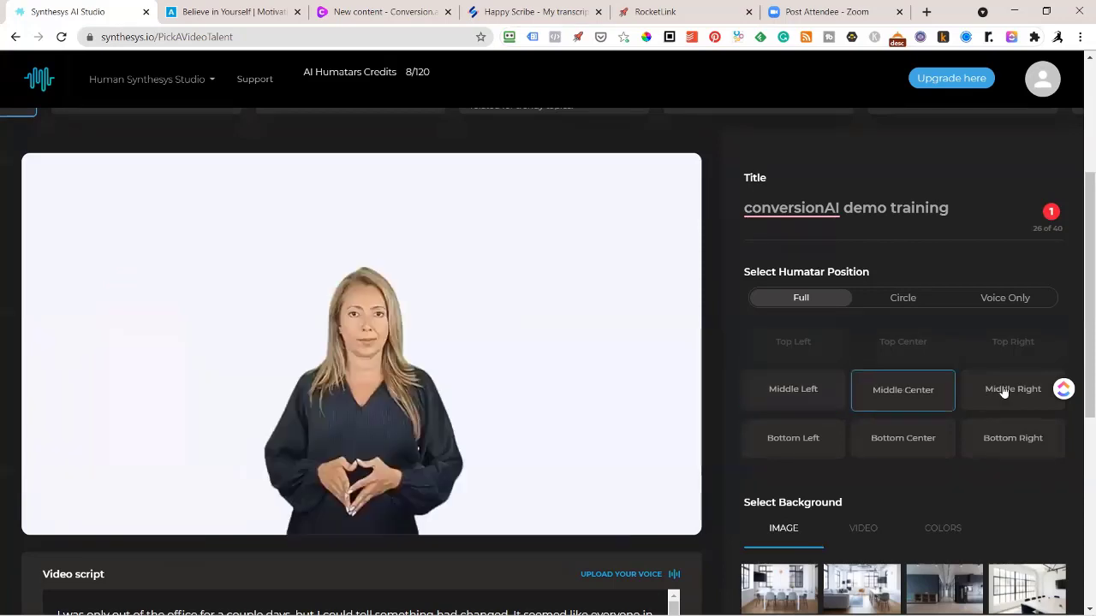
left_click(1004, 392)
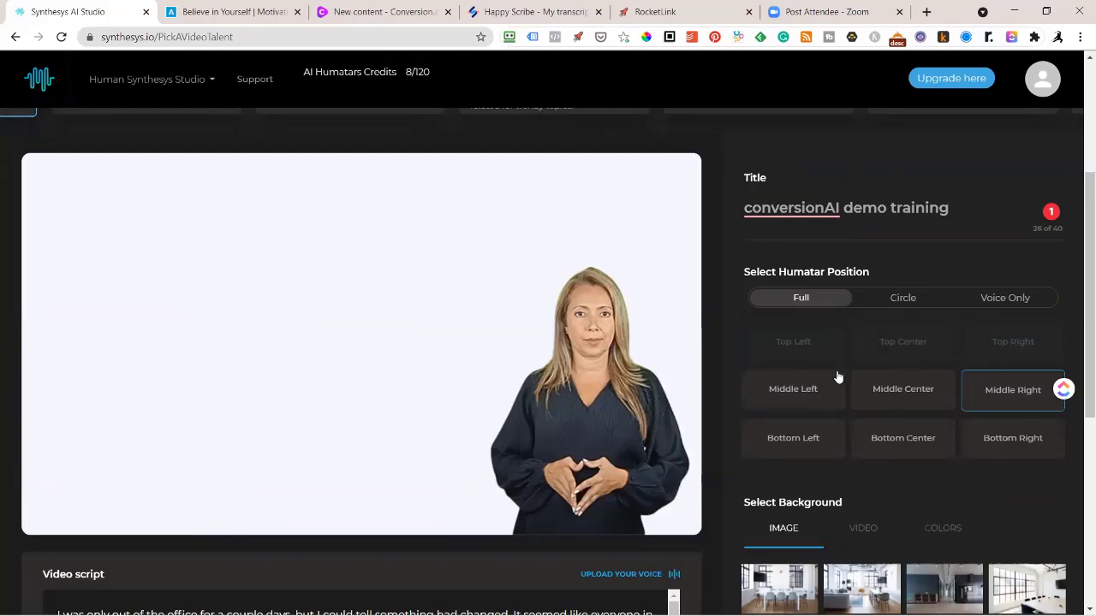
Step: Try the Voice Only option for the humatar and check the script area below
left_click(1006, 300)
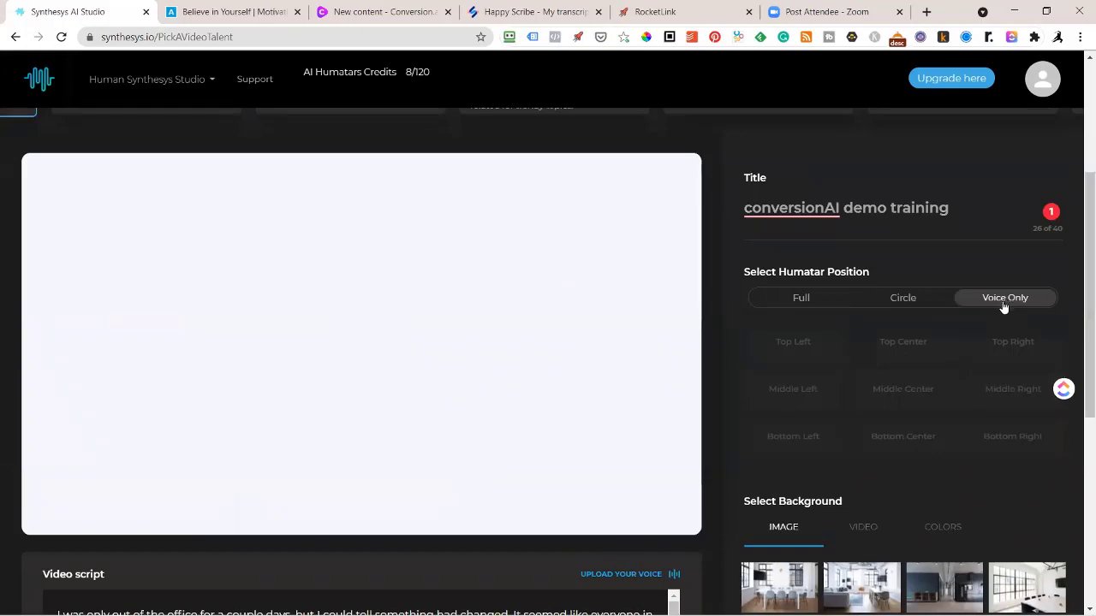
scroll(590, 411, "down", 3)
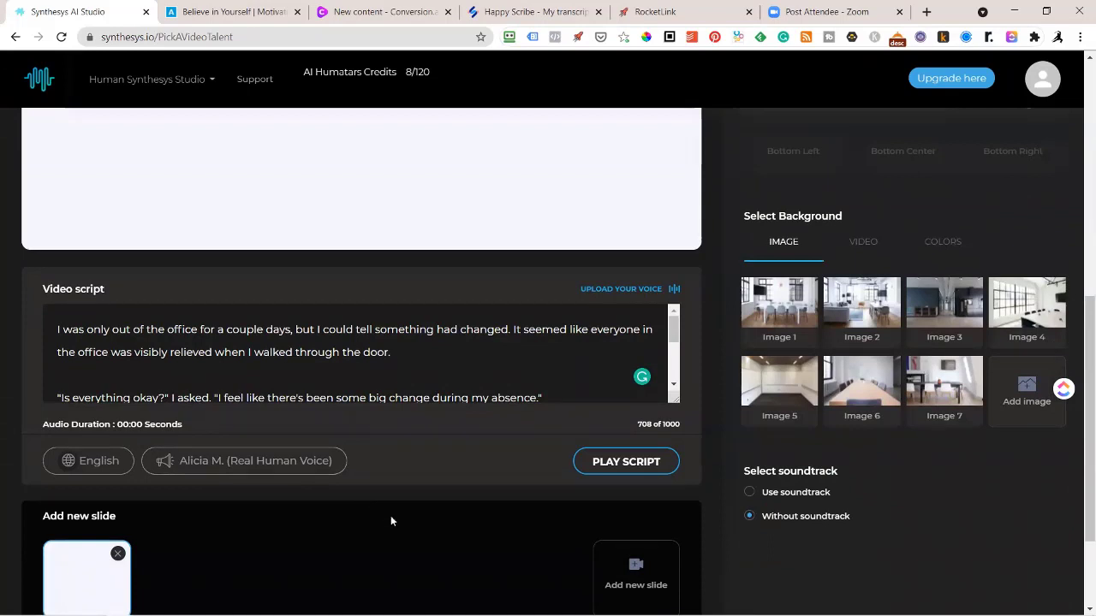
scroll(465, 432, "up", 2)
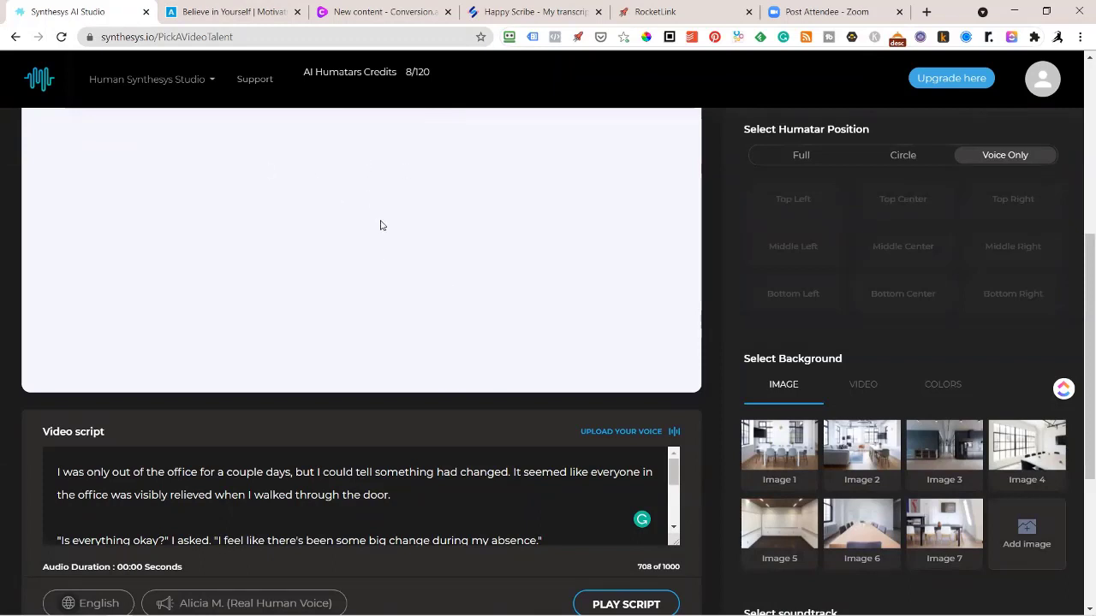
Step: Try the Circle humatar at Top Center and Top Right, and return it to Full at Middle Left
left_click(903, 155)
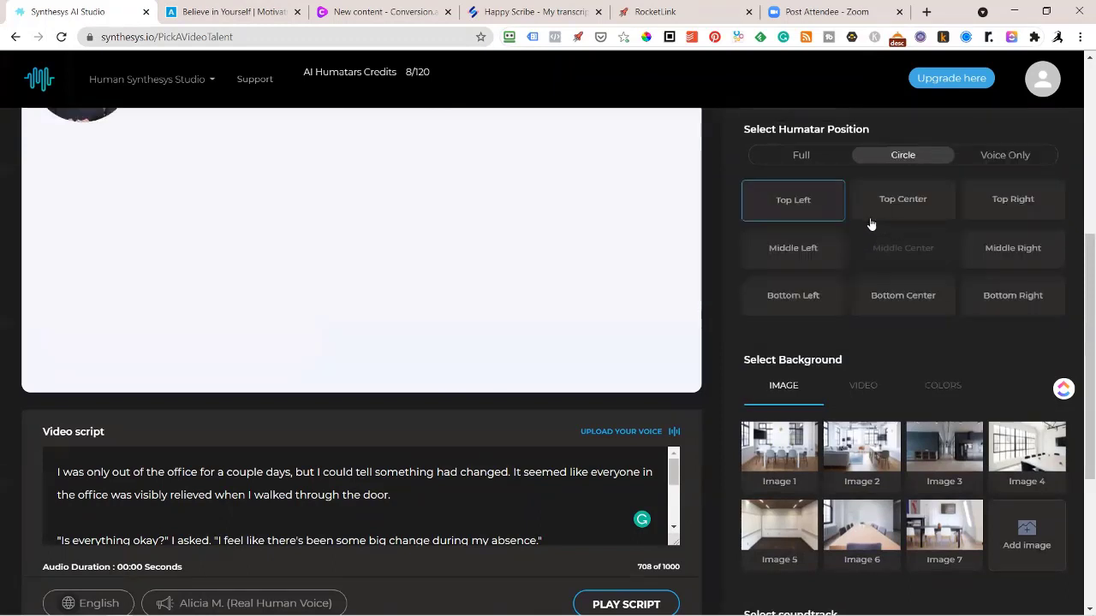
scroll(452, 301, "up", 2)
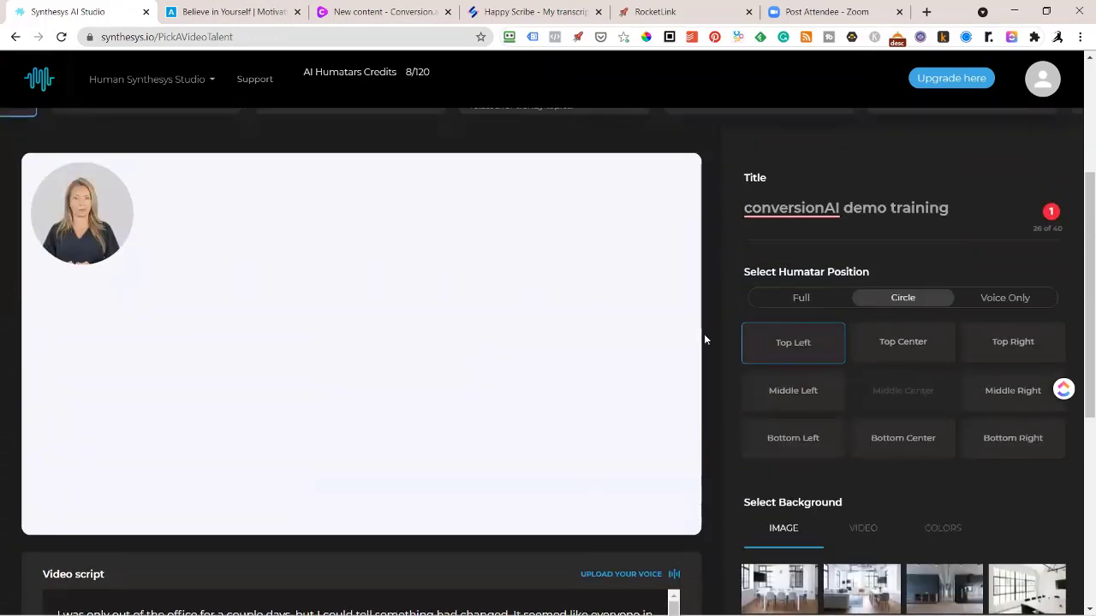
left_click(906, 347)
left_click(1014, 353)
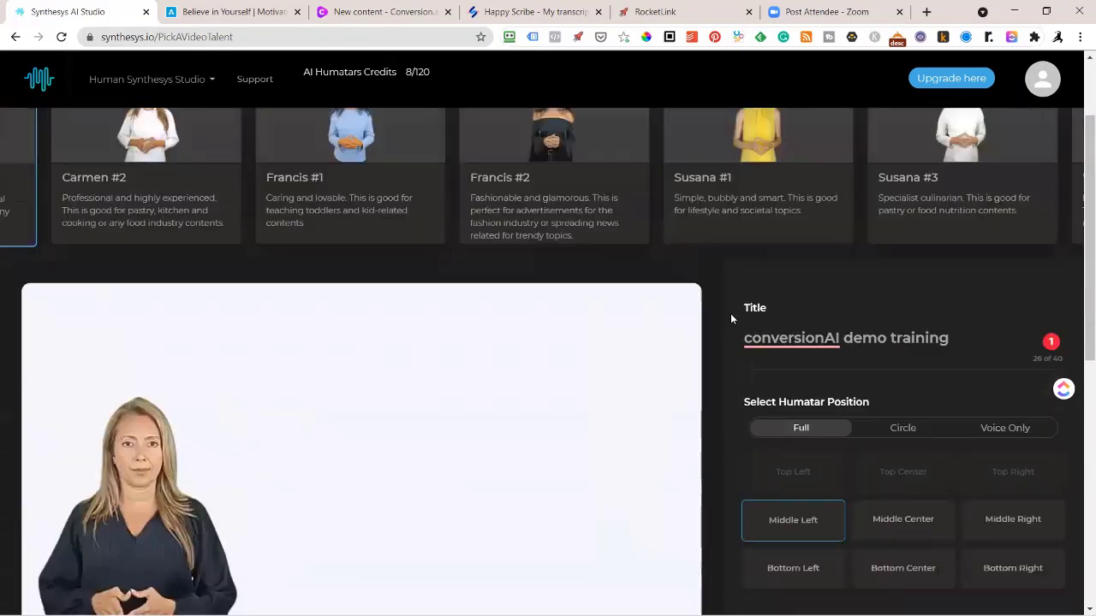
Step: Look through the available script languages and select English
scroll(543, 372, "down", 5)
scroll(716, 384, "up", 6)
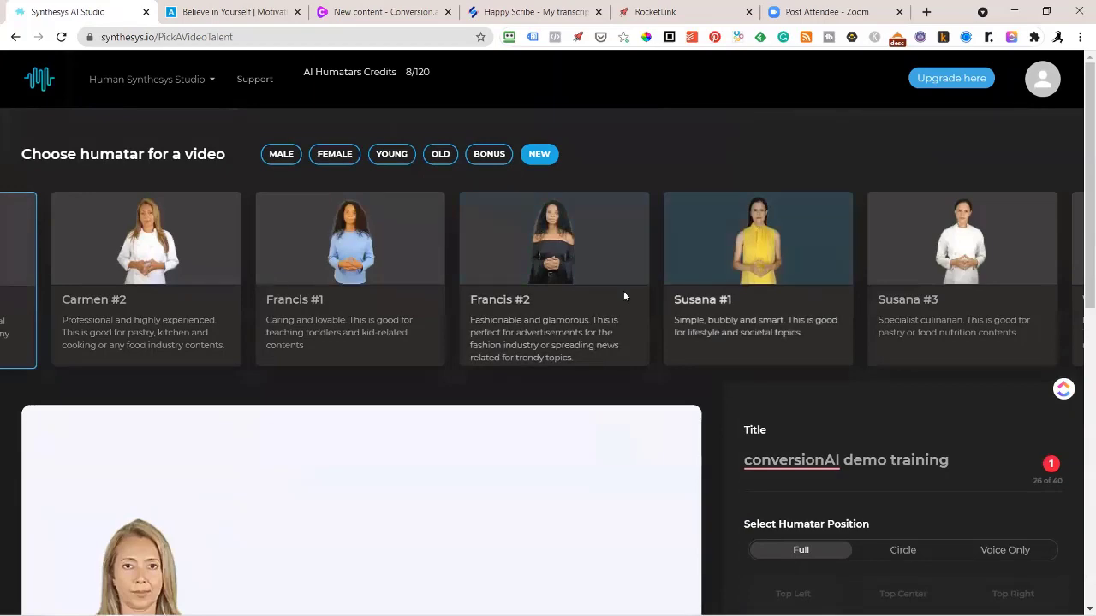
scroll(640, 323, "down", 6)
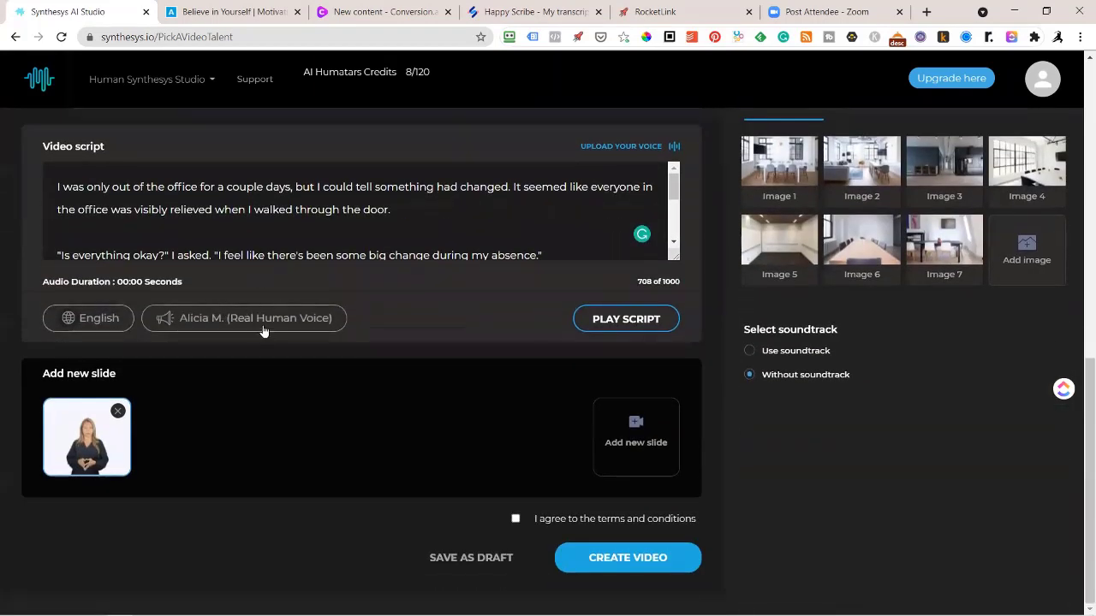
left_click(97, 326)
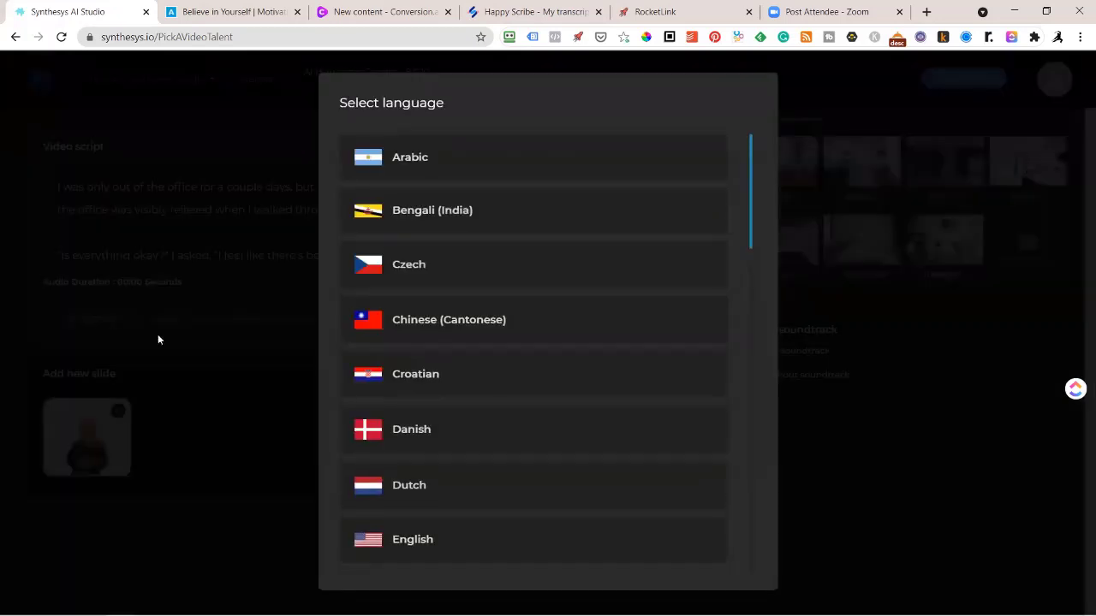
scroll(511, 372, "down", 1)
scroll(511, 373, "down", 3)
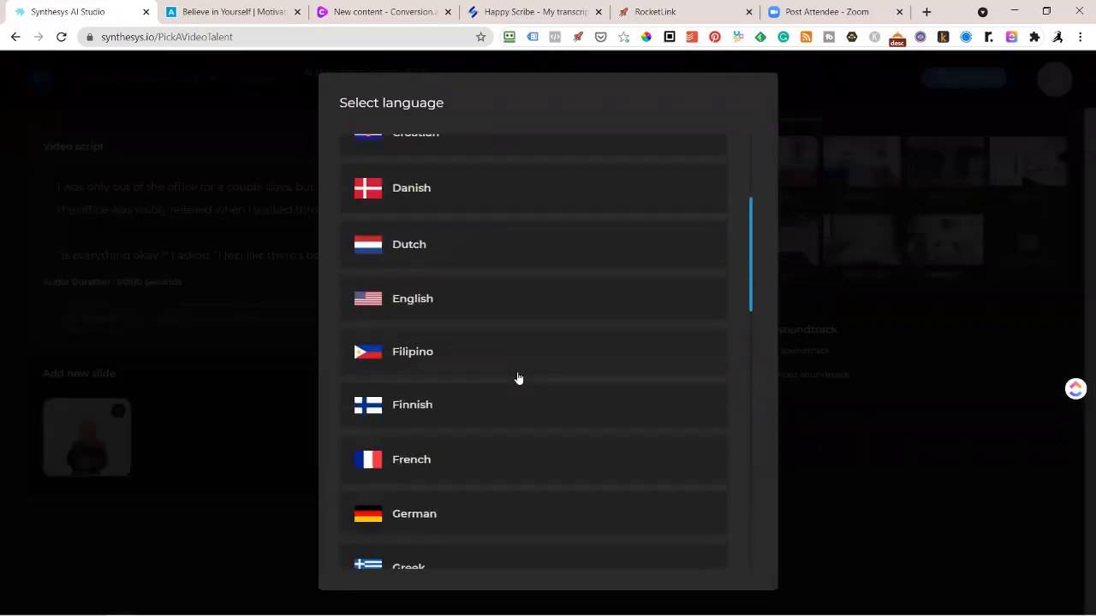
left_click(443, 300)
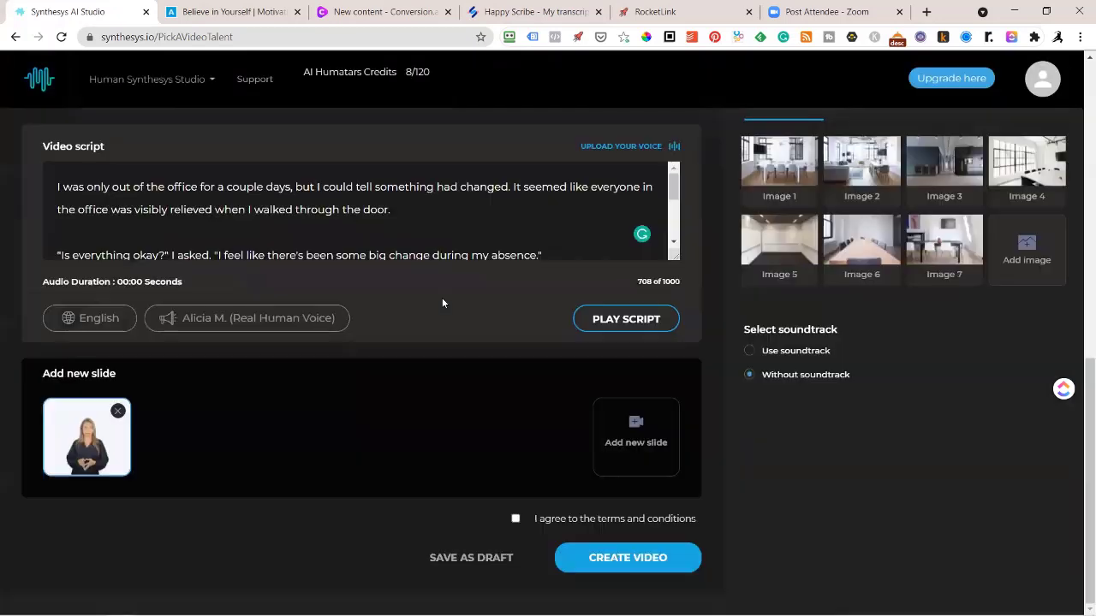
Step: Play the samples of the Alicia M. and Mary S. voices for the script
left_click(284, 317)
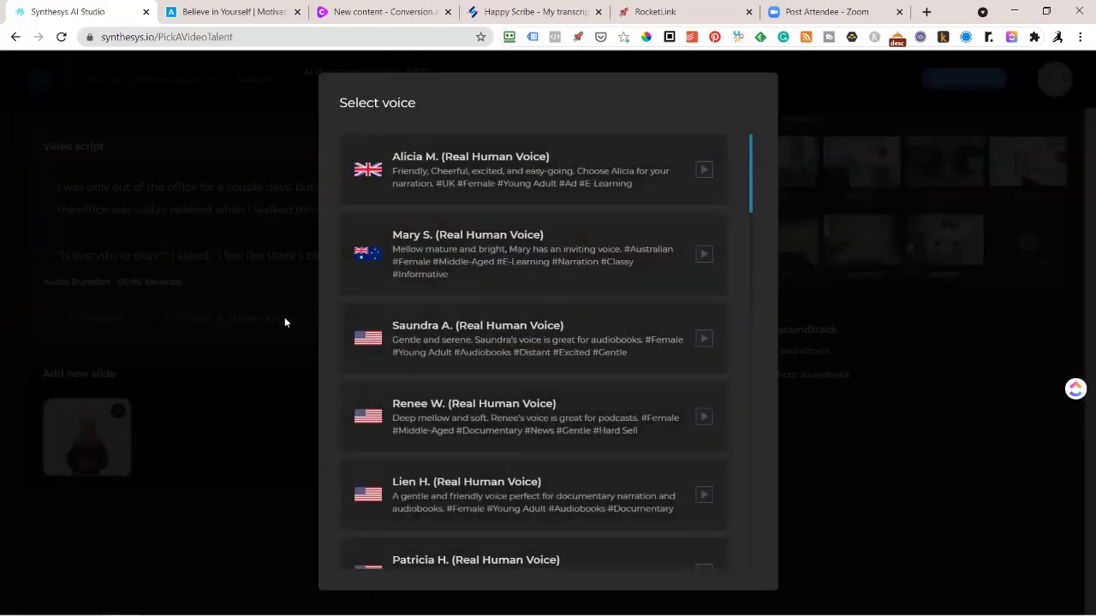
left_click(702, 171)
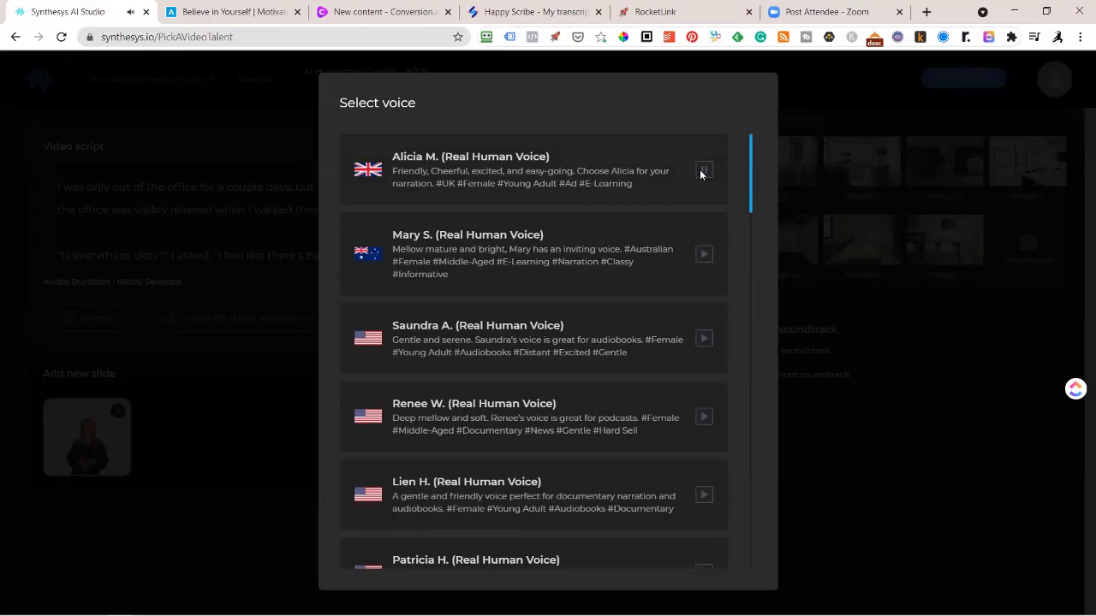
left_click(700, 172)
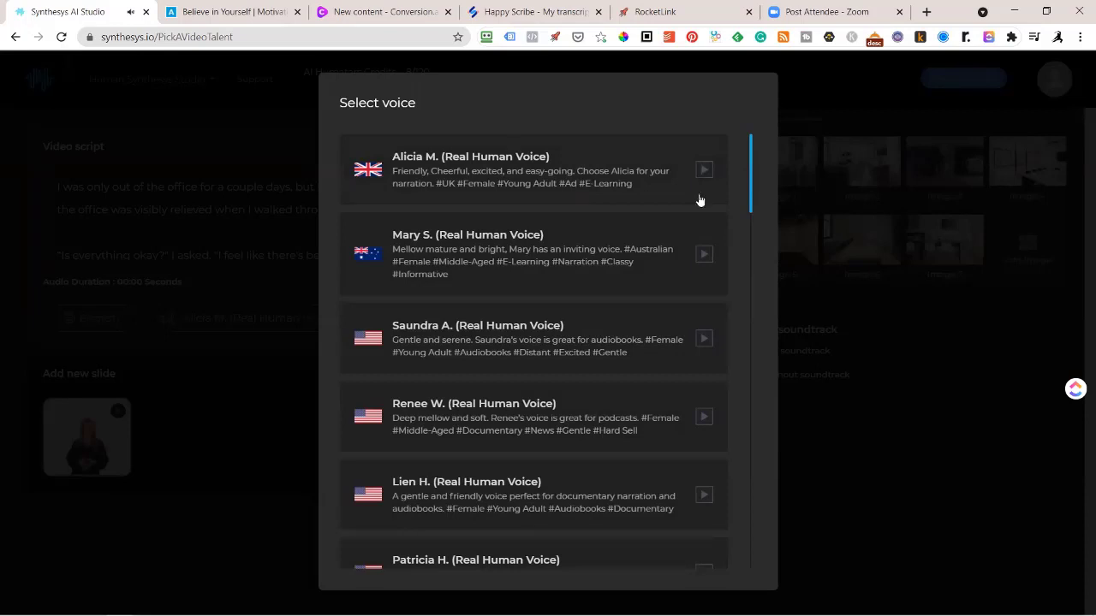
left_click(702, 257)
Step: Play the Claire R. (Real Human Voice) sample and choose that voice for the script
scroll(624, 433, "down", 1)
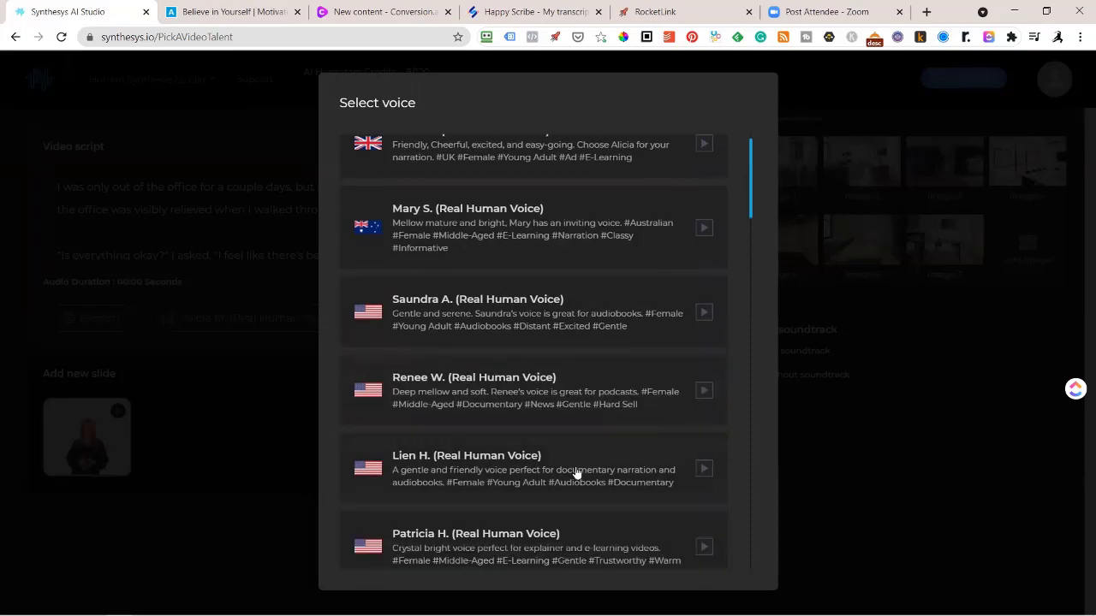
scroll(575, 473, "down", 2)
scroll(575, 472, "down", 4)
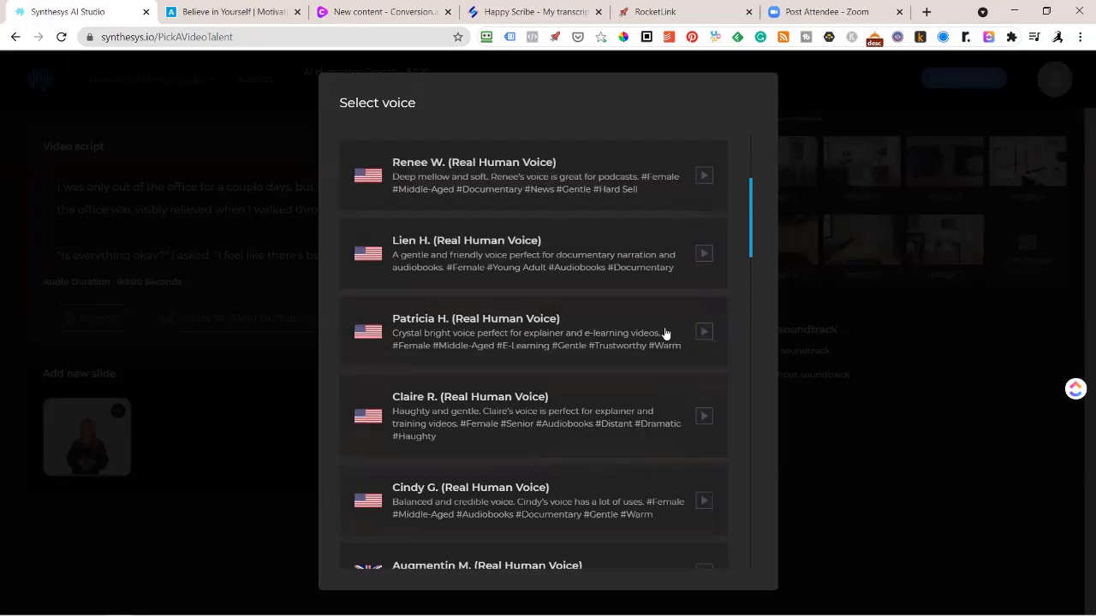
scroll(653, 331, "down", 1)
left_click(702, 368)
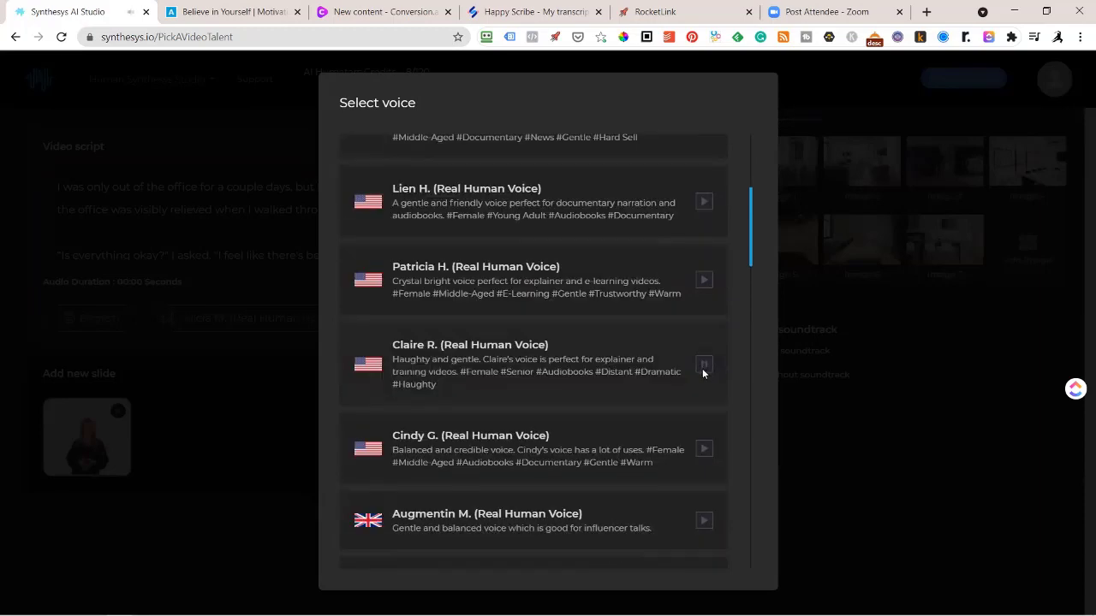
left_click(501, 366)
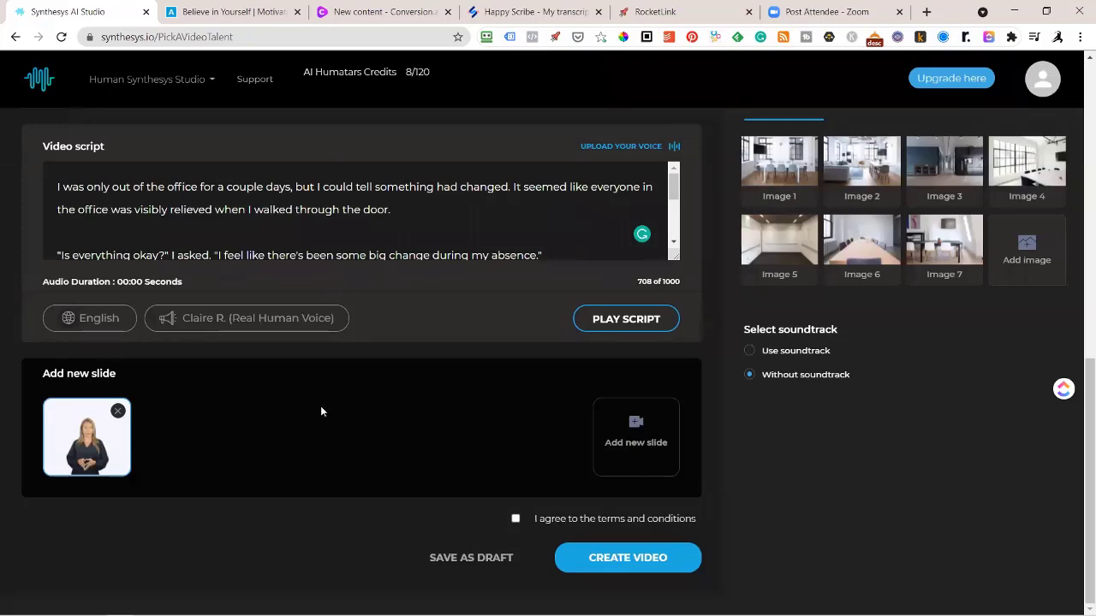
Step: Try Image 1 as the video background and set the background to Image 2
scroll(458, 394, "up", 2)
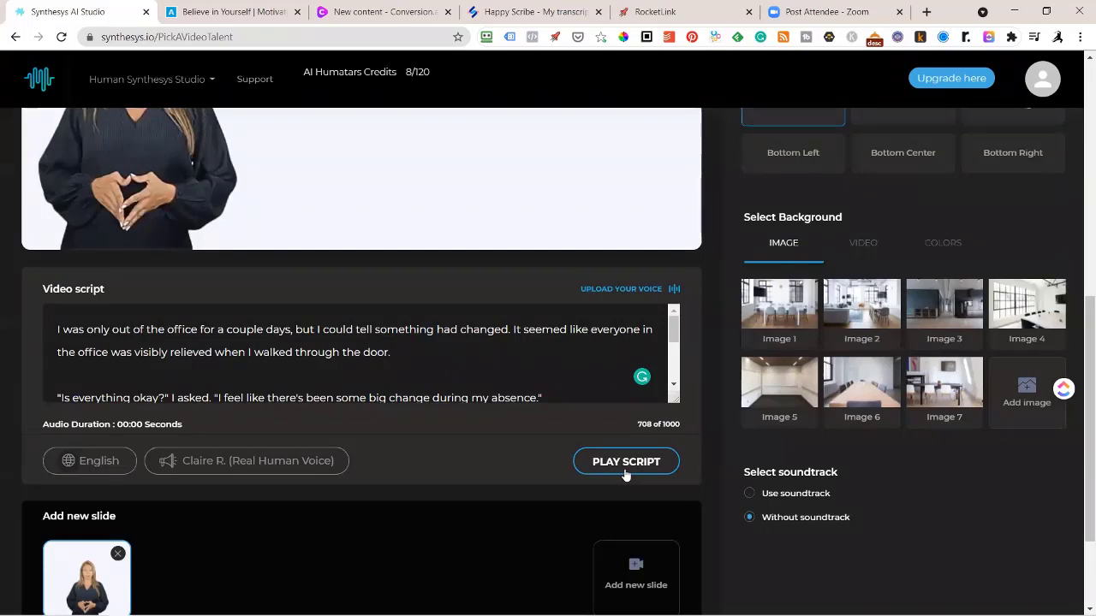
scroll(314, 394, "up", 3)
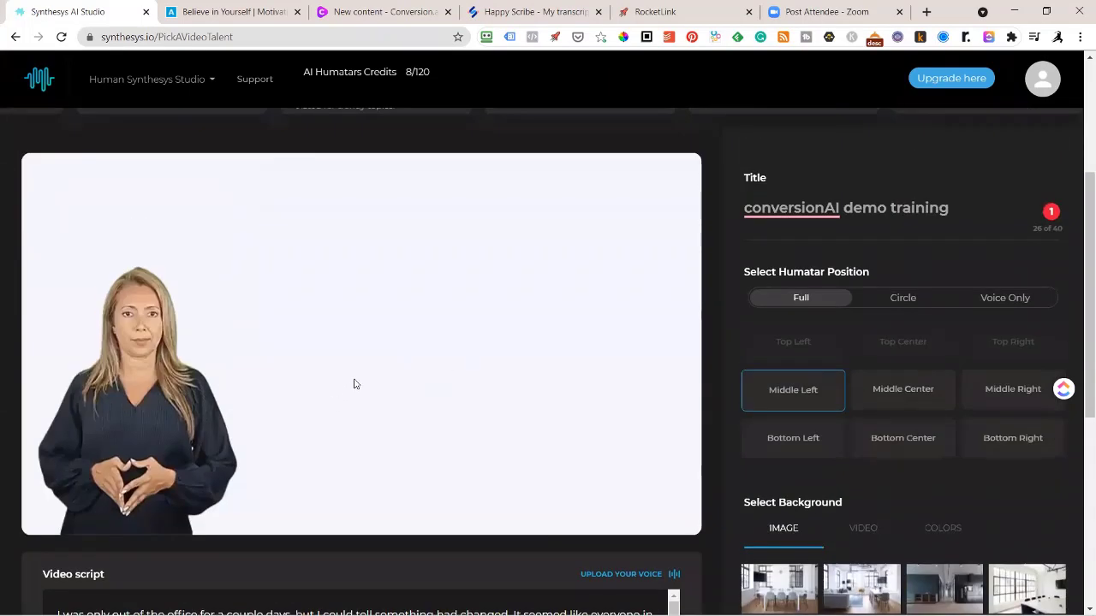
scroll(702, 427, "down", 2)
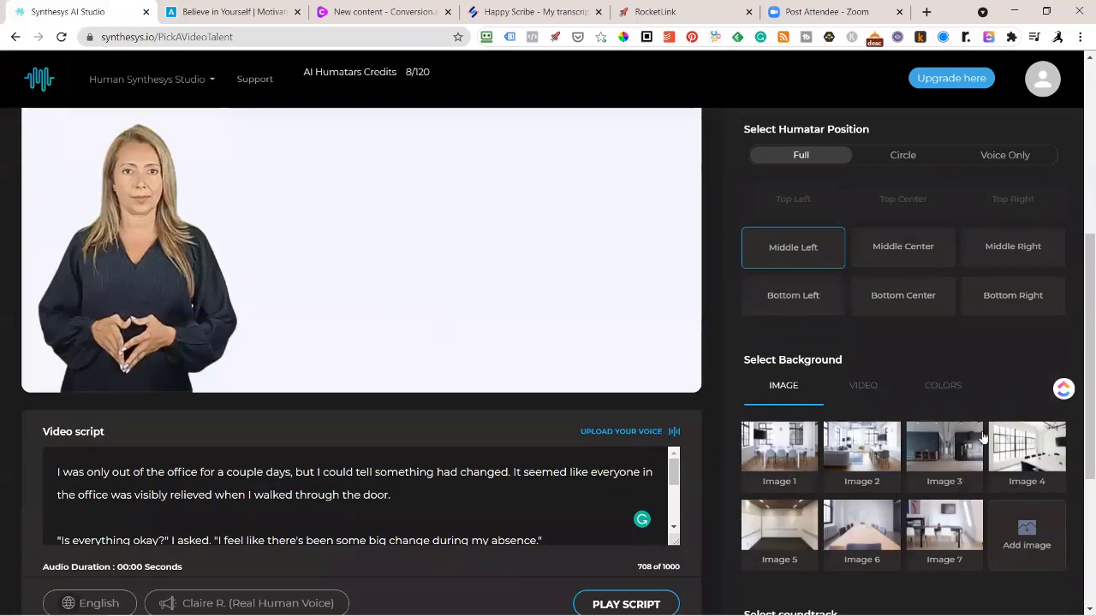
left_click(779, 451)
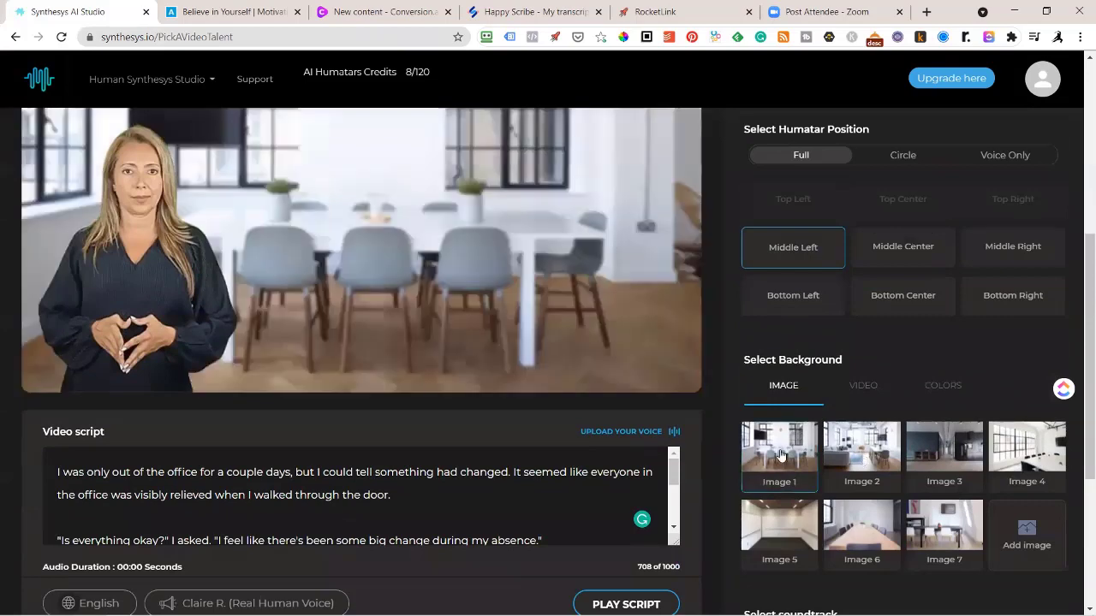
left_click(852, 459)
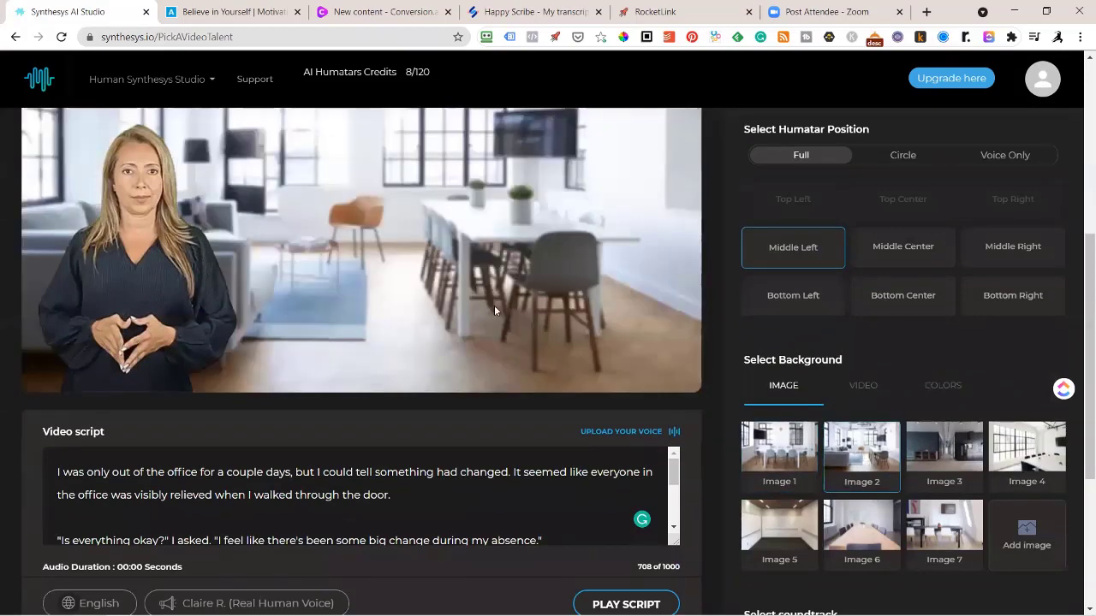
Step: Try Image 3, Image 4 and Image 7 in turn as the video background
scroll(494, 305, "up", 2)
scroll(749, 464, "down", 2)
left_click(950, 458)
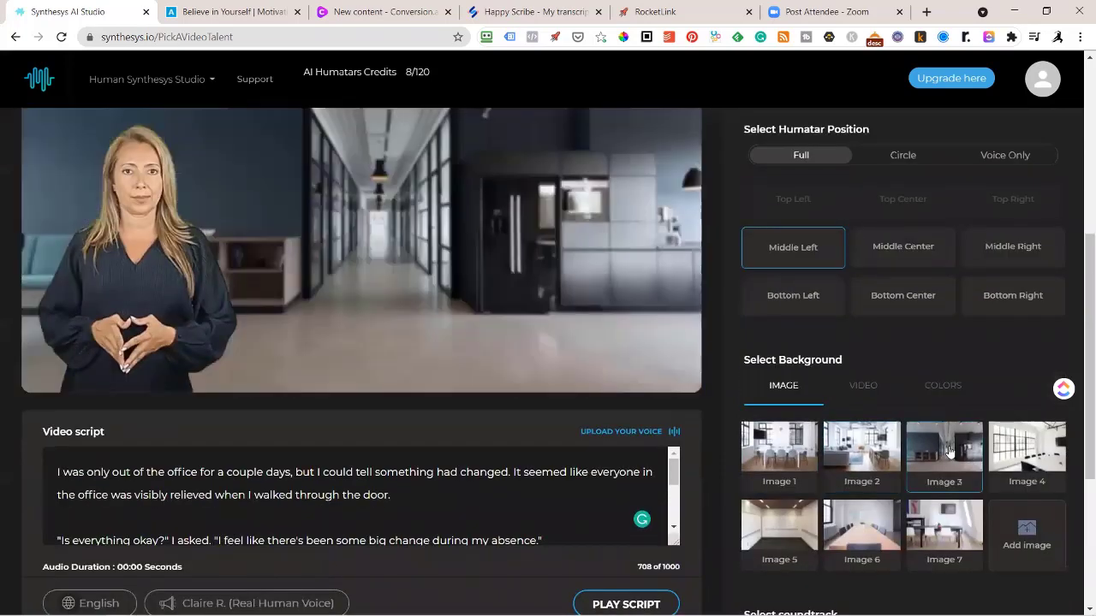
left_click(1029, 453)
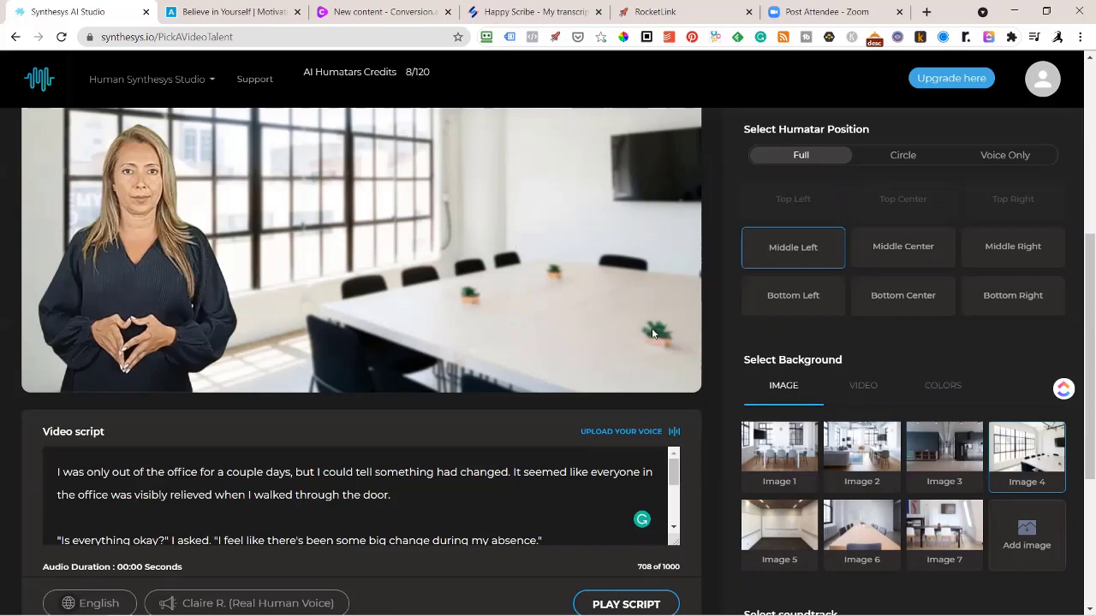
left_click(944, 521)
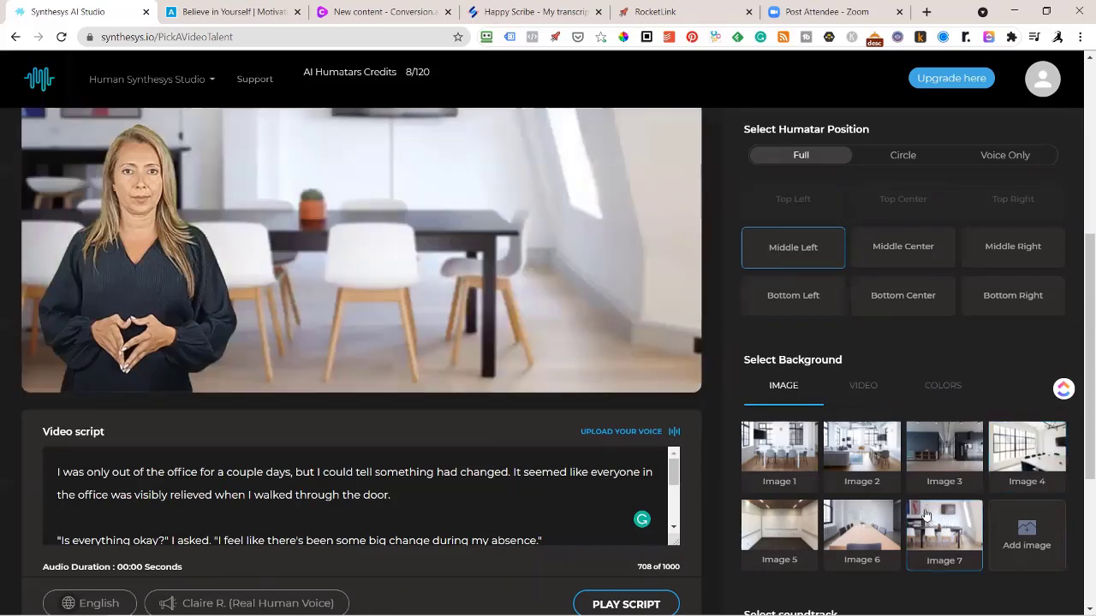
scroll(590, 345, "up", 3)
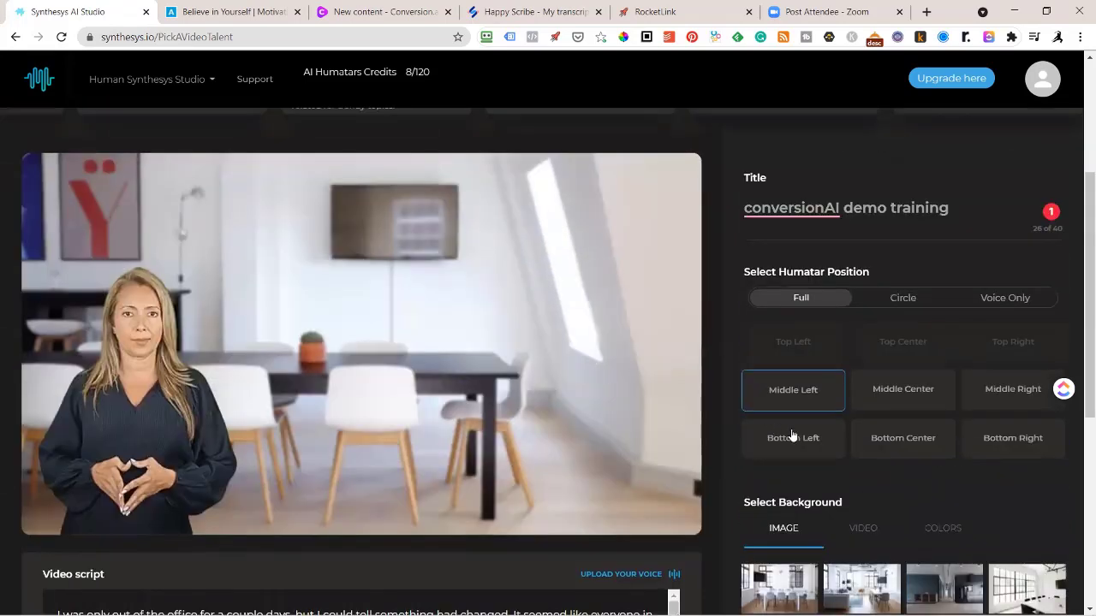
Step: Try Image 5 as the video background and set the background to Image 6
scroll(793, 445, "down", 2)
left_click(782, 536)
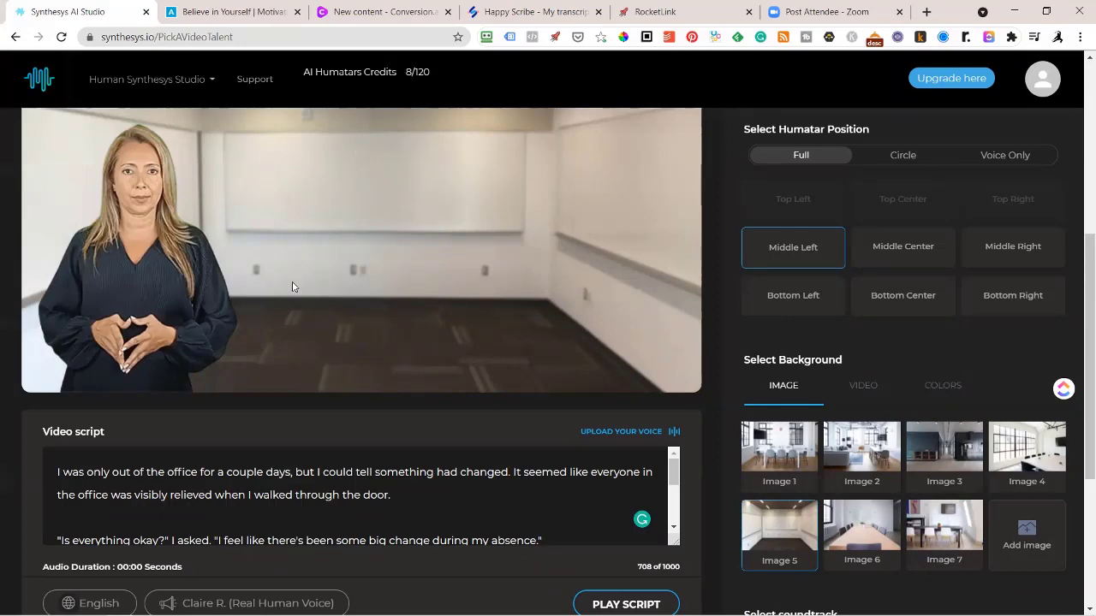
left_click(867, 532)
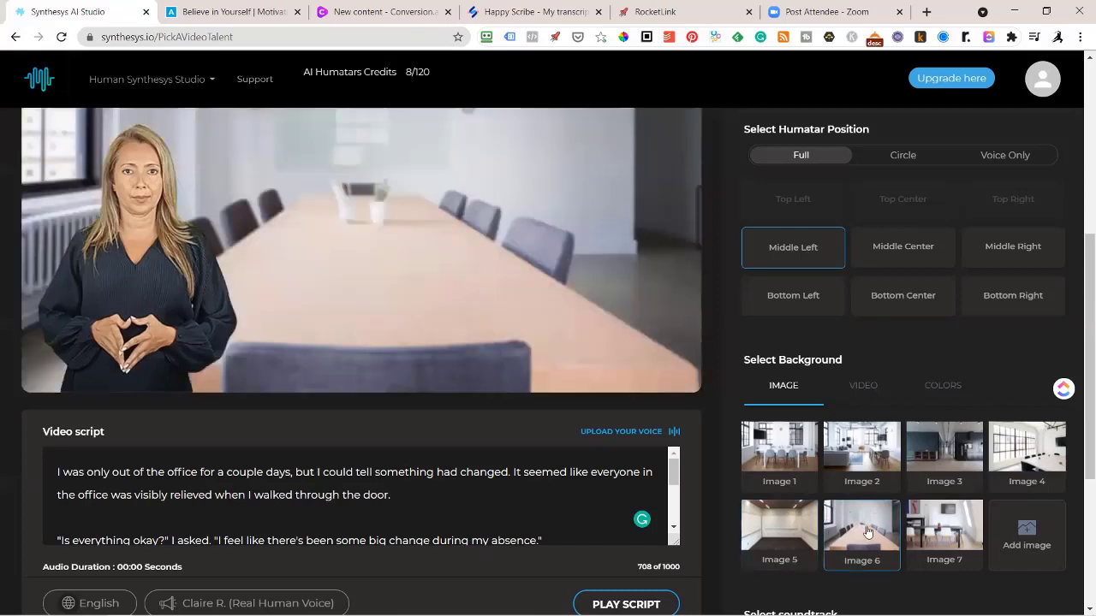
Step: Try the Bottom Left humatar position and return the humatar to Middle Left
scroll(693, 458, "up", 2)
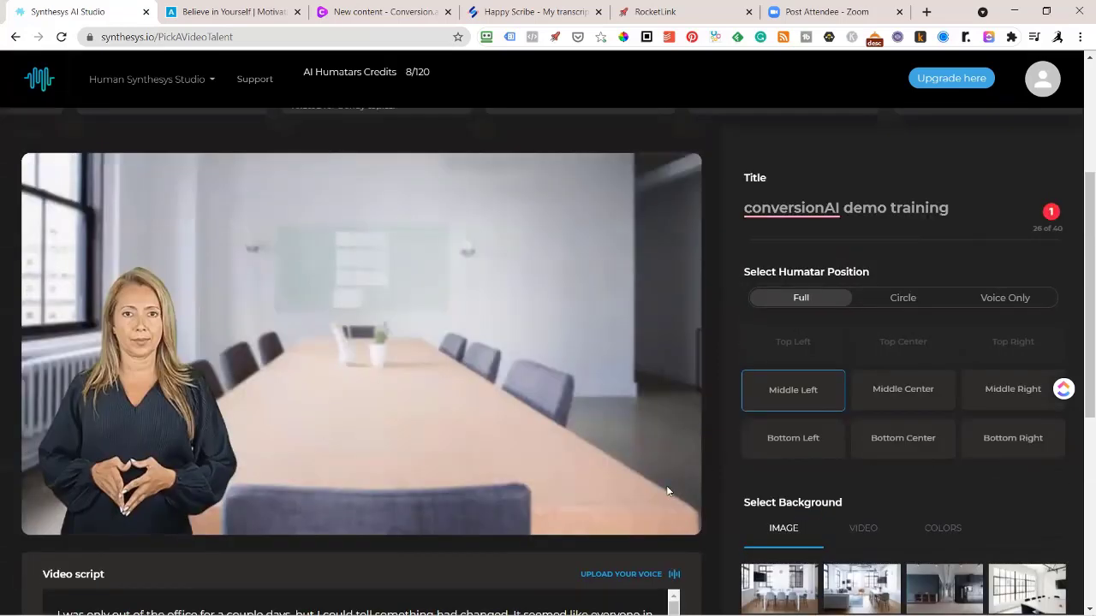
left_click(811, 440)
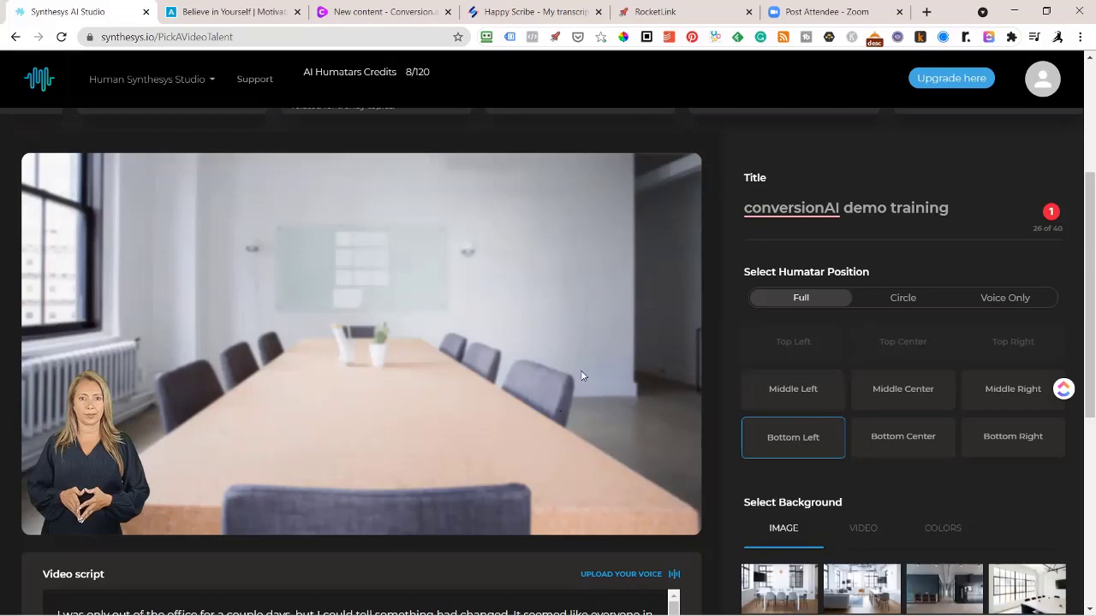
left_click(785, 393)
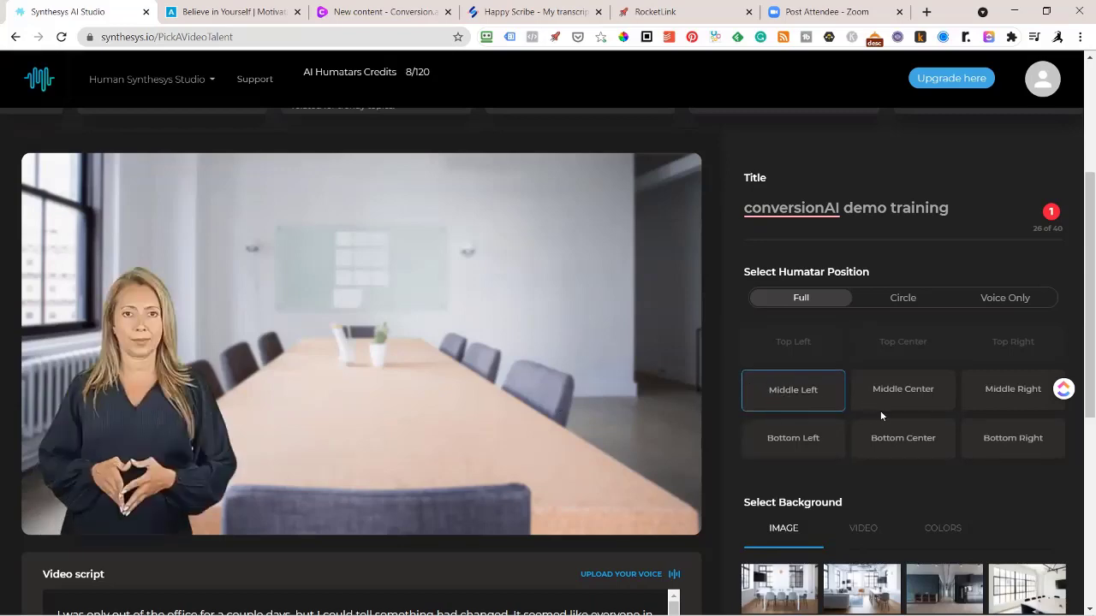
Step: Apply Image 2 from the additional image library as the background and set the humatar position to Middle Right
scroll(880, 410, "down", 2)
scroll(925, 416, "down", 2)
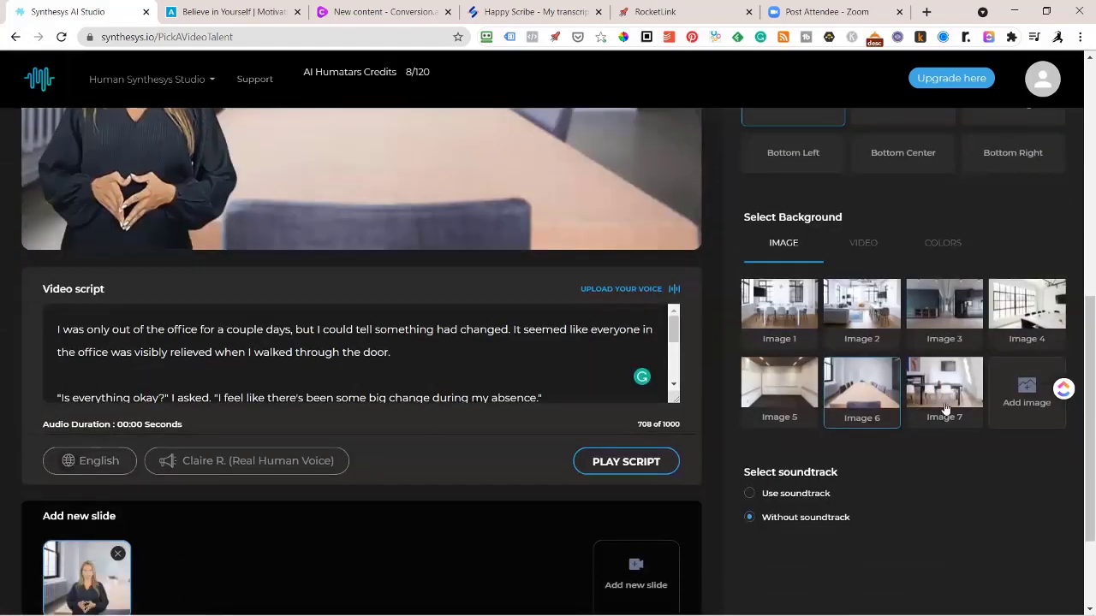
left_click(1023, 394)
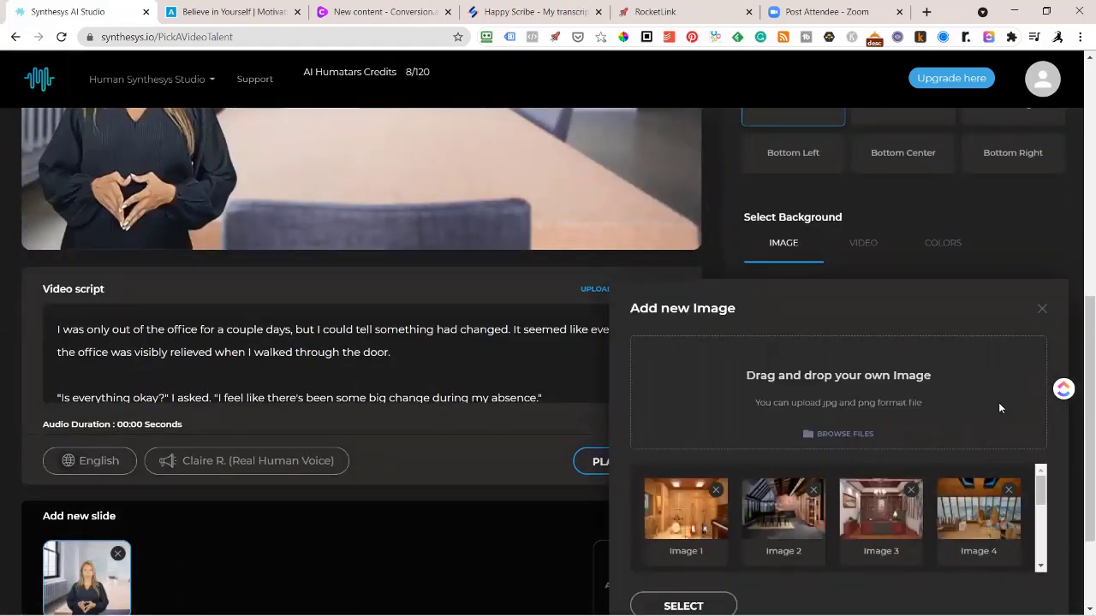
left_click(772, 519)
scroll(803, 359, "up", 2)
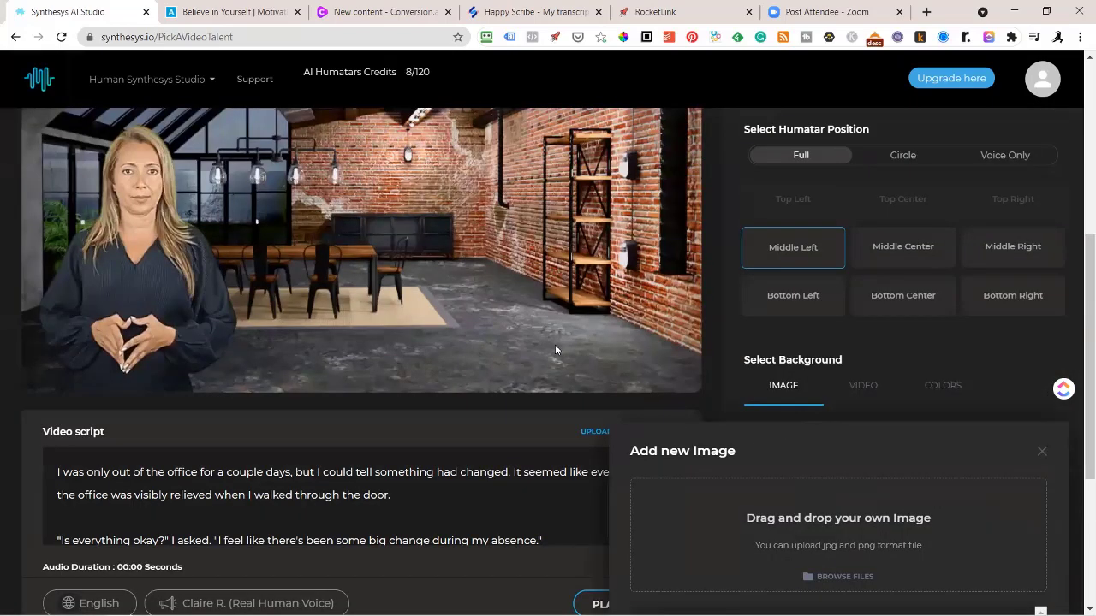
left_click(1017, 257)
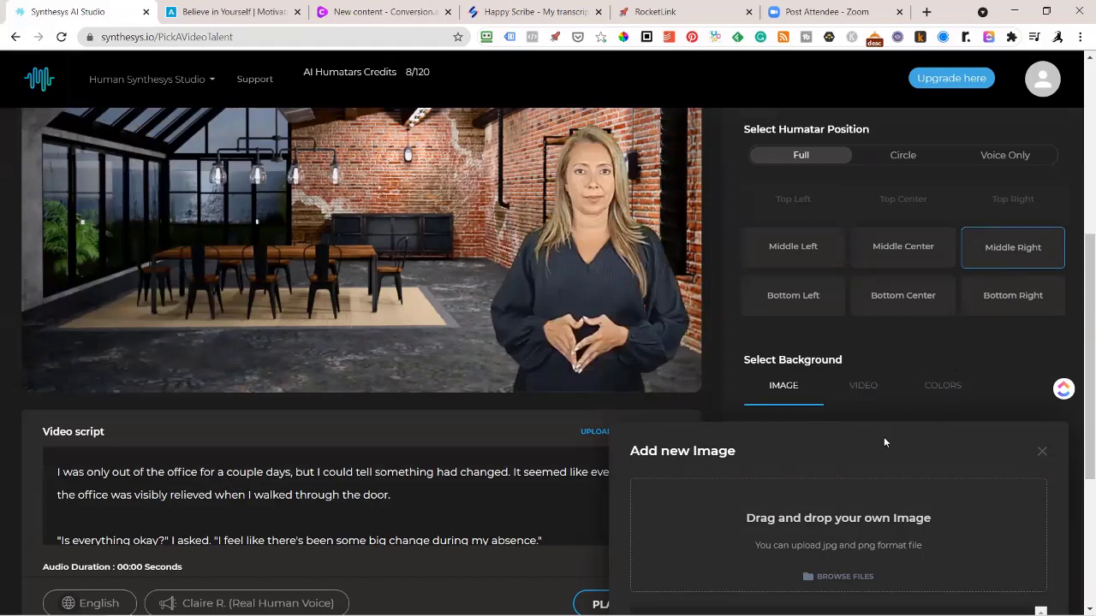
Step: Switch the background to Image 3 from the additional image library
scroll(884, 441, "down", 2)
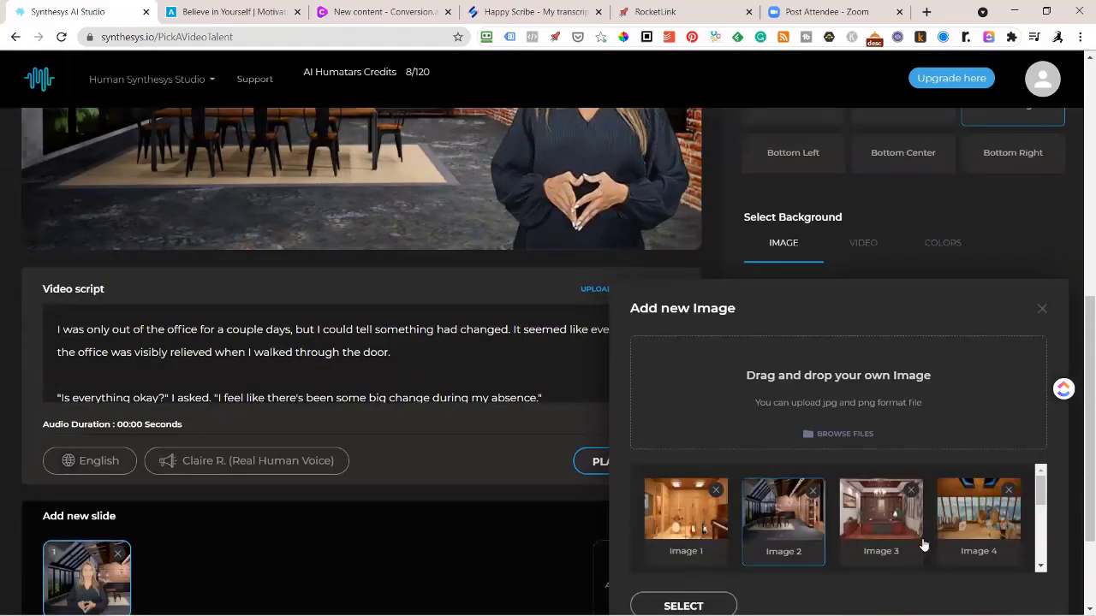
left_click(882, 518)
scroll(884, 516, "up", 2)
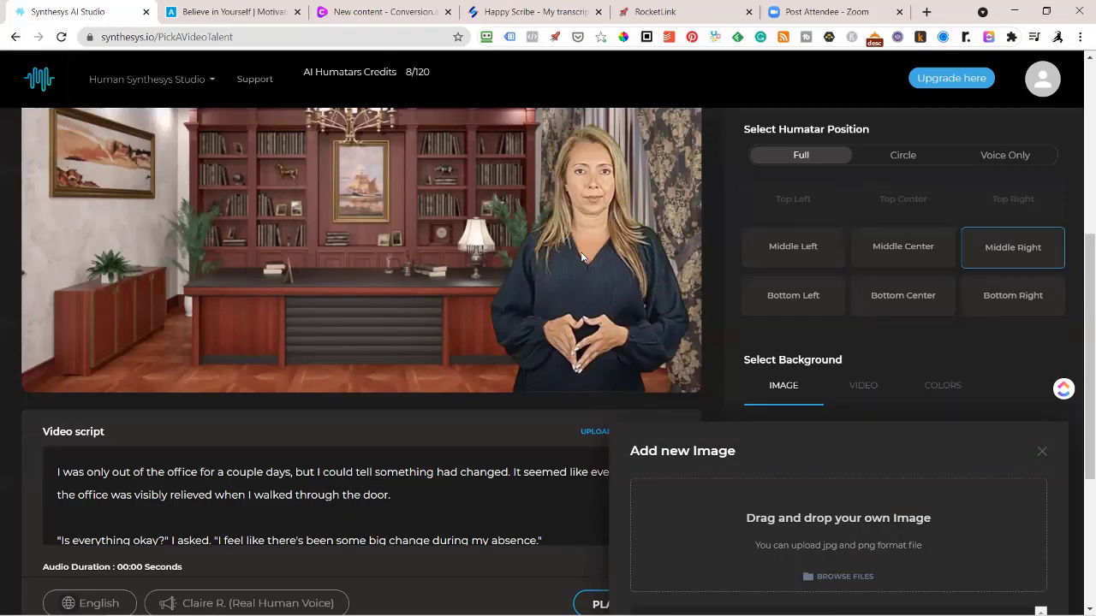
Step: Place the Carmen #2 humatar at Middle Right over the café kitchen background and close the additional image library
scroll(581, 256, "down", 2)
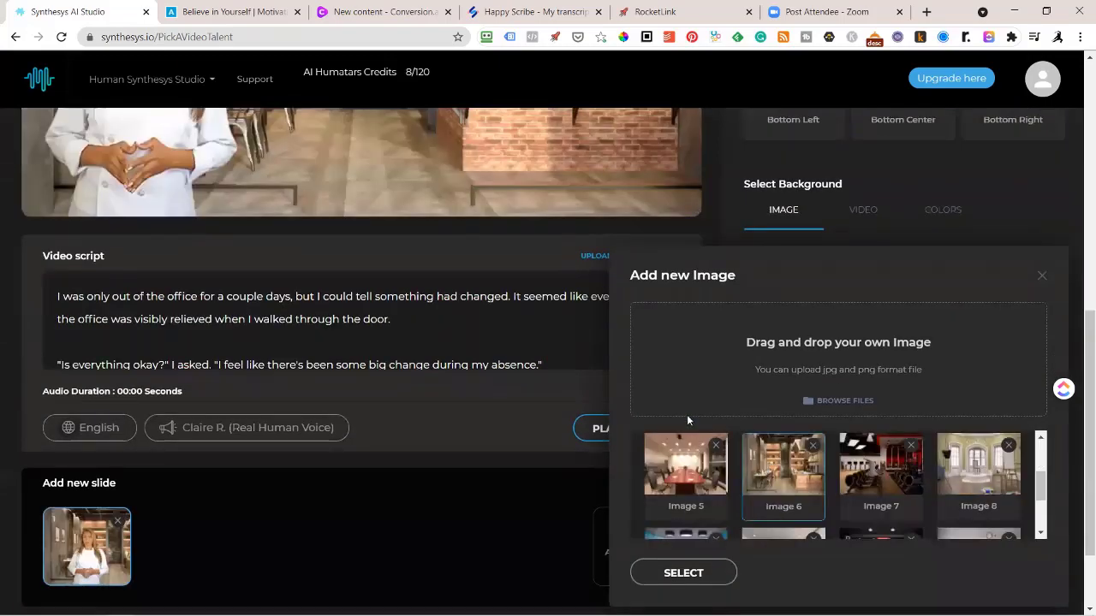
scroll(647, 406, "up", 5)
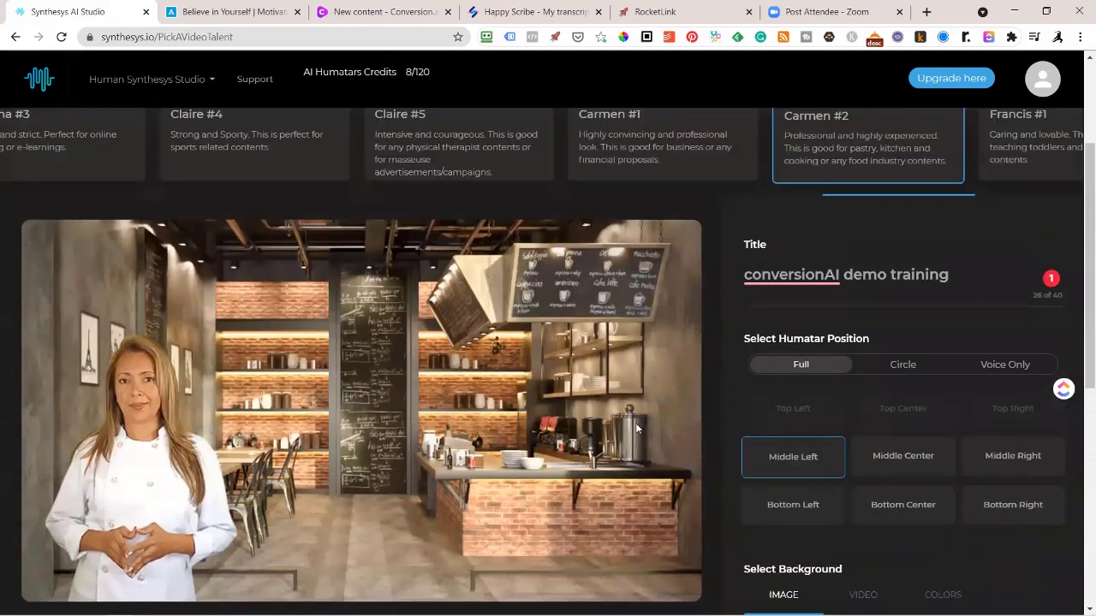
scroll(642, 415, "down", 2)
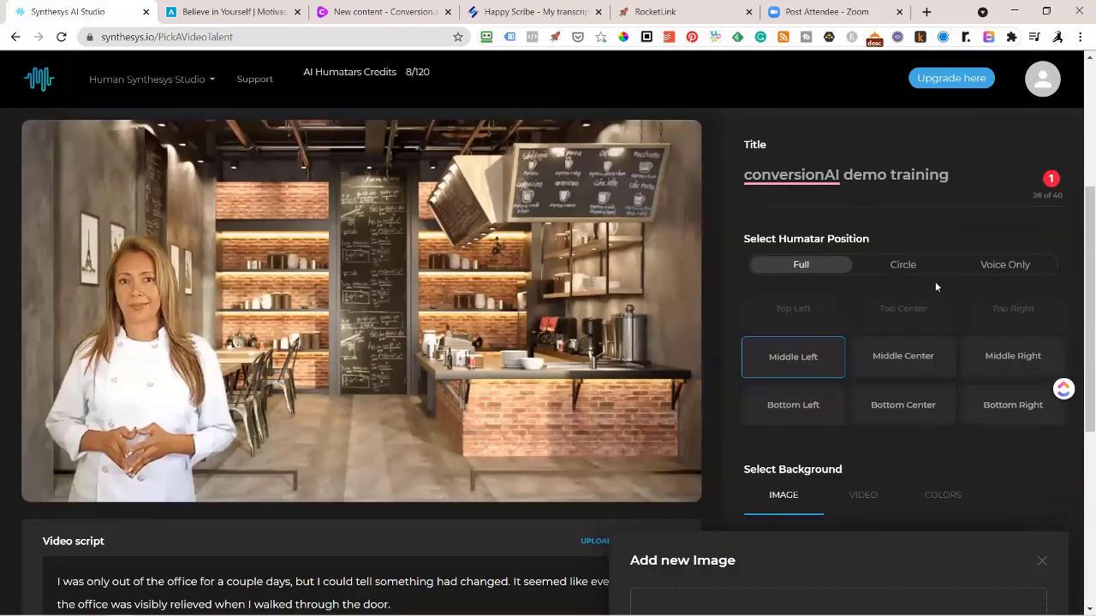
left_click(991, 361)
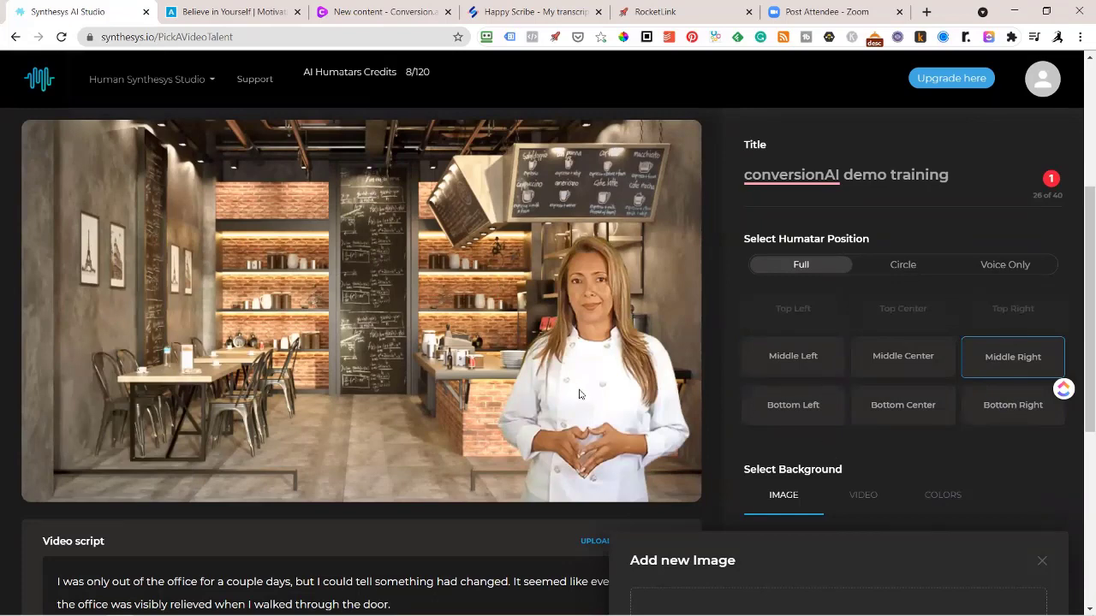
scroll(579, 394, "down", 2)
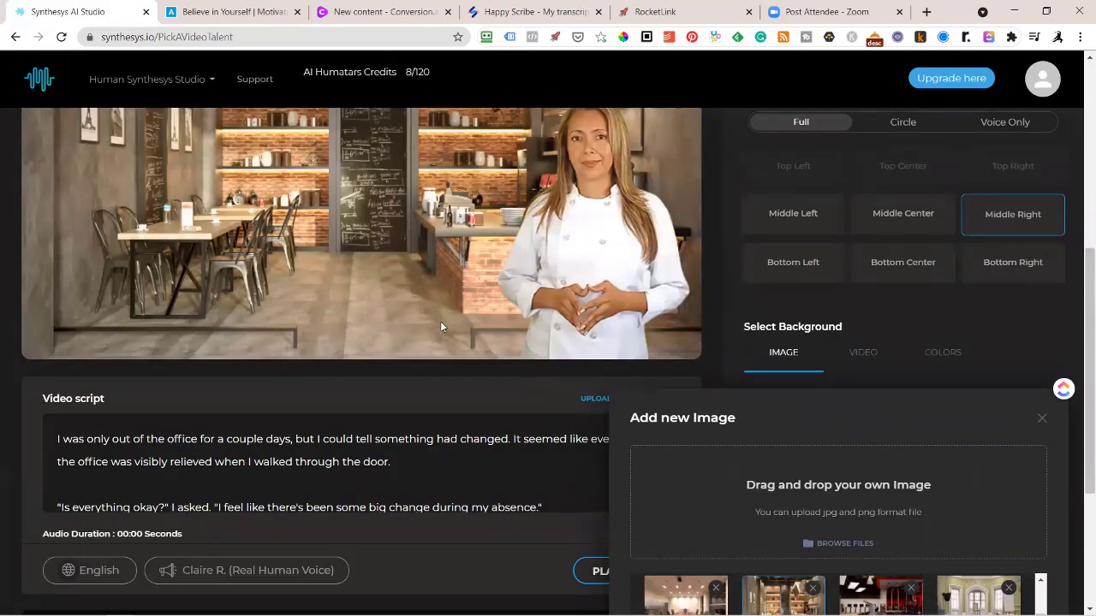
scroll(462, 329, "up", 2)
scroll(616, 411, "down", 4)
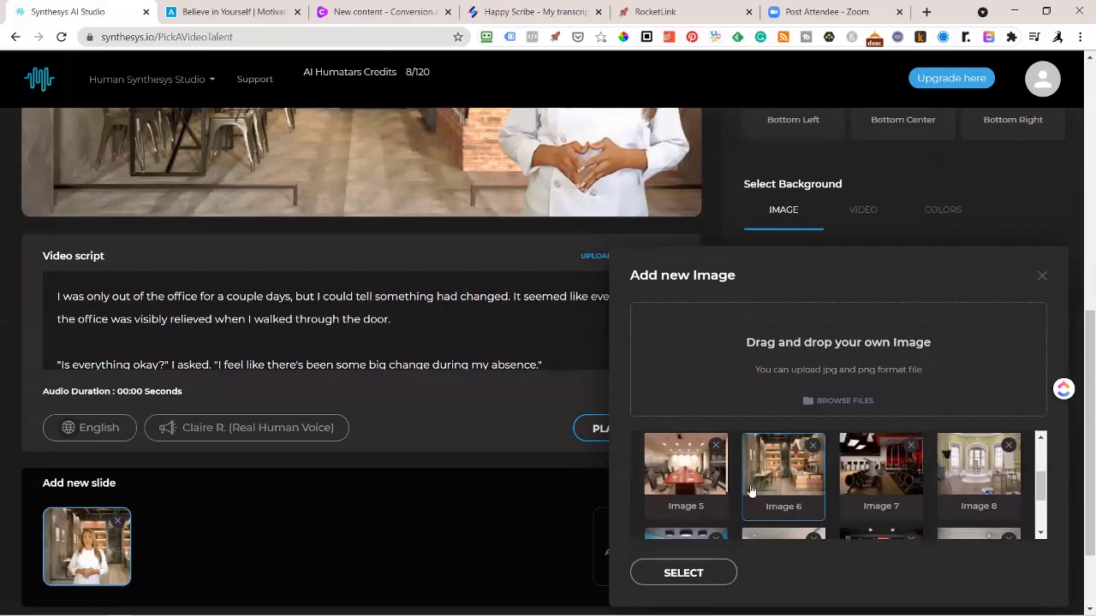
left_click(1041, 279)
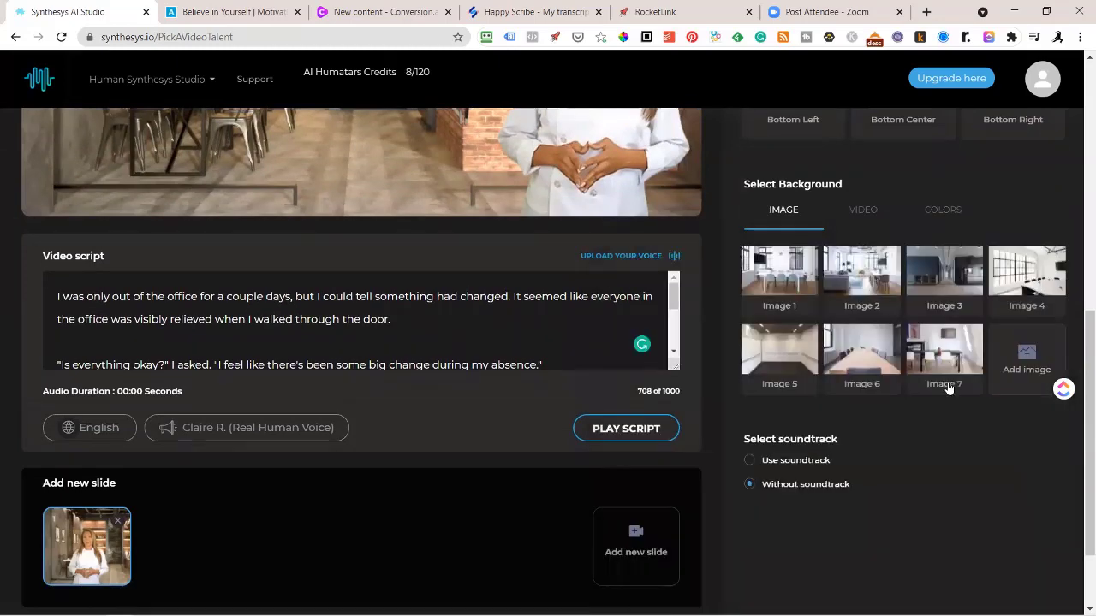
Step: Switch the background type to video and close the Add new Video library to show the preset videos
scroll(683, 433, "up", 2)
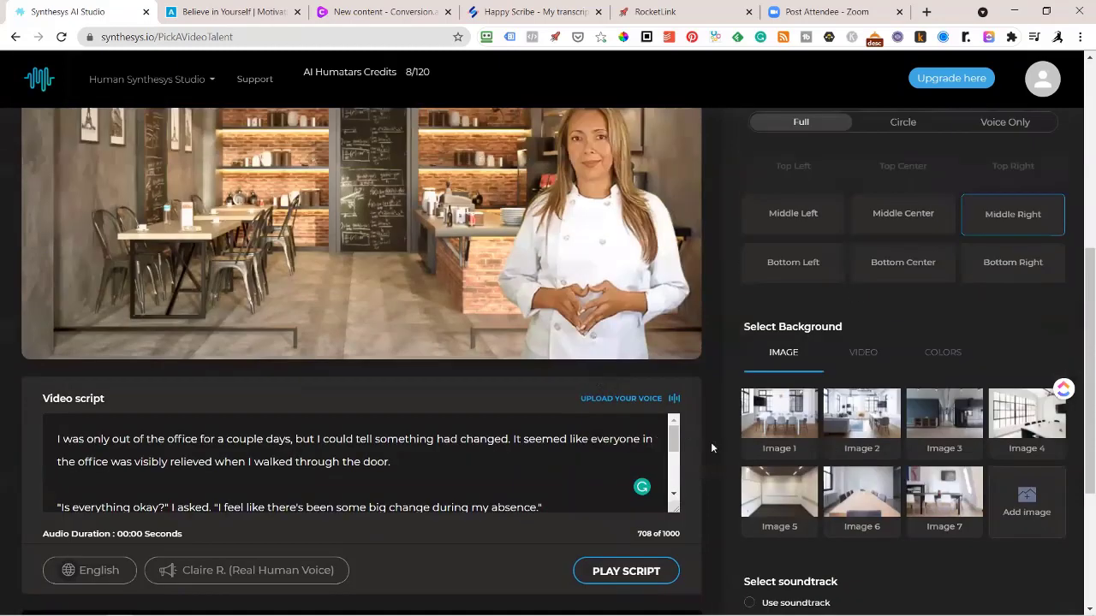
left_click(872, 353)
scroll(985, 459, "down", 2)
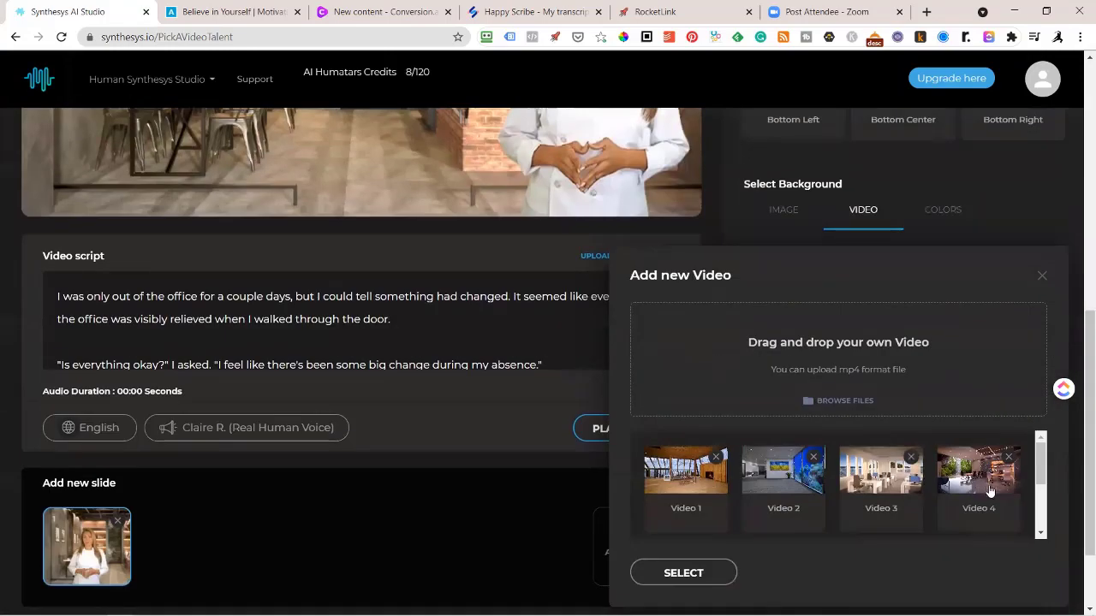
scroll(837, 424, "up", 2)
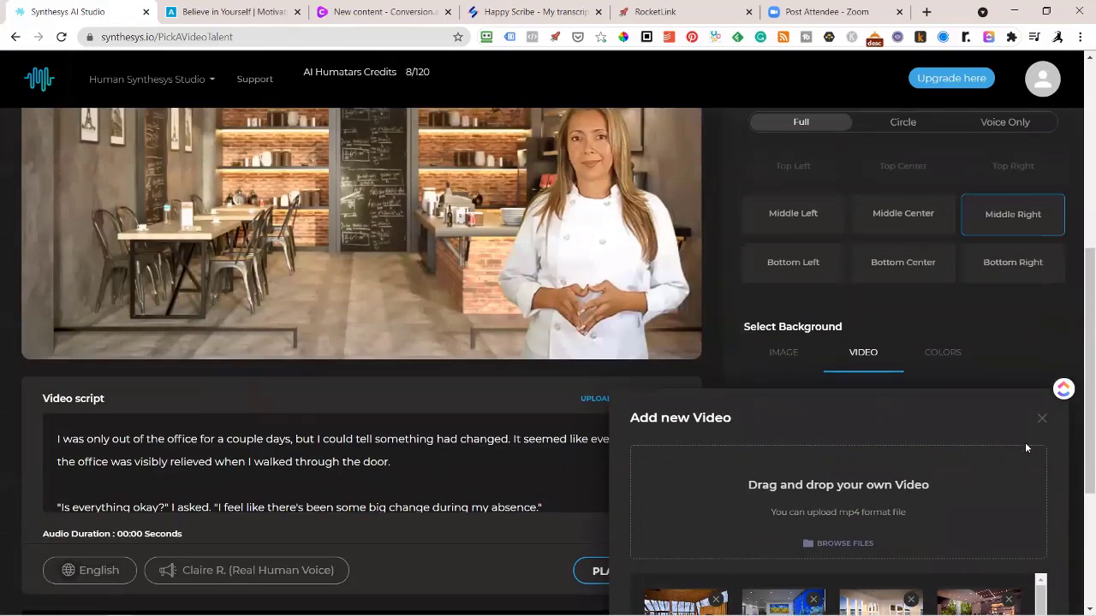
left_click(1042, 419)
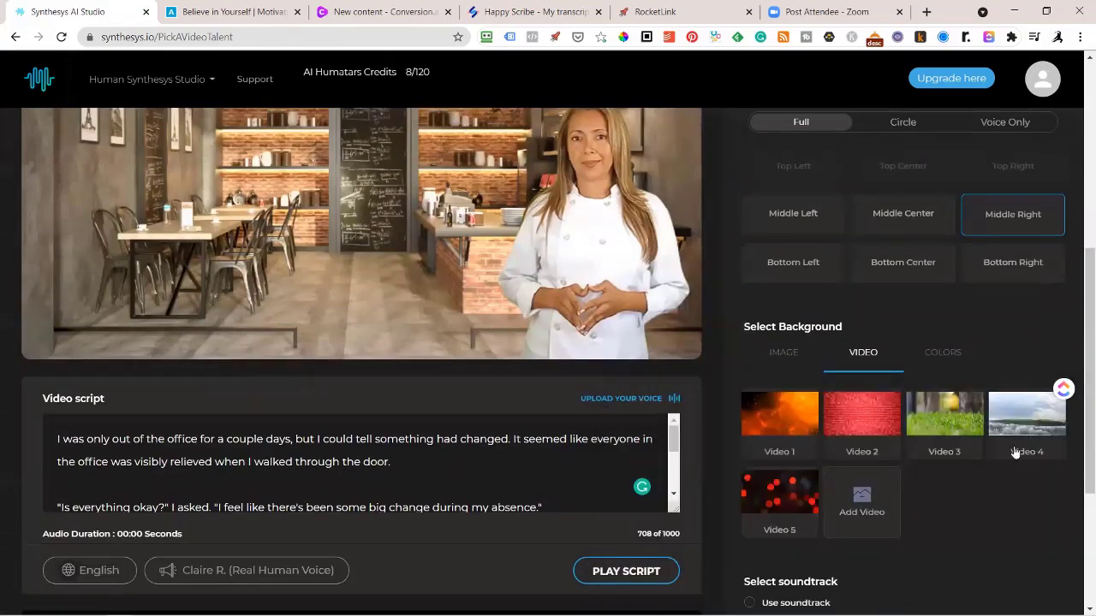
Step: Try the preset backgrounds Video 2, Video 3 and Video 4 behind the humatar
left_click(864, 423)
scroll(886, 445, "up", 1)
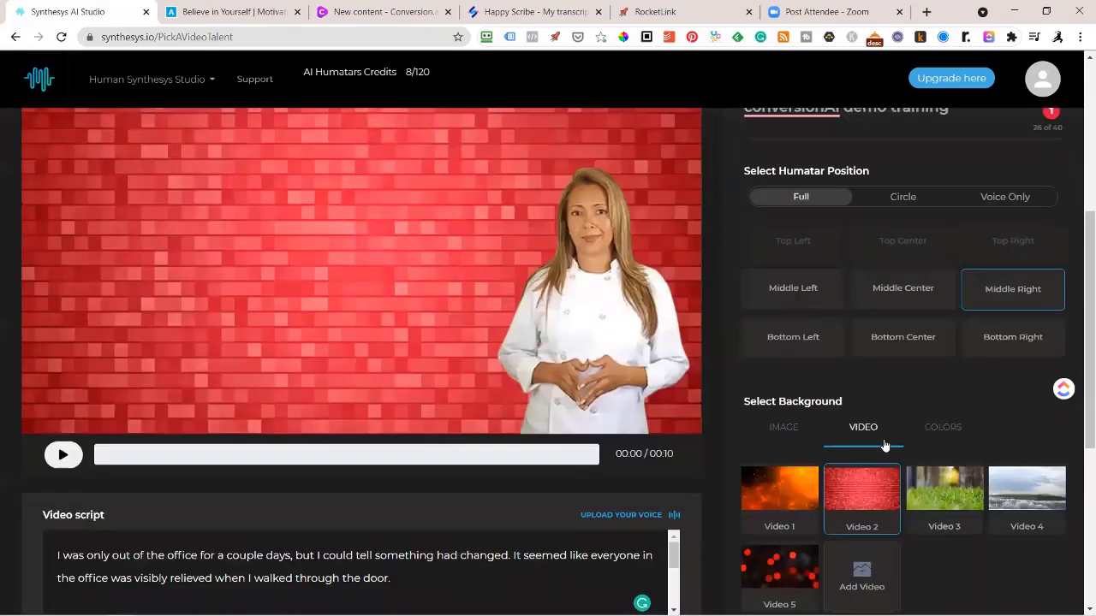
scroll(886, 446, "up", 1)
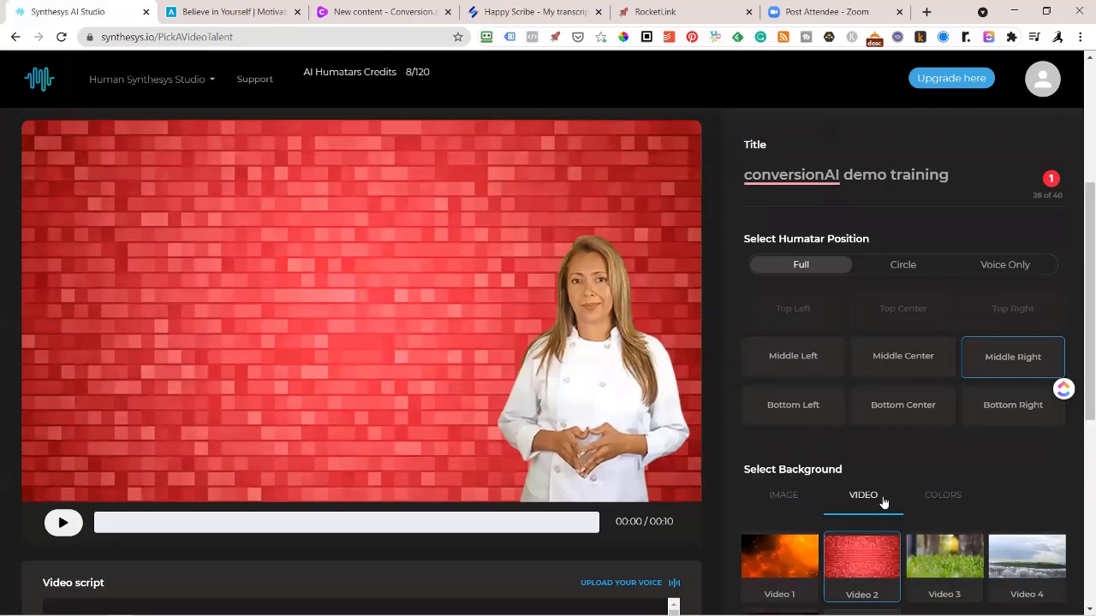
left_click(925, 559)
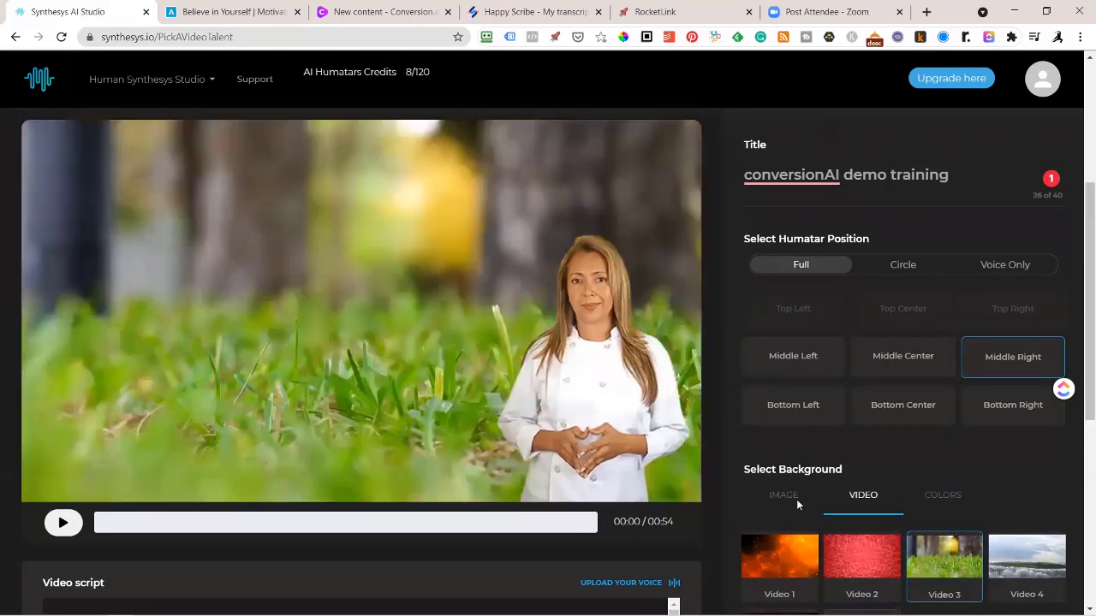
left_click(1012, 565)
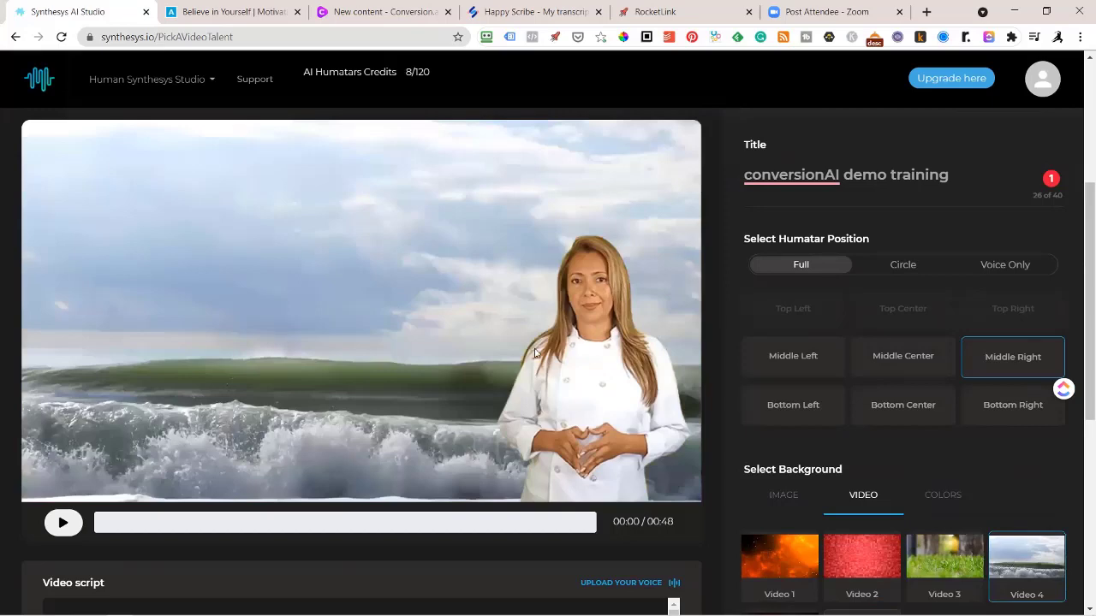
Step: Try Video 1 as the background, playing its preview briefly and pausing it
left_click(810, 566)
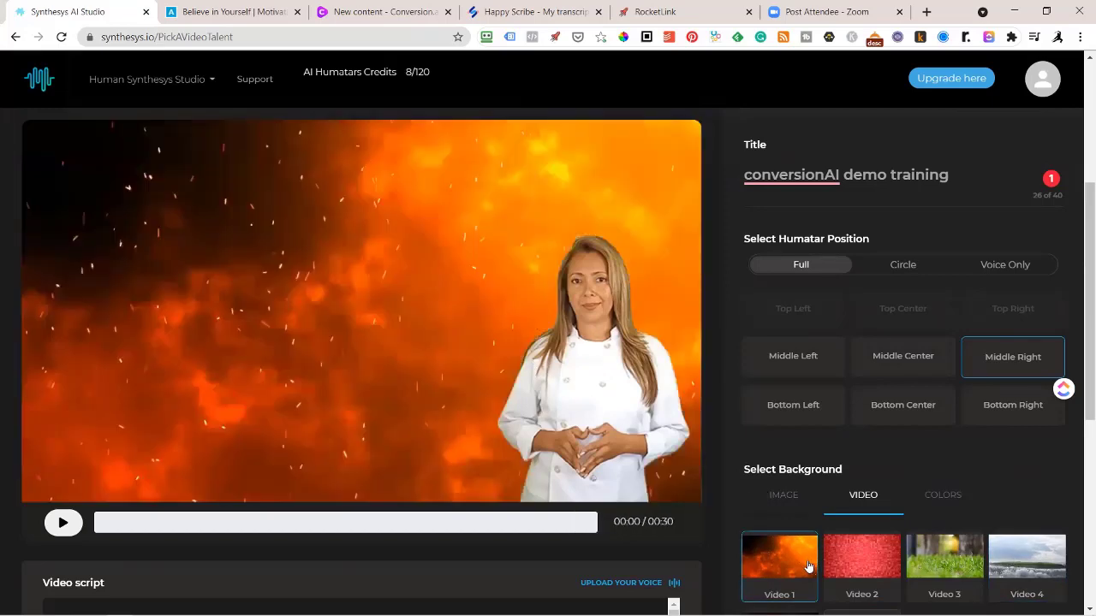
left_click(60, 526)
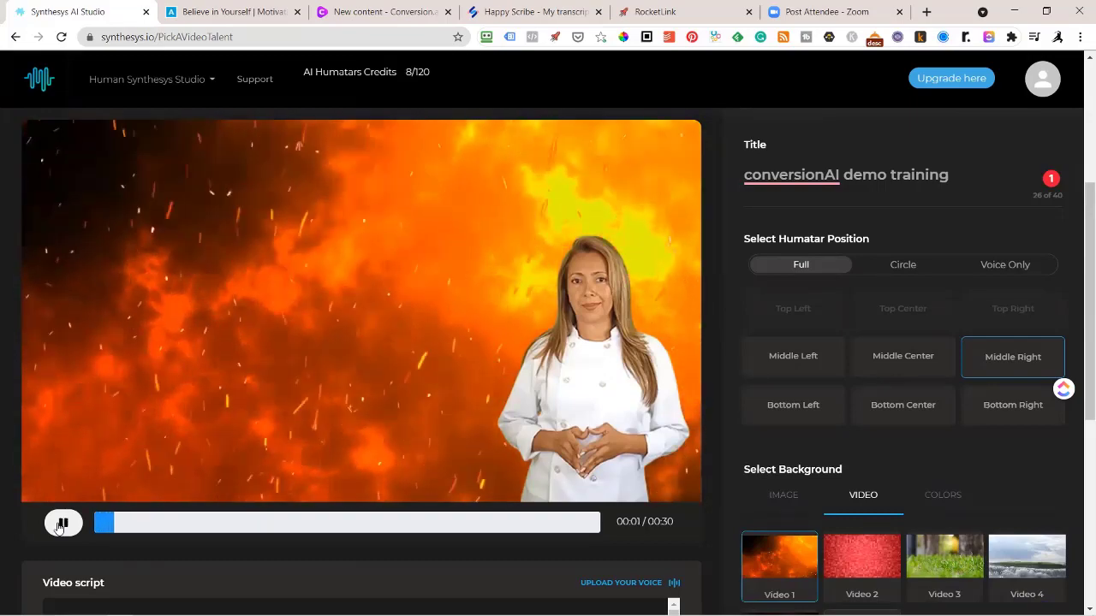
left_click(61, 524)
Step: Set the background to Video 5 and play its preview
scroll(773, 594, "down", 2)
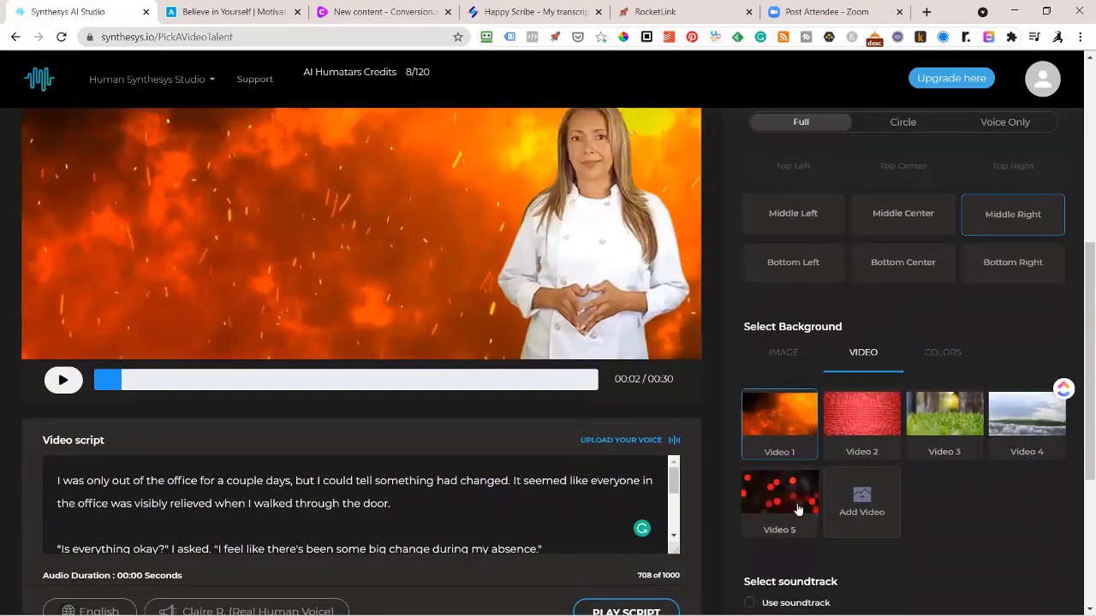
left_click(781, 503)
scroll(311, 370, "up", 2)
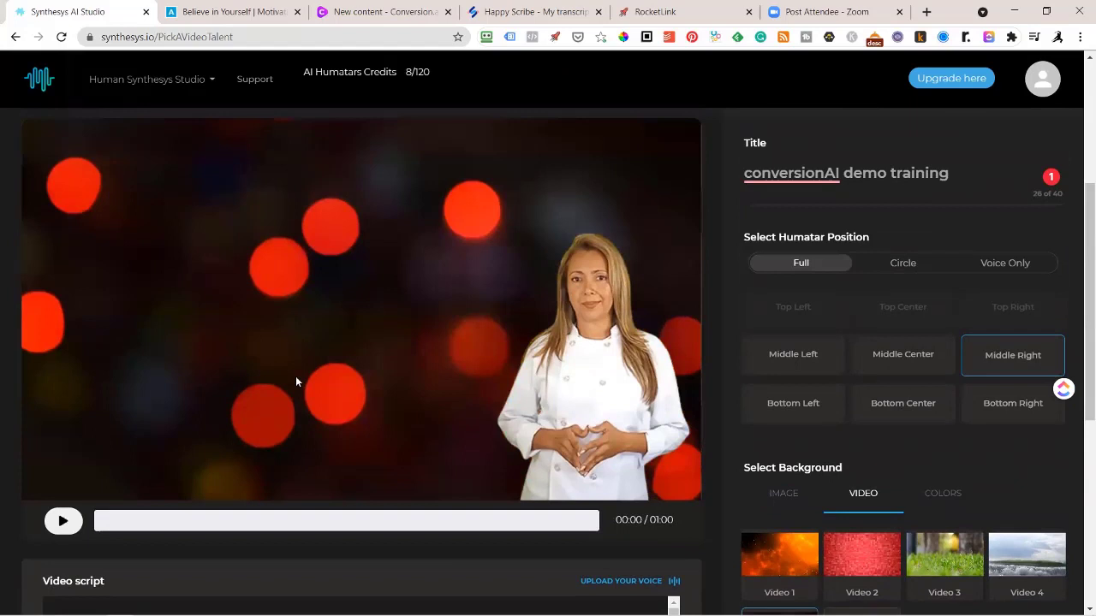
left_click(67, 524)
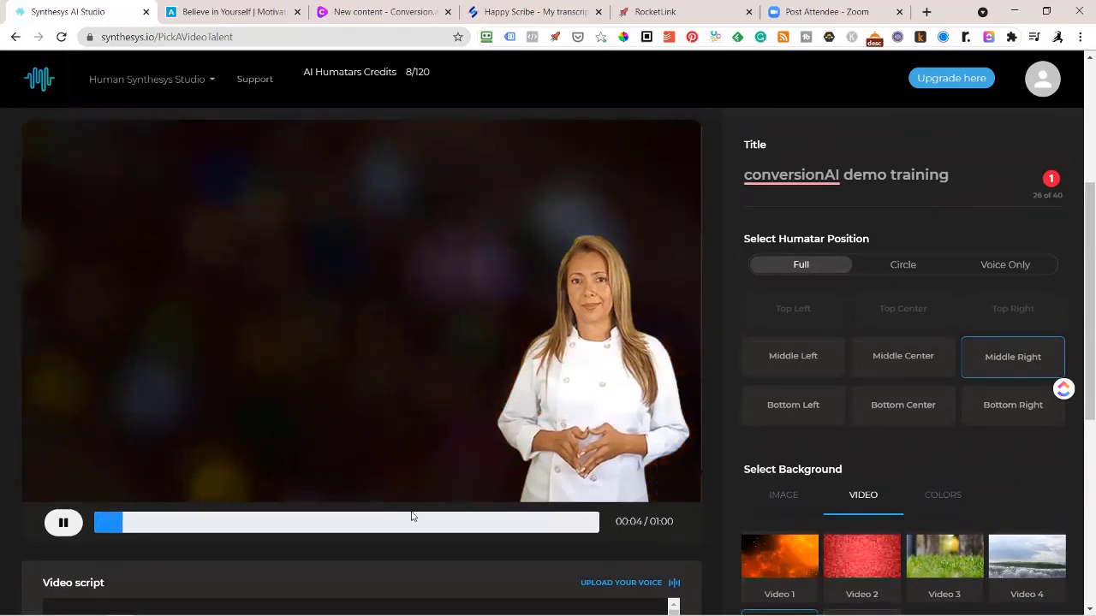
Step: Pause the preview and try Video 4 from the Add new Video library as the background
left_click(61, 524)
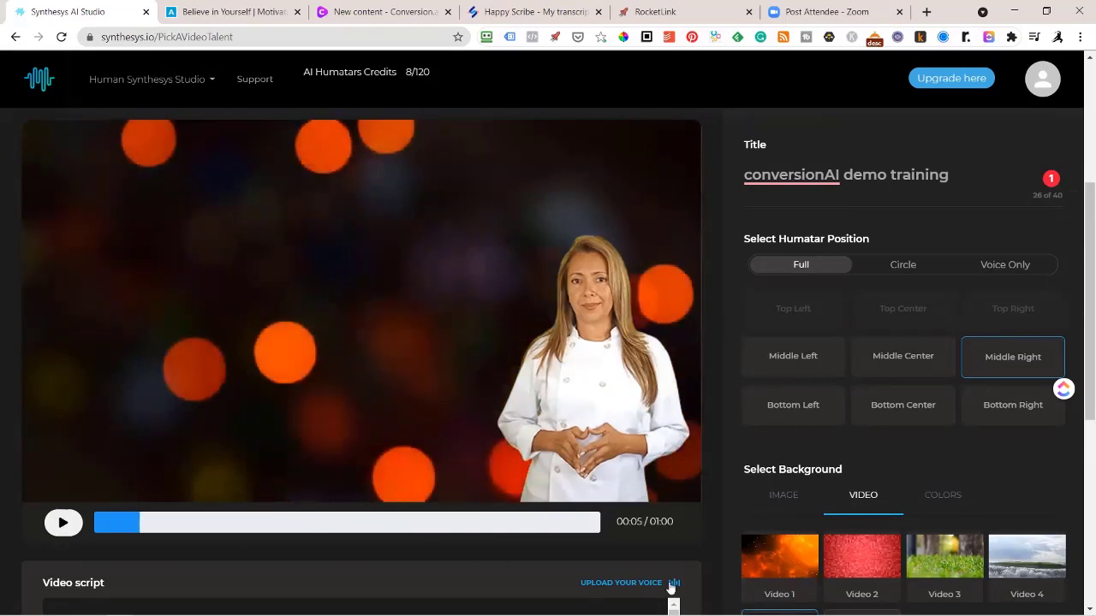
scroll(897, 592, "down", 2)
left_click(852, 501)
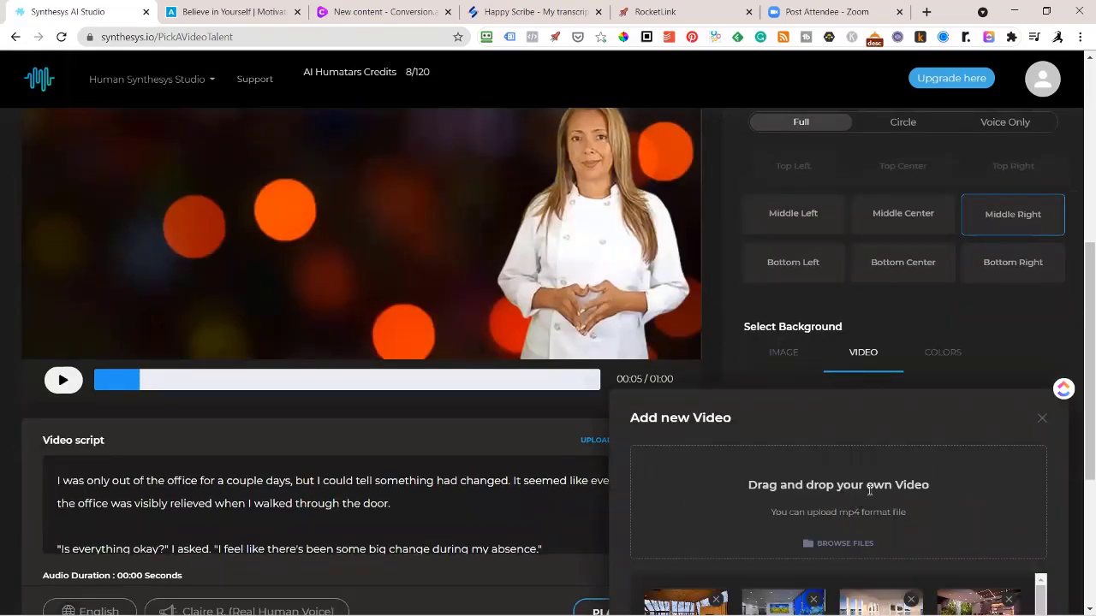
scroll(851, 501, "down", 2)
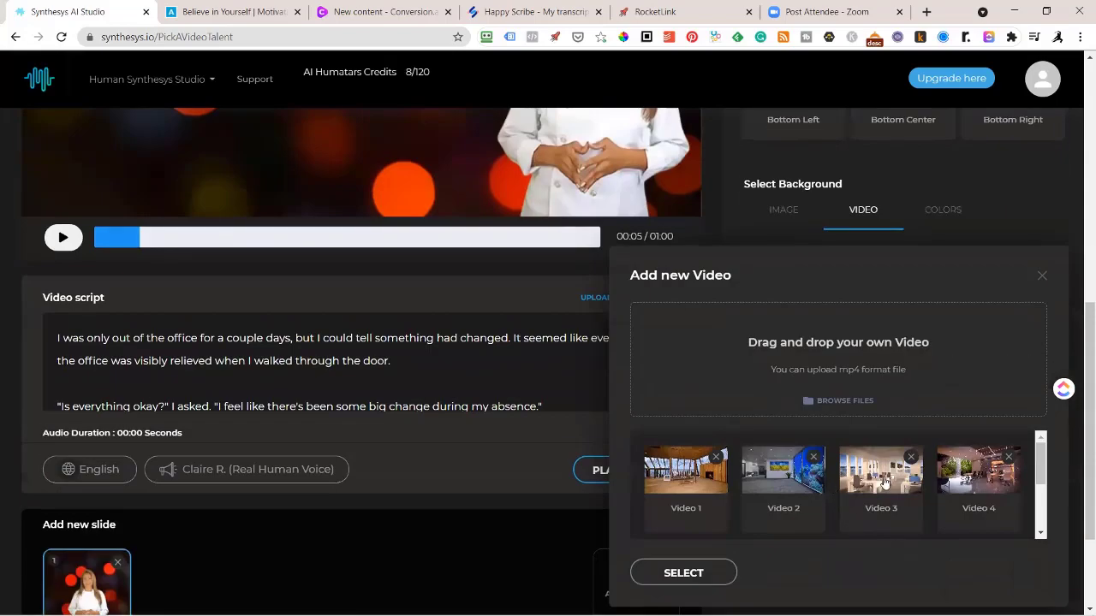
left_click(973, 470)
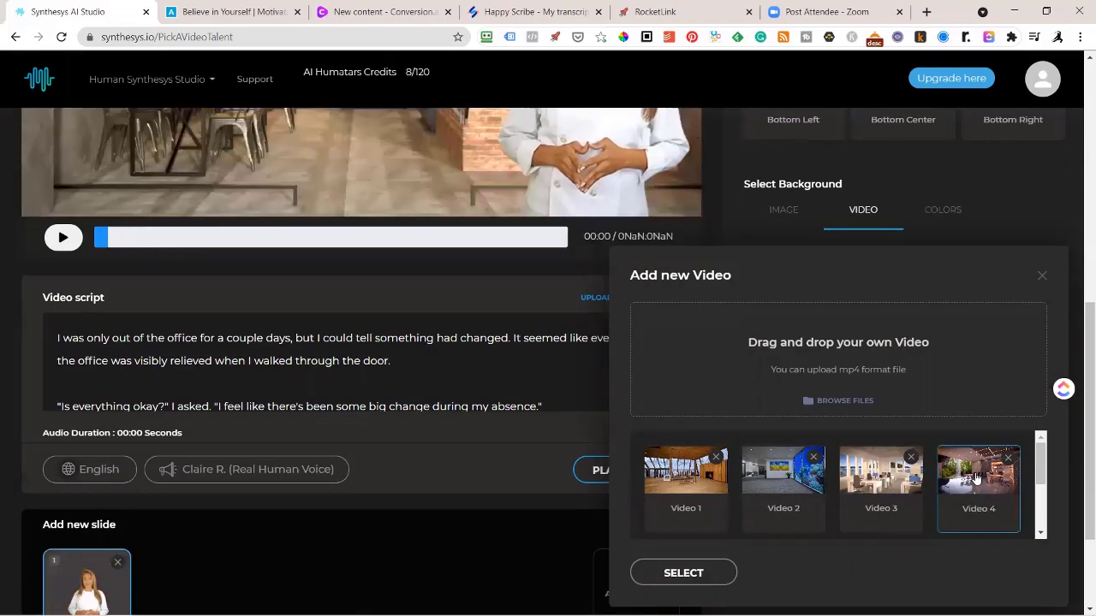
scroll(638, 430, "up", 3)
scroll(626, 428, "up", 1)
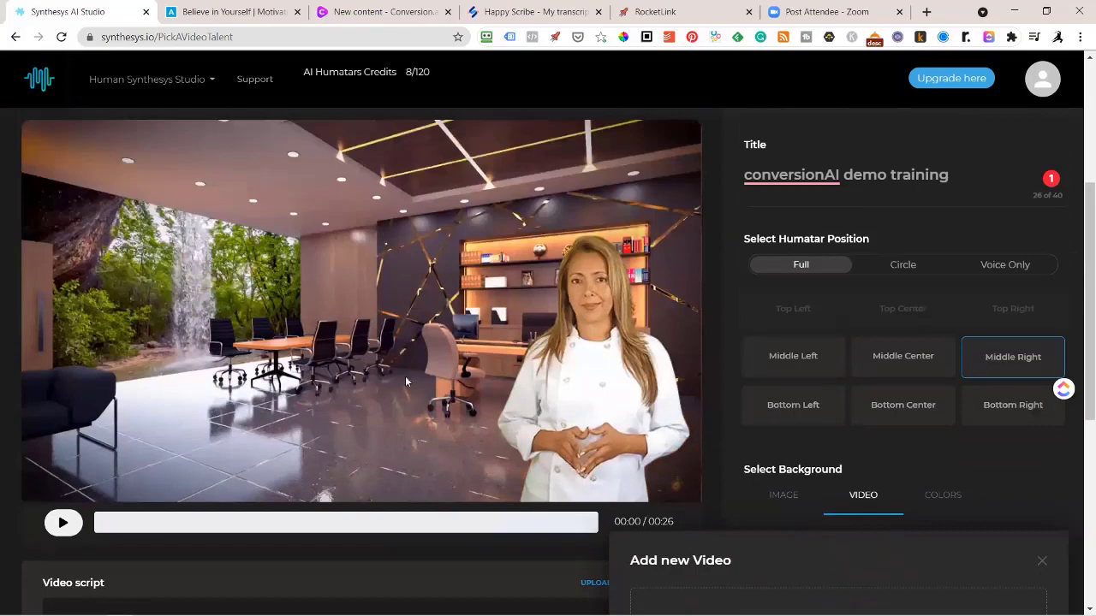
scroll(789, 488, "down", 5)
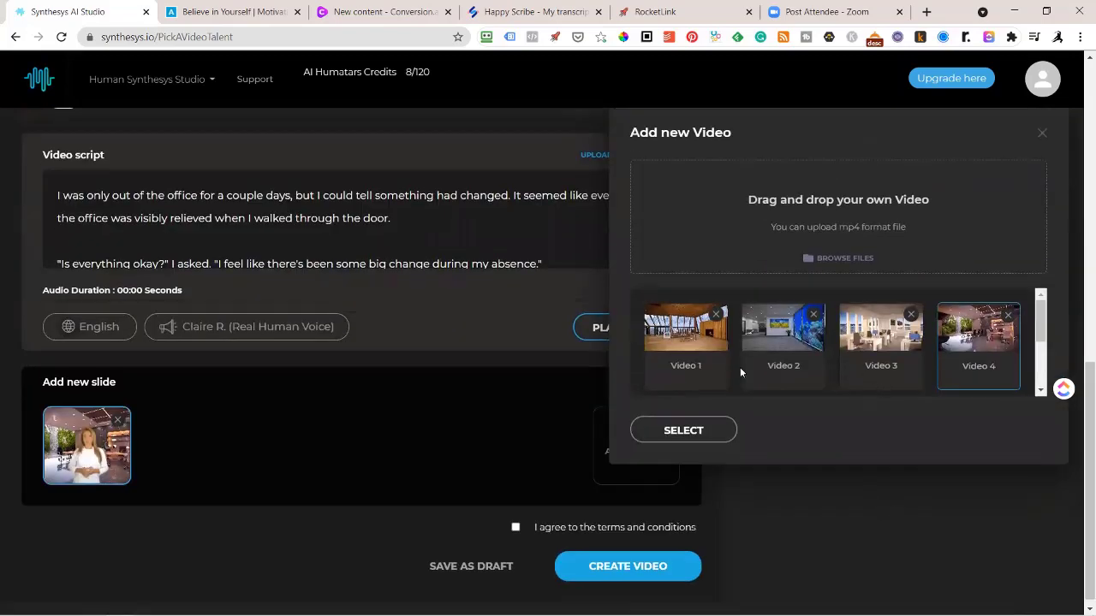
Step: Apply Video 7 from the Add new Video library as the background and play its preview
left_click_drag(1042, 328, 1047, 382)
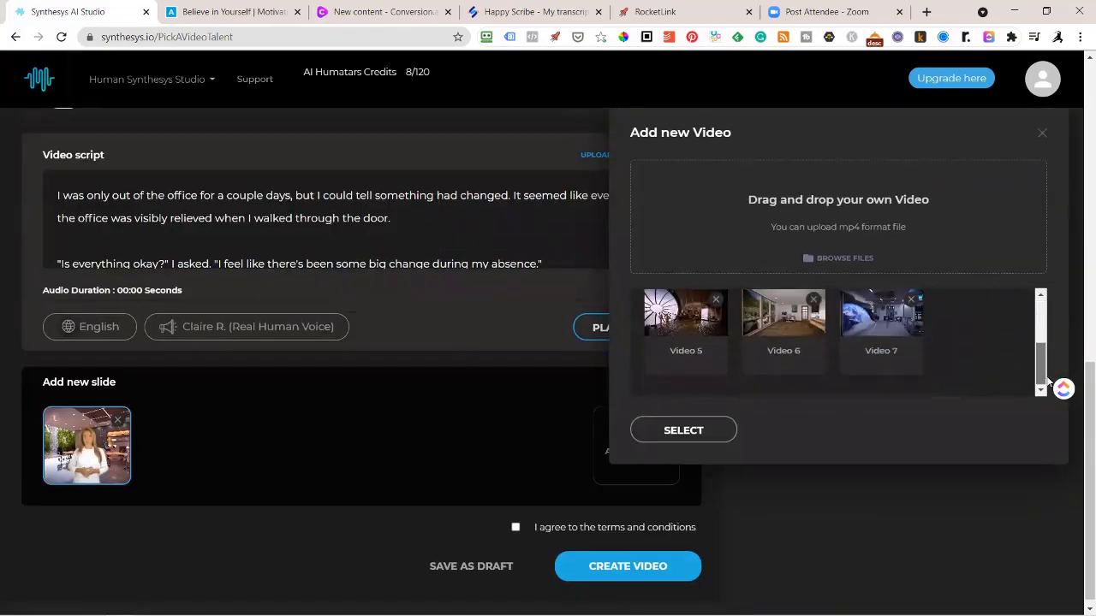
left_click(881, 330)
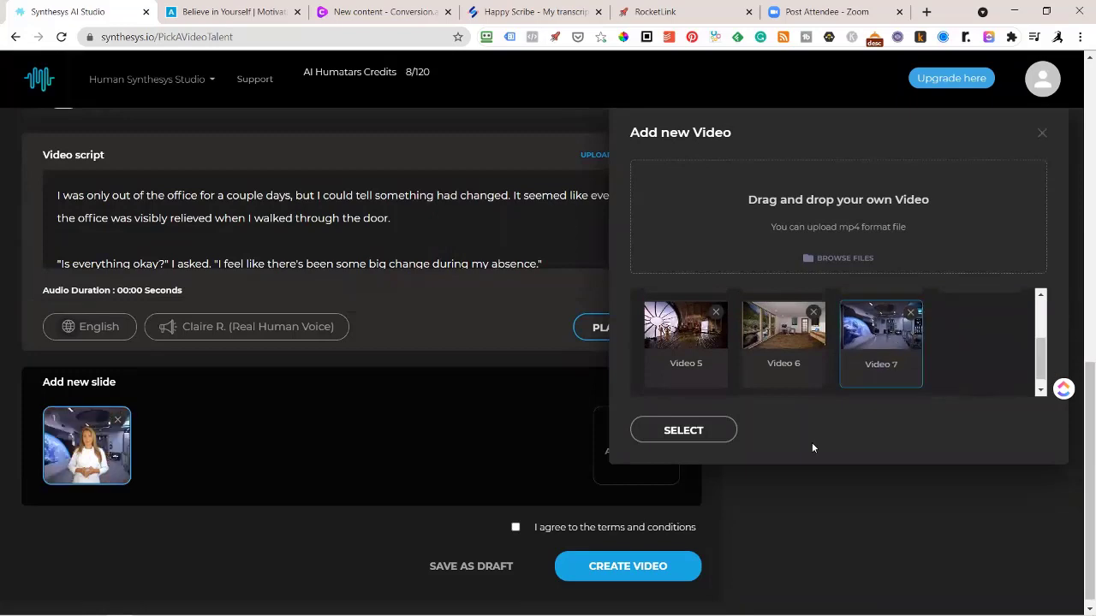
left_click(701, 430)
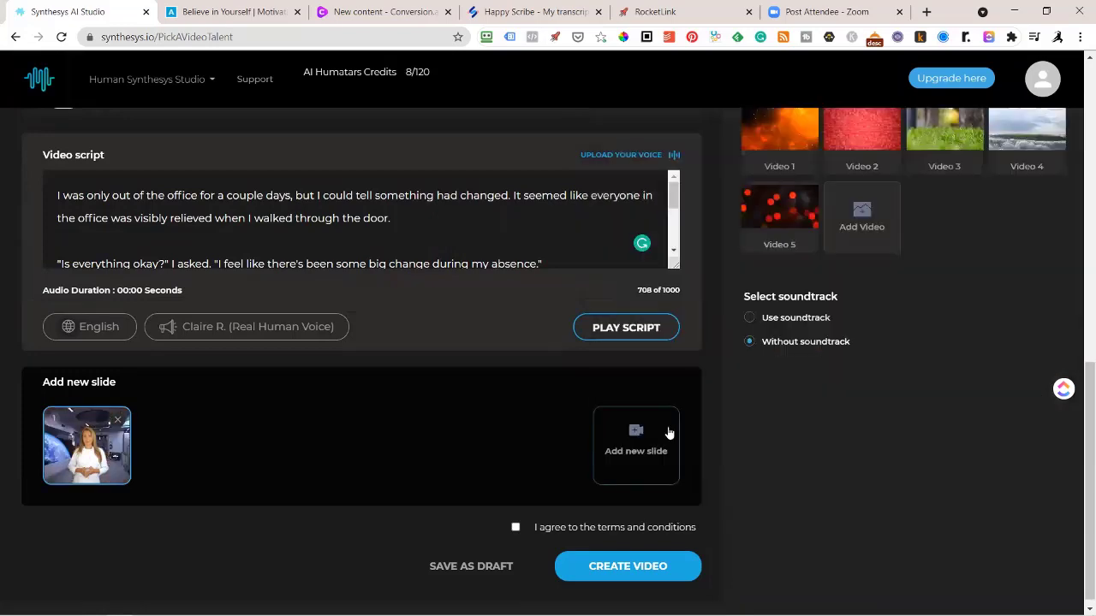
scroll(694, 501, "up", 5)
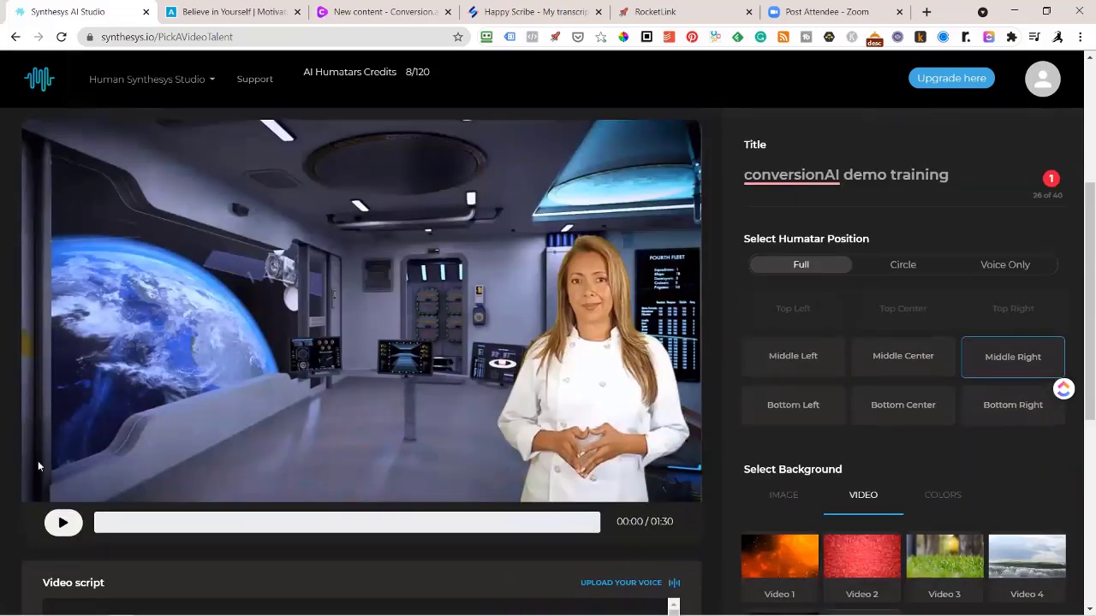
left_click(60, 533)
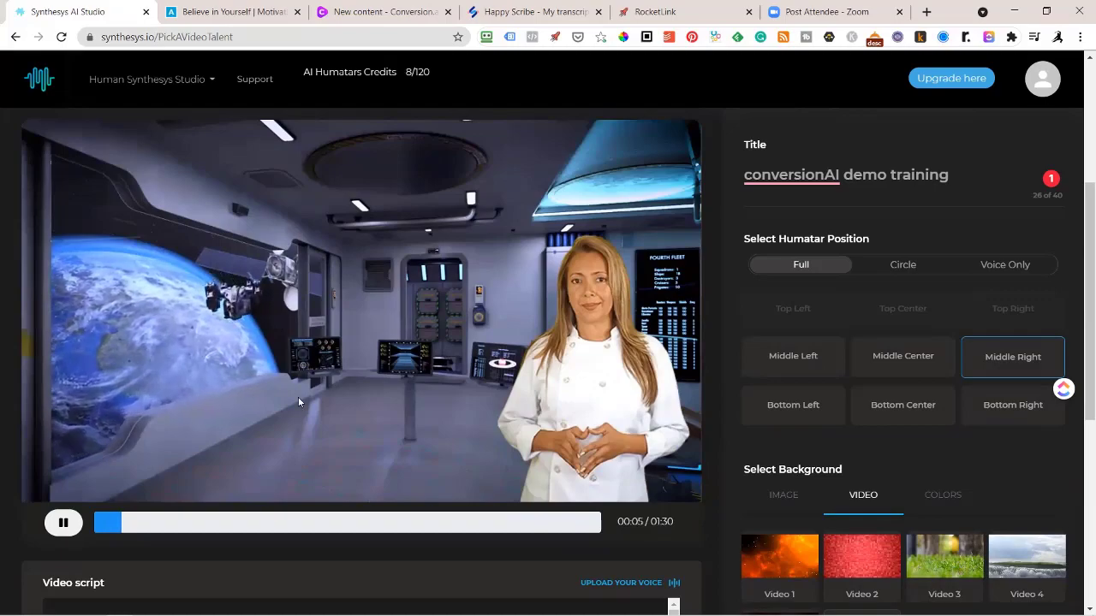
scroll(775, 591, "down", 5)
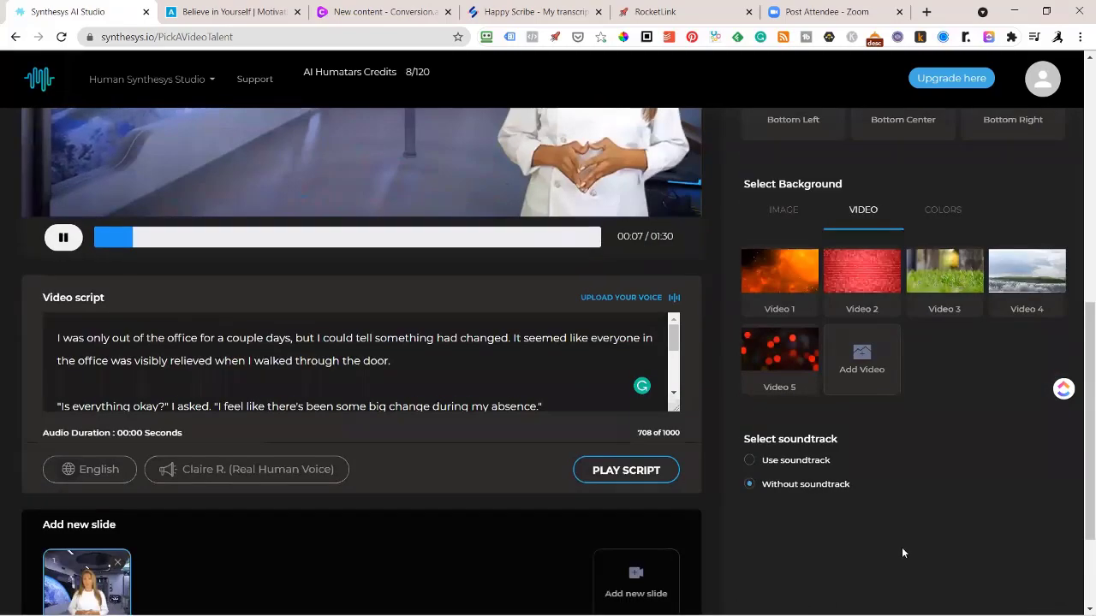
scroll(893, 556, "up", 5)
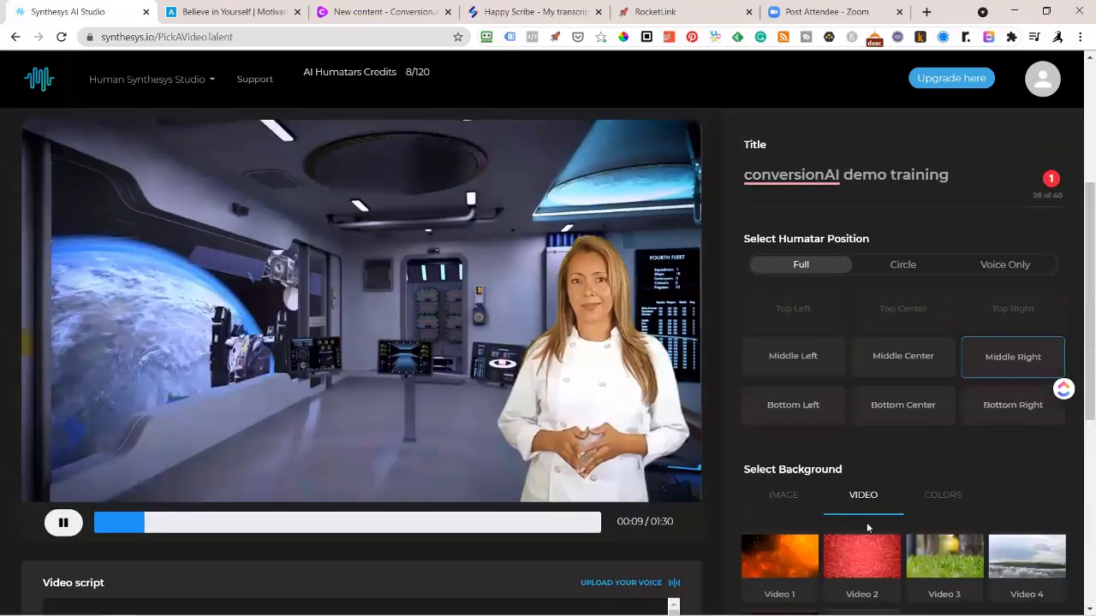
Step: Set the background to Video 3 from the Add new Video library and play its preview
scroll(856, 518, "down", 3)
scroll(844, 508, "down", 1)
left_click(861, 364)
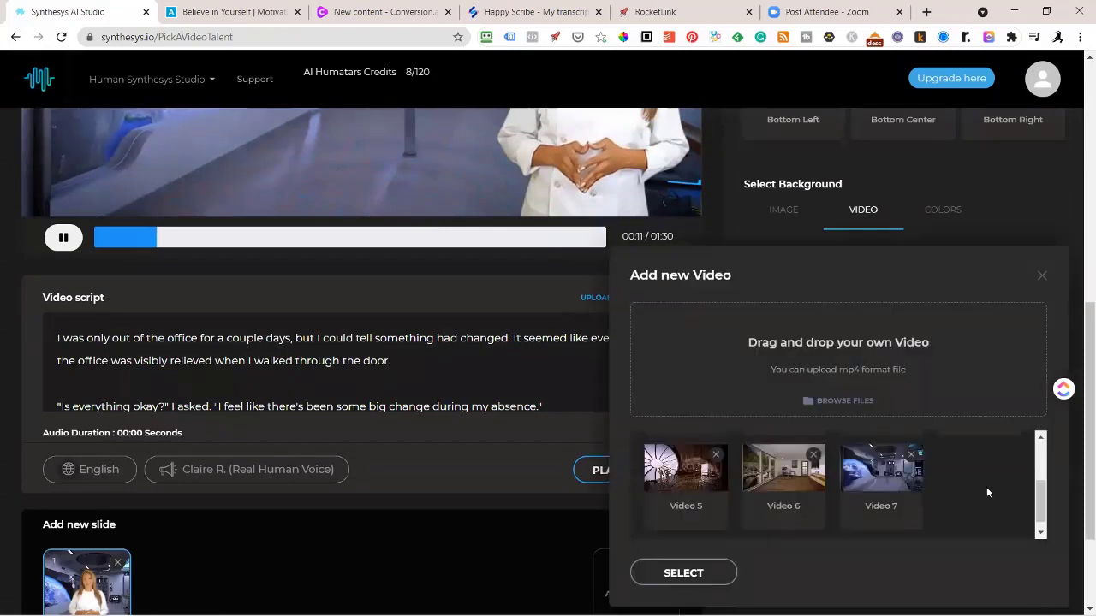
scroll(799, 516, "up", 3)
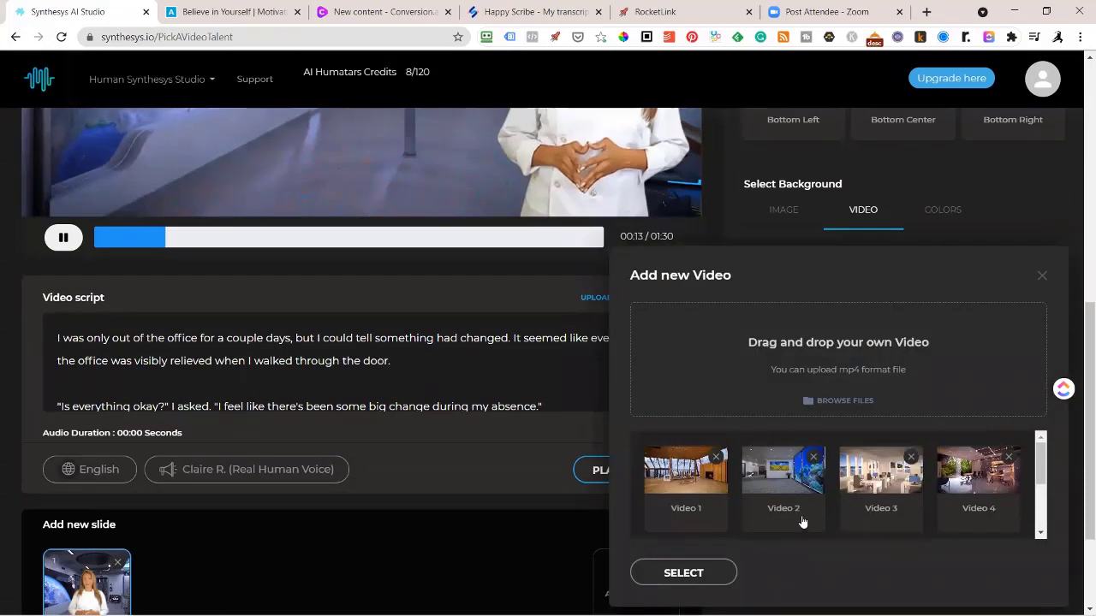
left_click(852, 484)
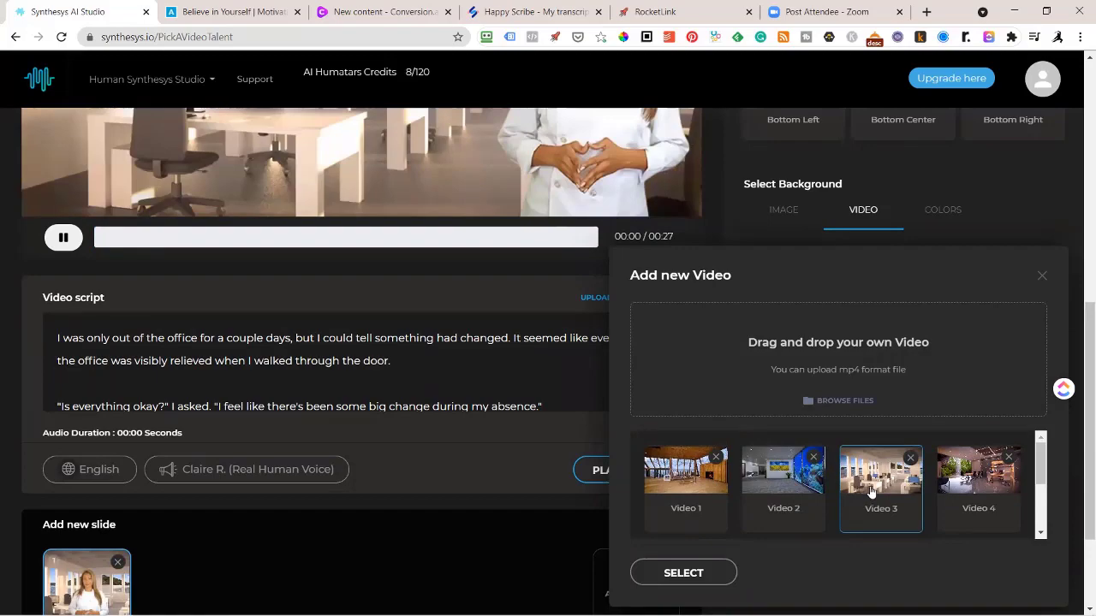
scroll(872, 492, "up", 5)
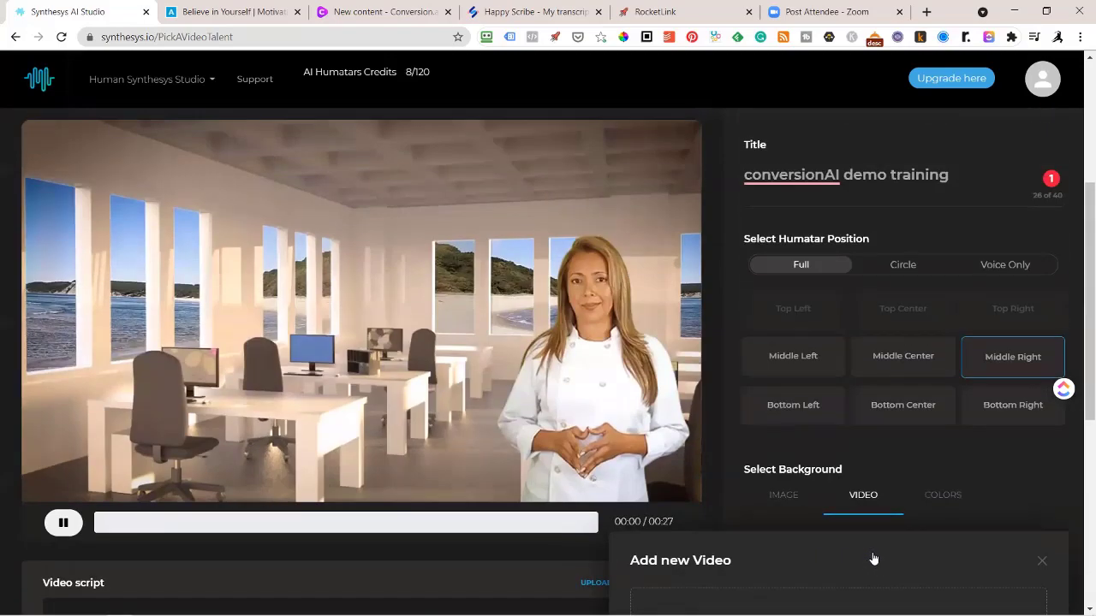
scroll(873, 559, "down", 3)
scroll(874, 559, "down", 3)
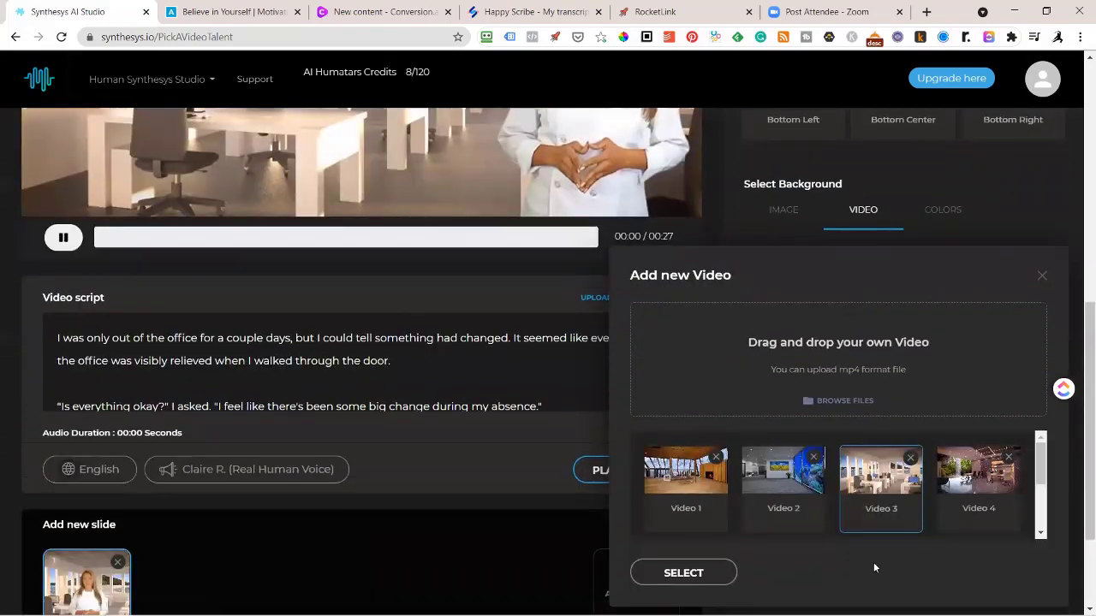
left_click(683, 573)
scroll(618, 526, "up", 6)
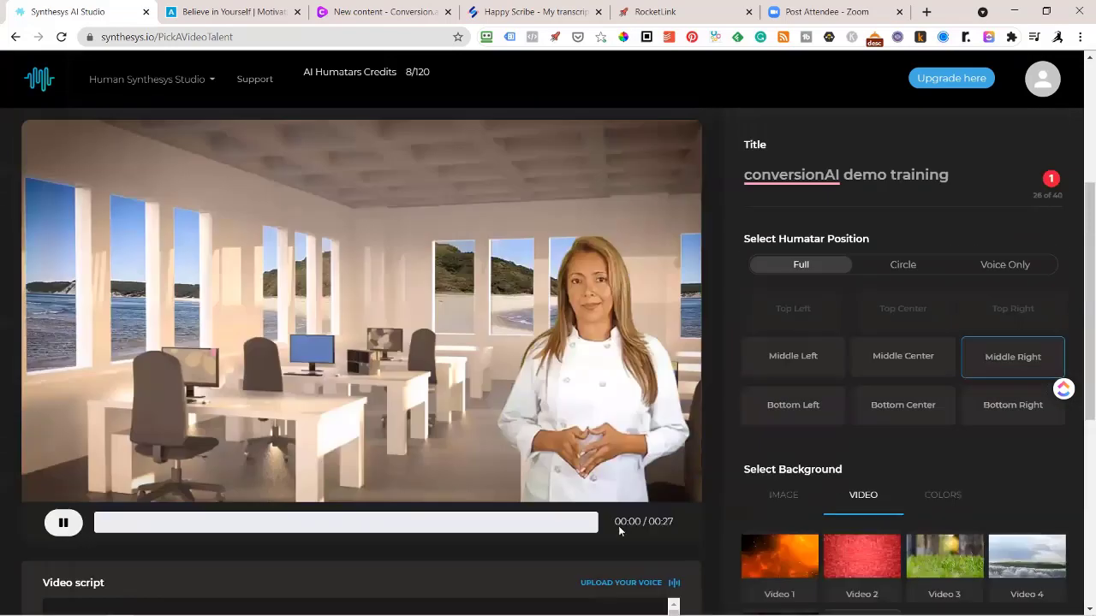
left_click(62, 524)
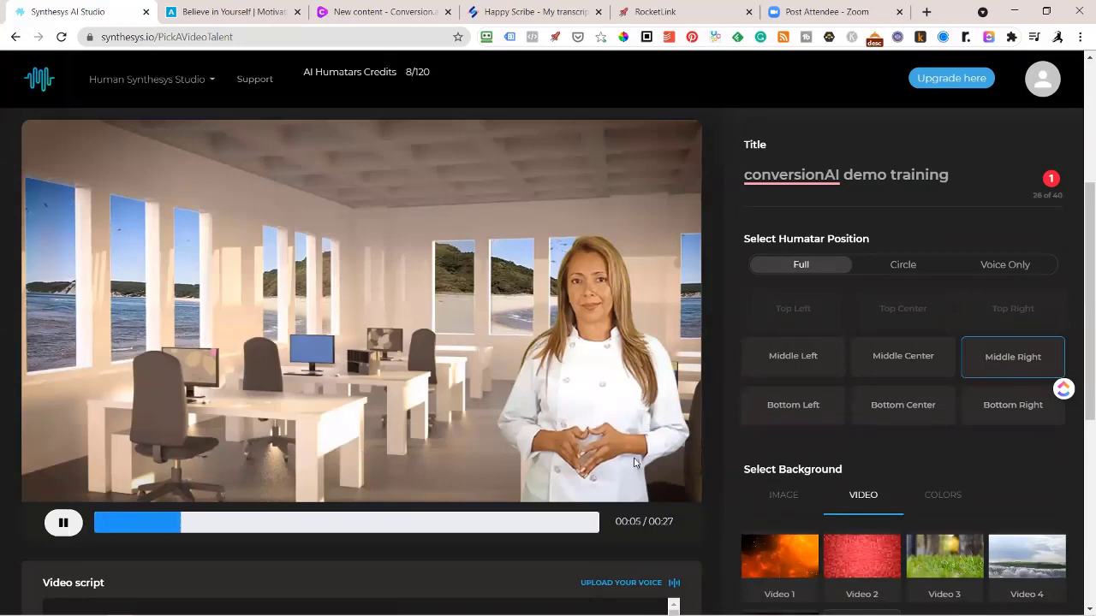
Step: Pause the background preview, play the script in the chosen voice and follow along in the script text
scroll(638, 431, "up", 2)
scroll(635, 473, "down", 4)
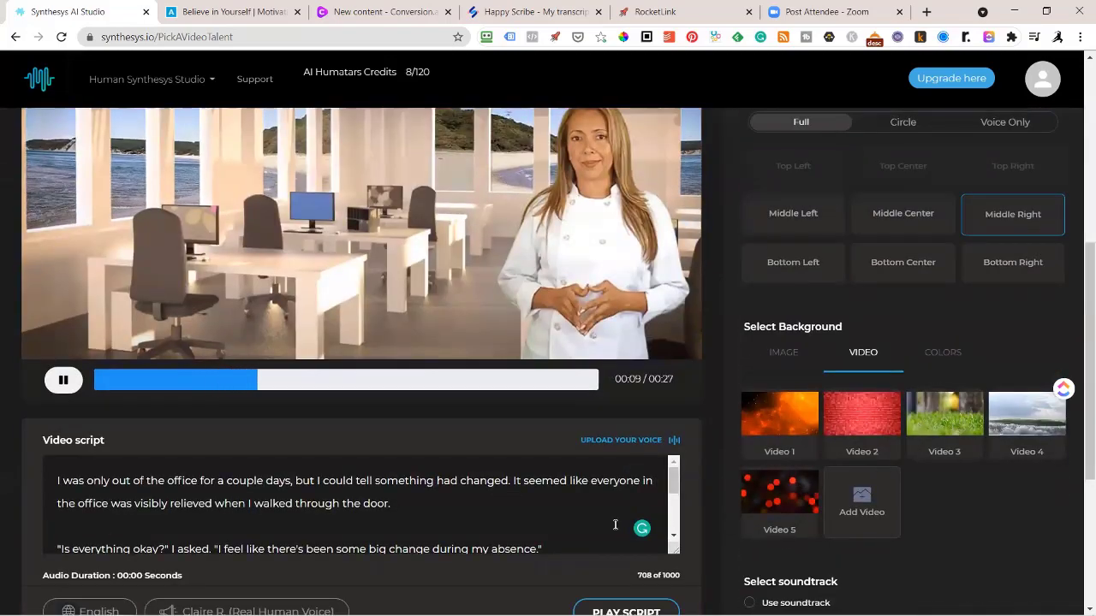
scroll(608, 518, "down", 5)
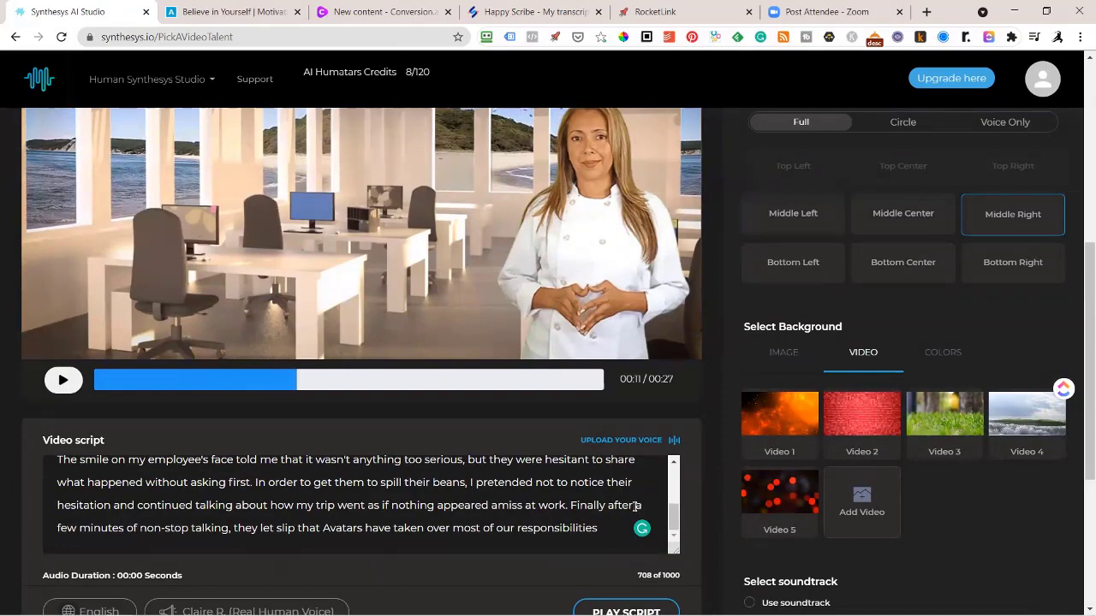
scroll(600, 509, "down", 4)
left_click(606, 335)
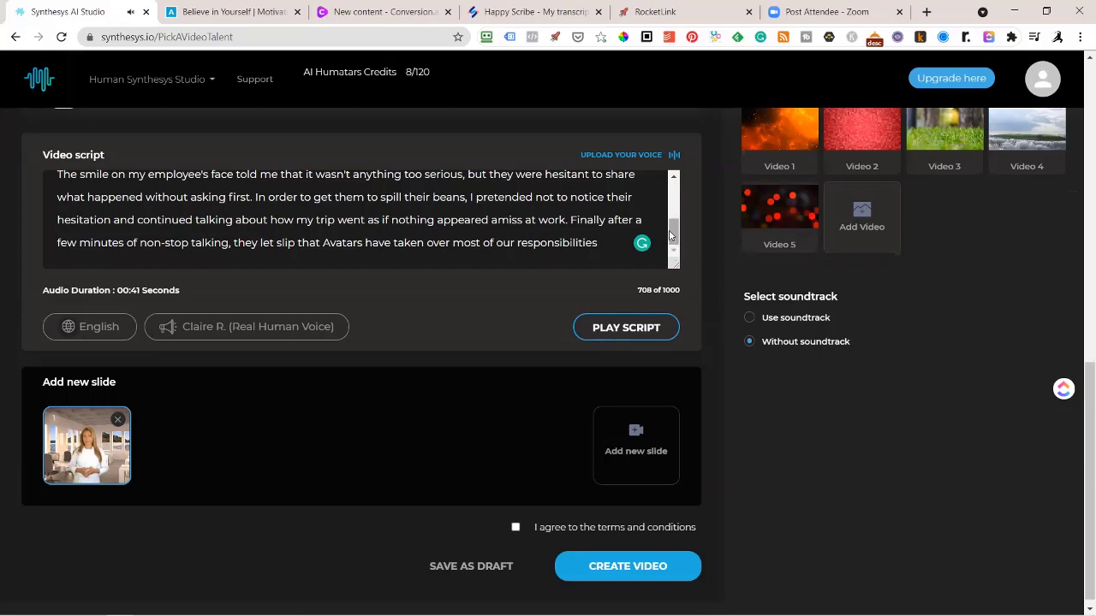
left_click_drag(673, 229, 673, 192)
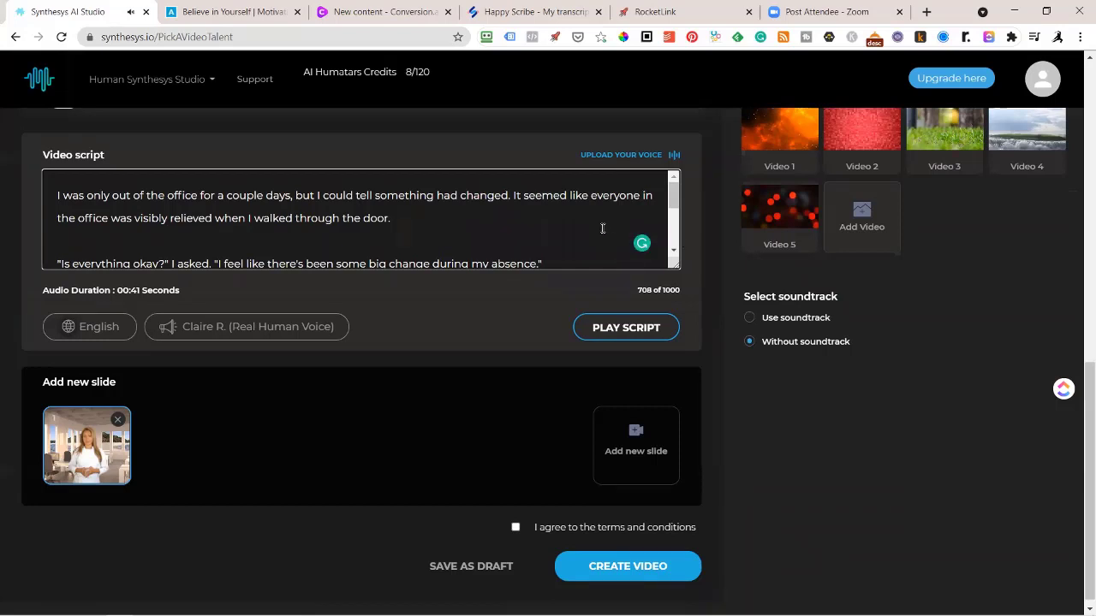
left_click(674, 255)
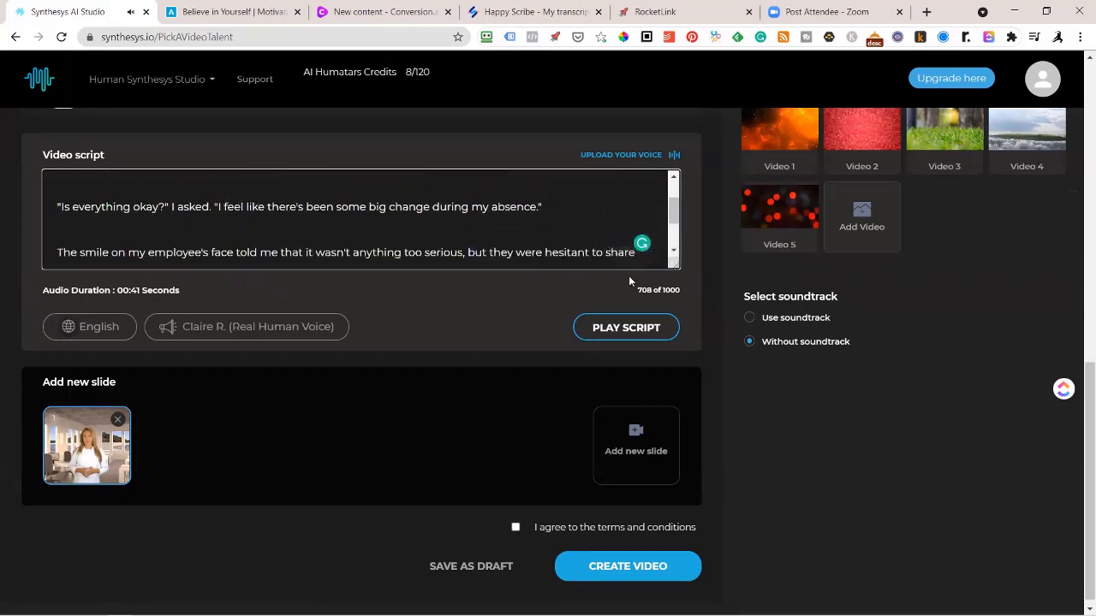
Step: Disable Grammarly on synthesys.io until the next visit
left_click(623, 245)
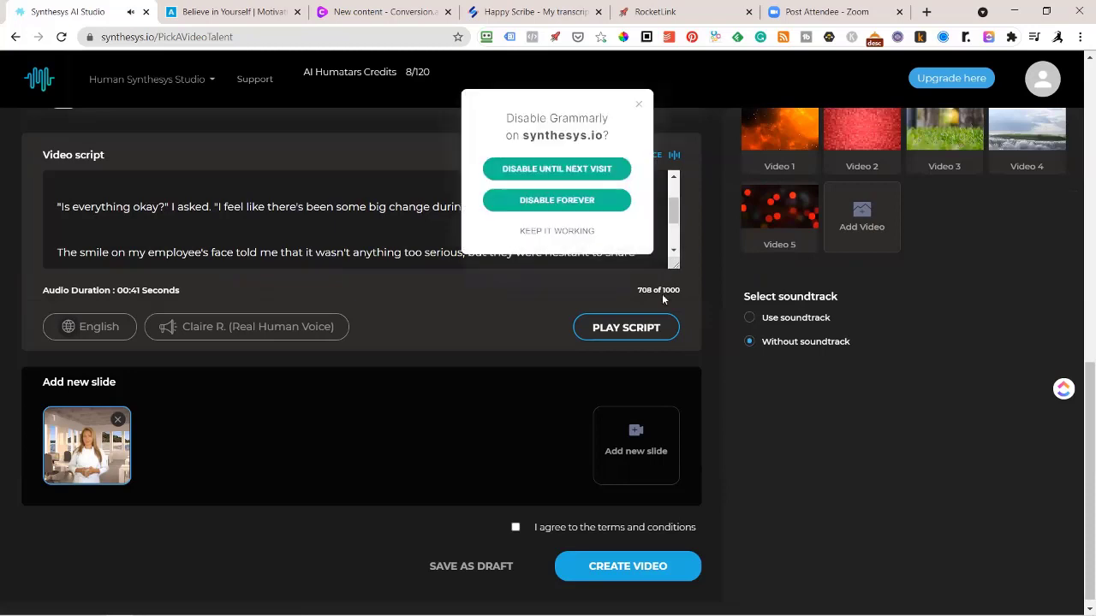
left_click(560, 166)
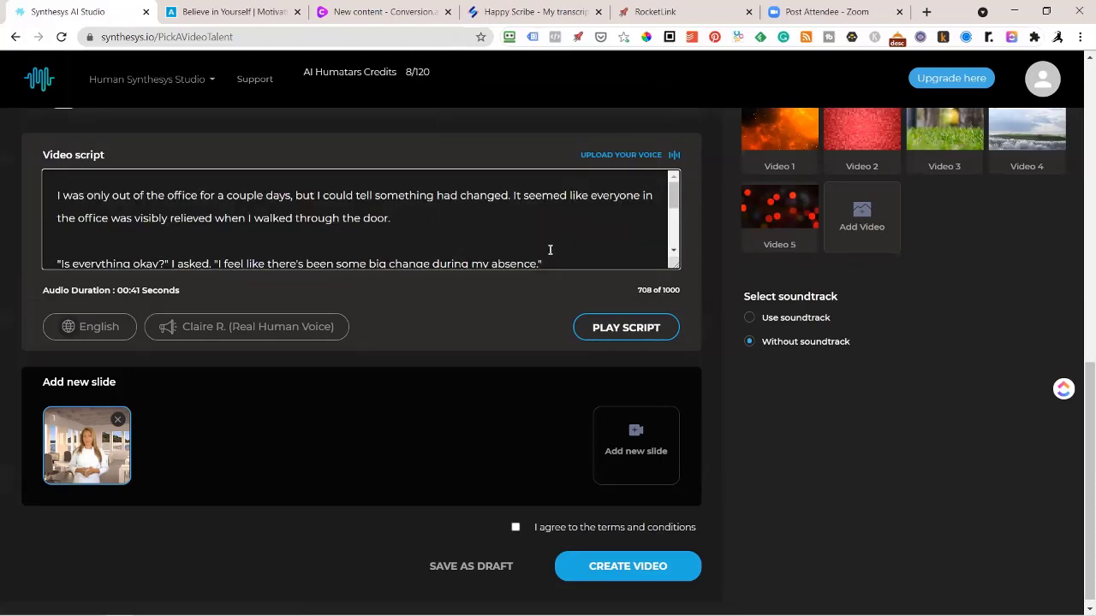
Step: Add two commas to the video script and enlarge the script box downward
type(",,")
scroll(560, 255, "down", 3)
scroll(563, 258, "up", 3)
scroll(562, 257, "down", 4)
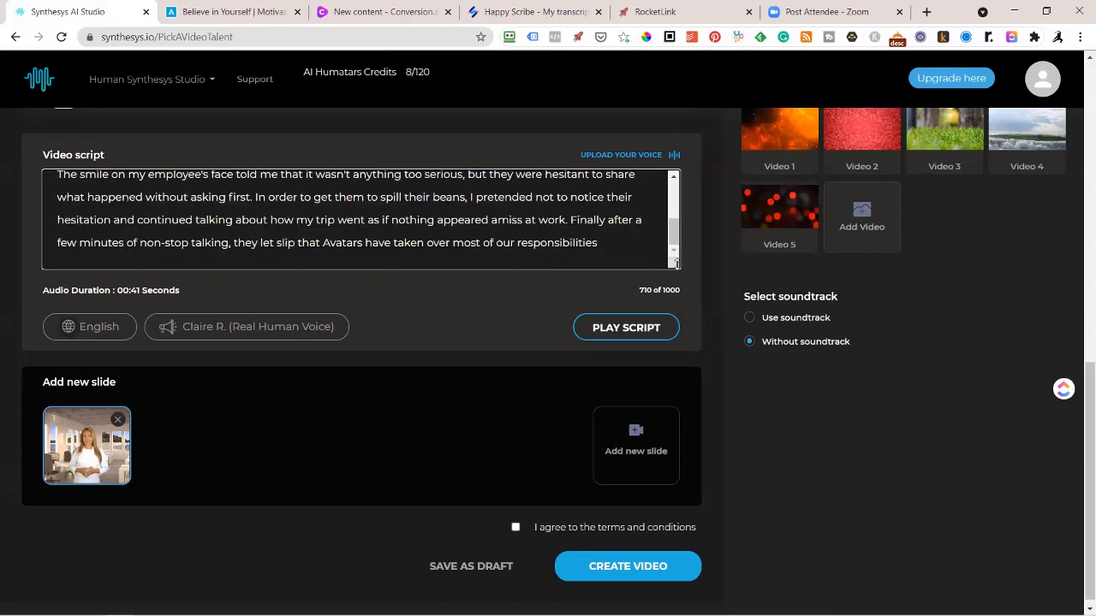
left_click_drag(680, 270, 678, 468)
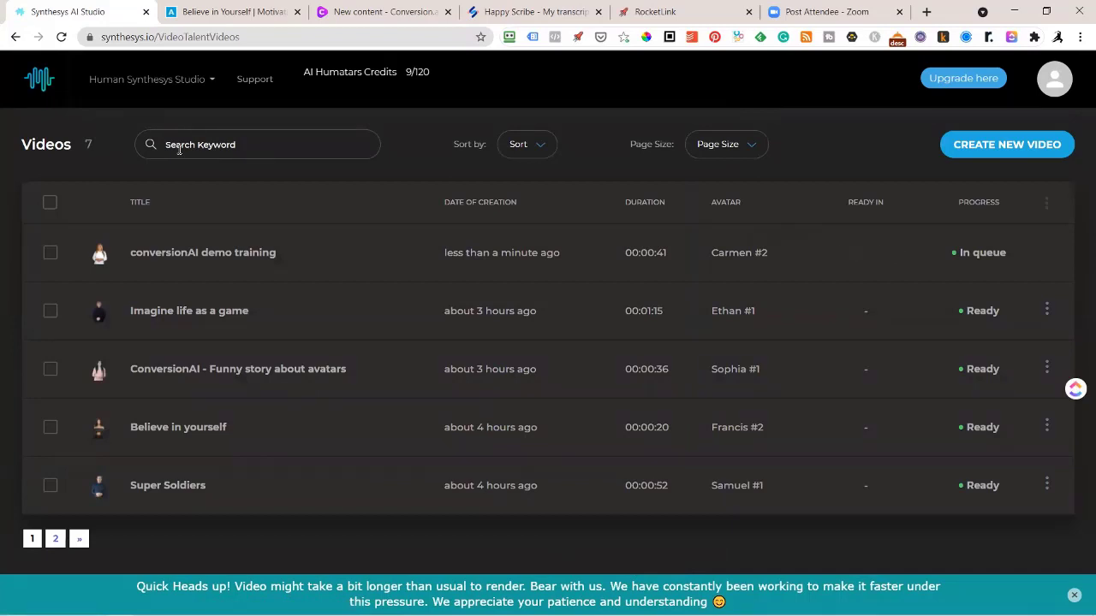
Step: Open a fresh Create Your AI Video page and go to its soundtrack options
left_click(142, 84)
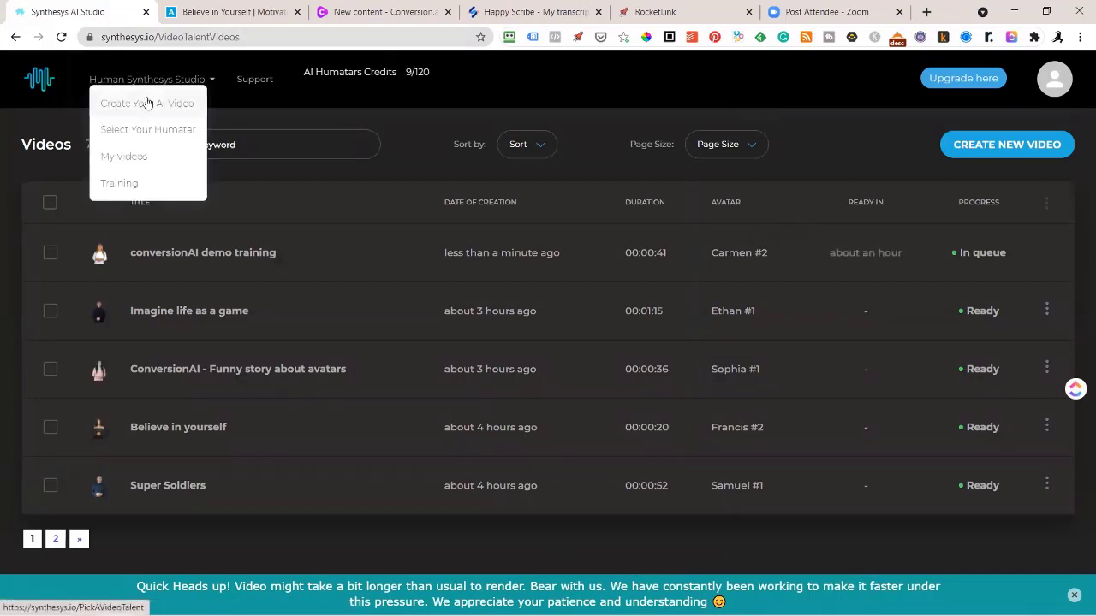
left_click(147, 102)
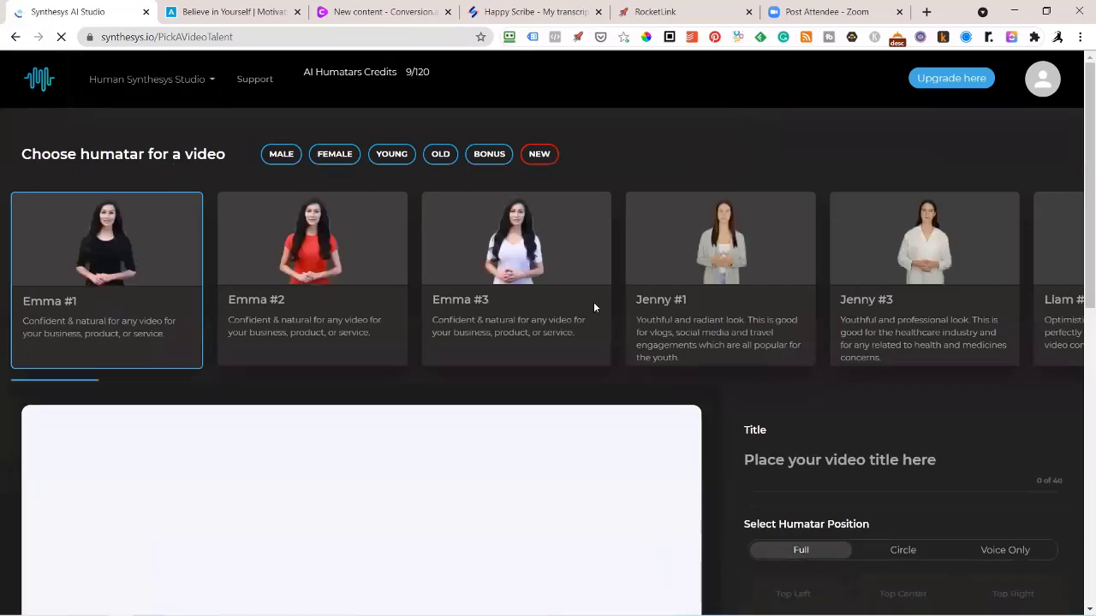
scroll(702, 331, "right", 5)
scroll(884, 498, "down", 2)
scroll(884, 498, "down", 5)
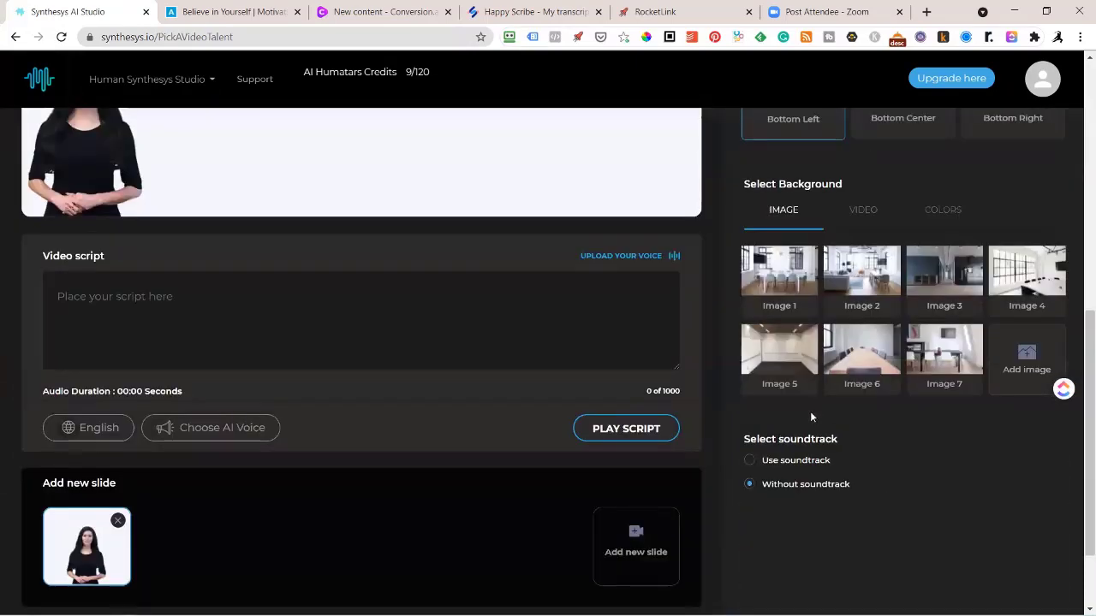
Step: Turn on the soundtrack option to show its music styles, and switch back to no soundtrack
left_click(749, 461)
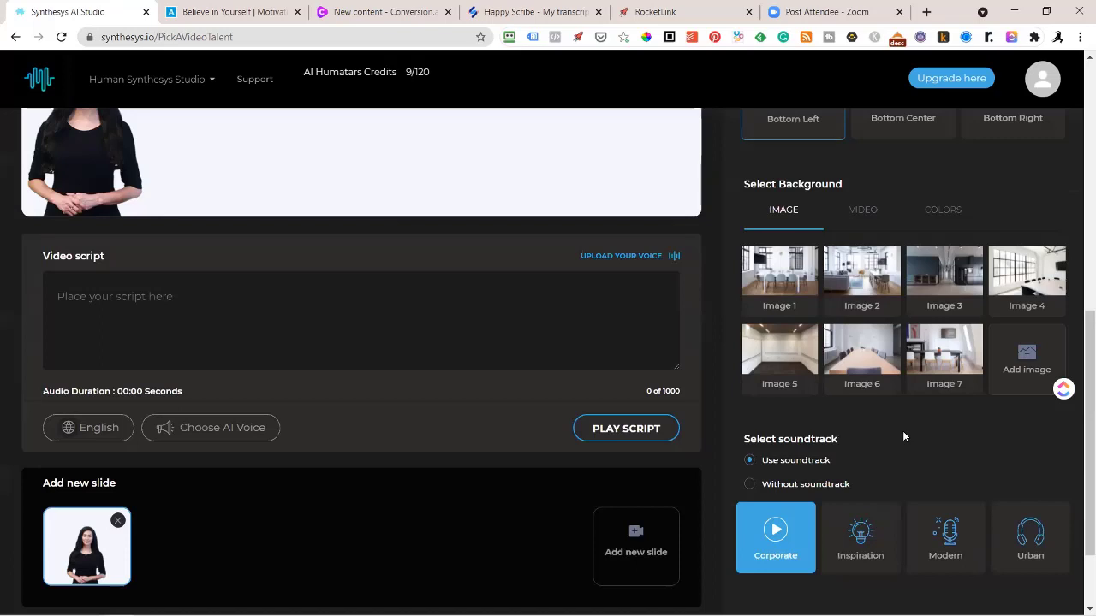
left_click(748, 486)
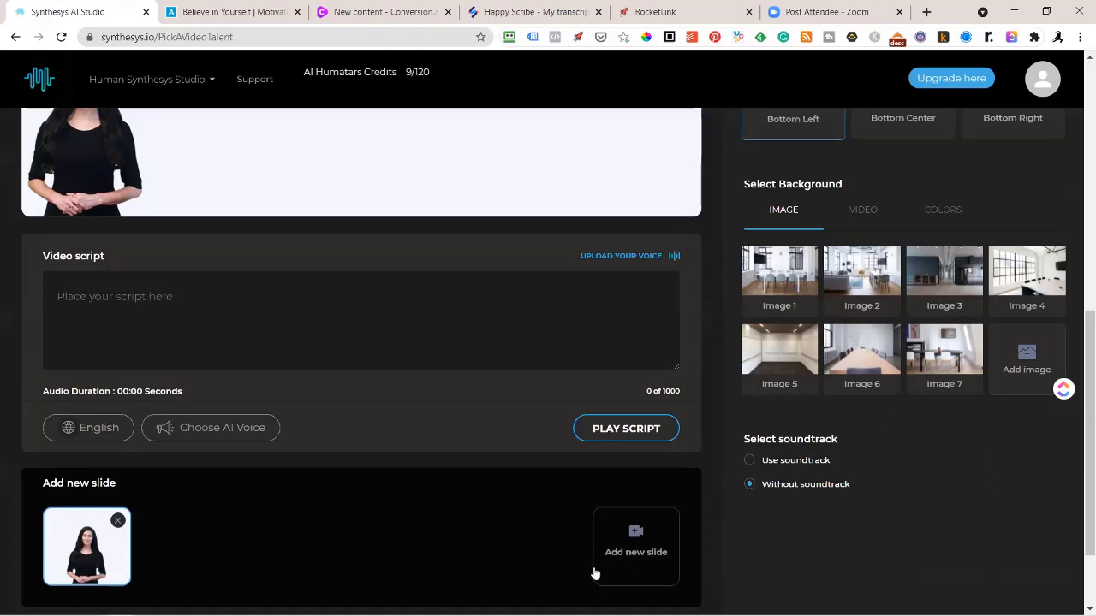
scroll(646, 560, "down", 3)
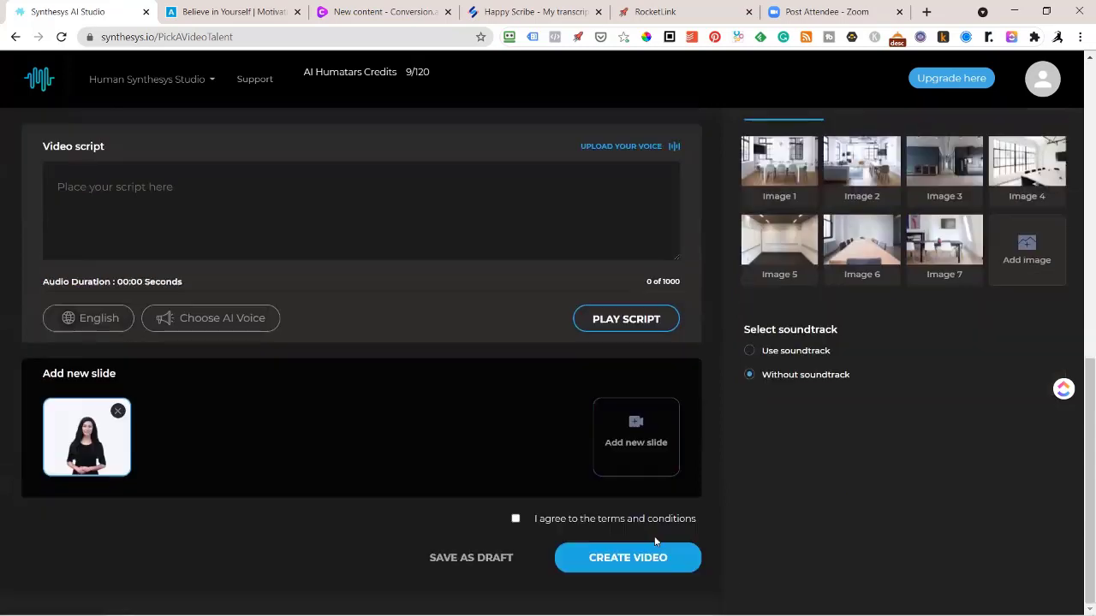
Step: Look over the options for the finished "Imagine life as a game" video in the video list and open the Believe in Yourself story page
scroll(762, 566, "up", 4)
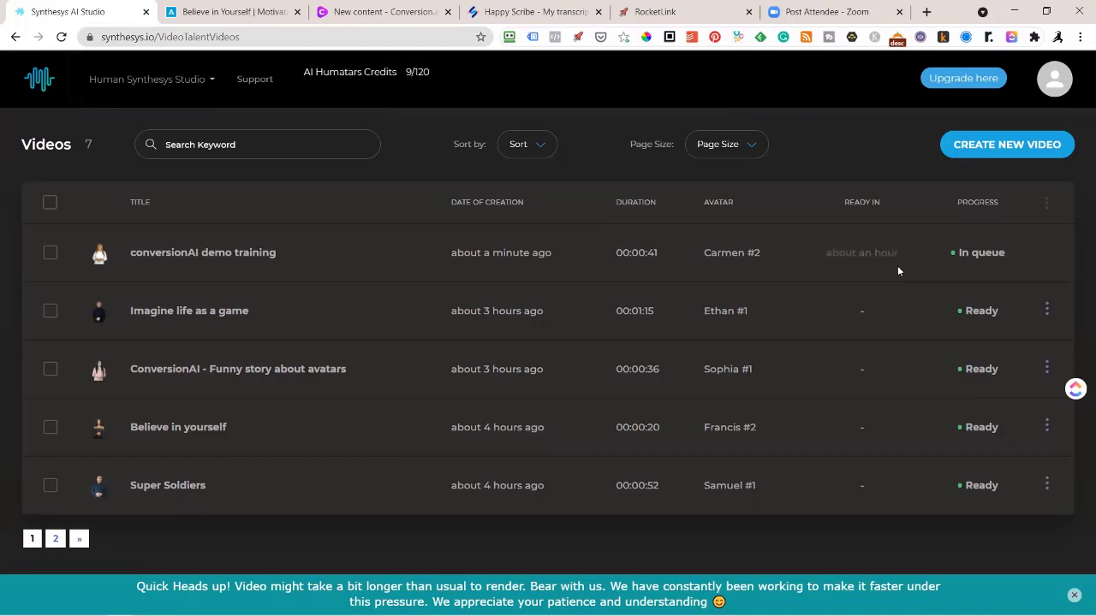
left_click(1047, 311)
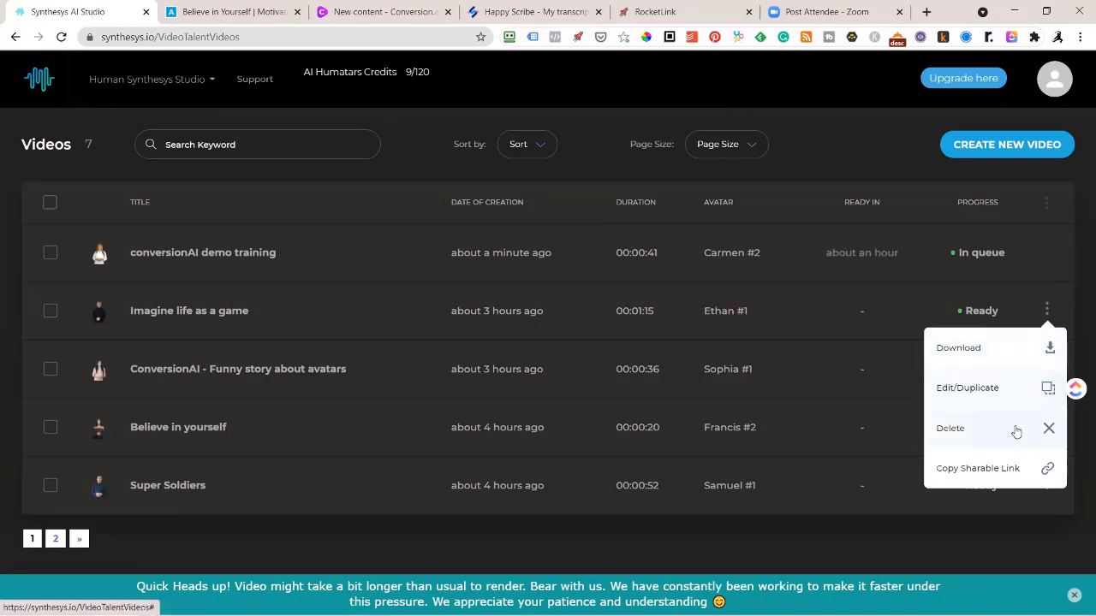
left_click(958, 487)
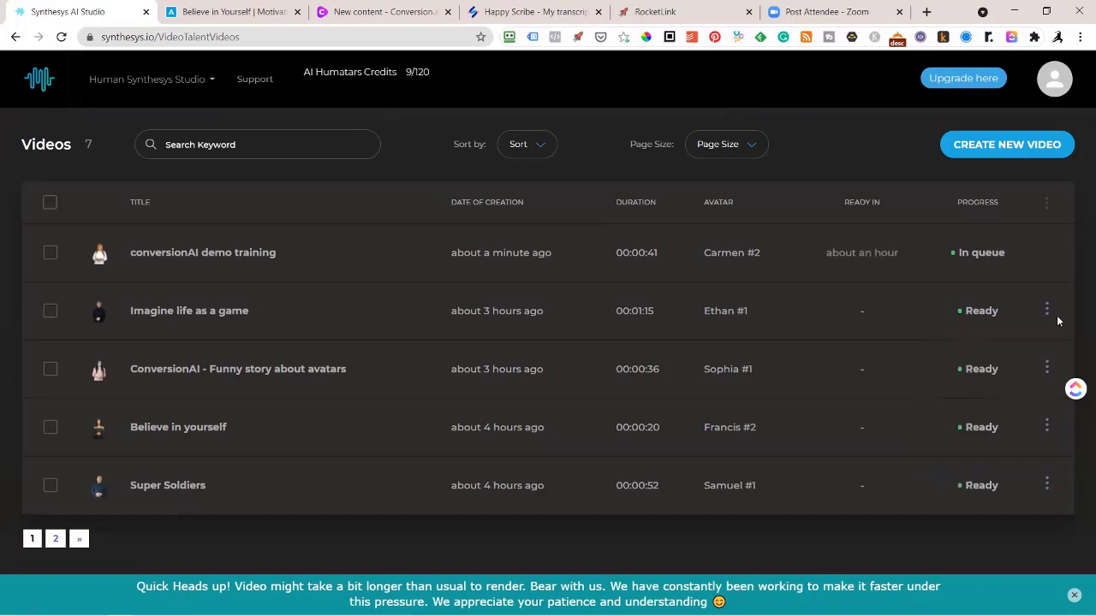
left_click(231, 11)
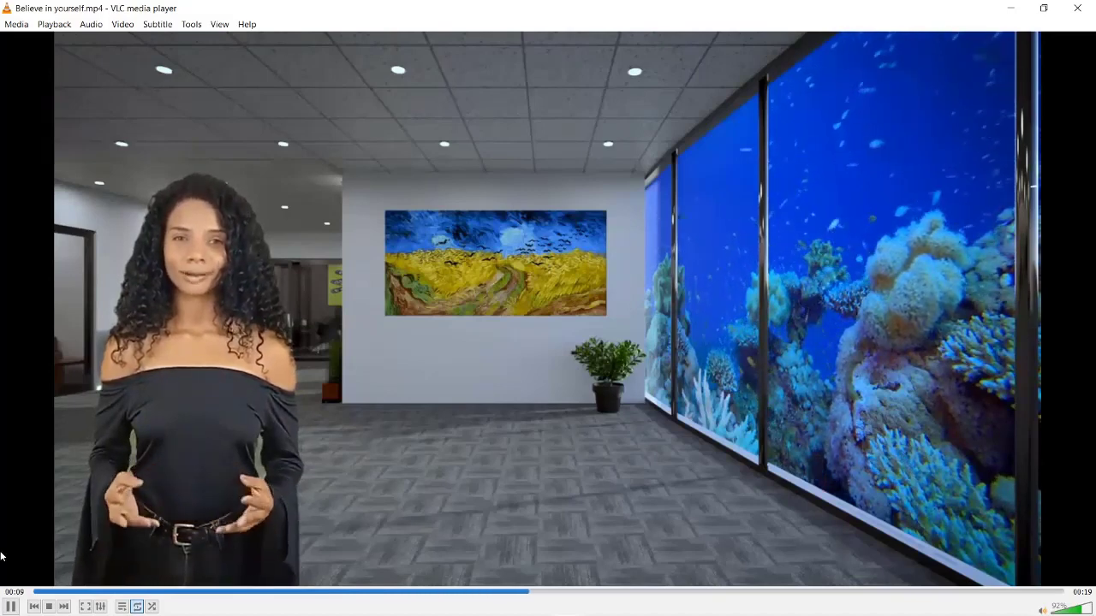
Step: Pause Believe in yourself.mp4 in VLC, switch to its transcription in Happy Scribe, and preview the opening subtitles
key("space")
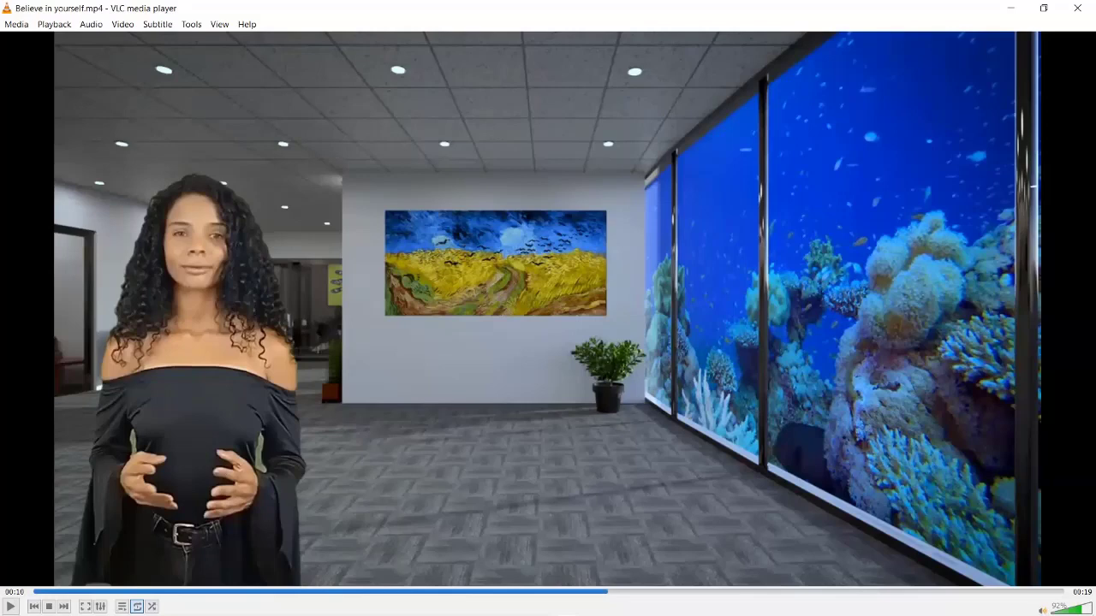
key("alt+Tab")
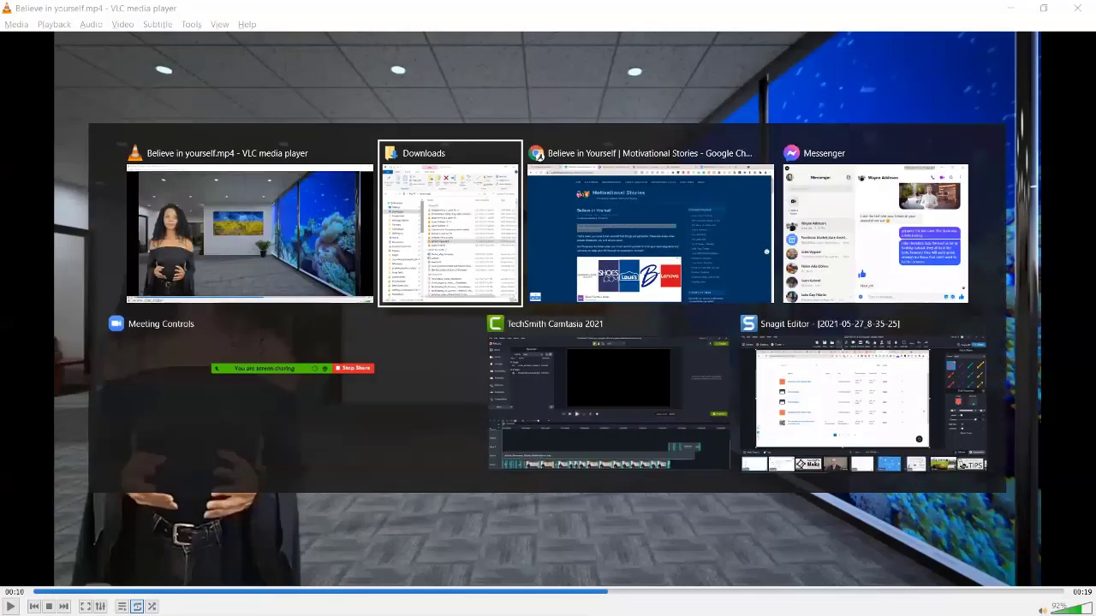
key("alt+Tab")
left_click(632, 438)
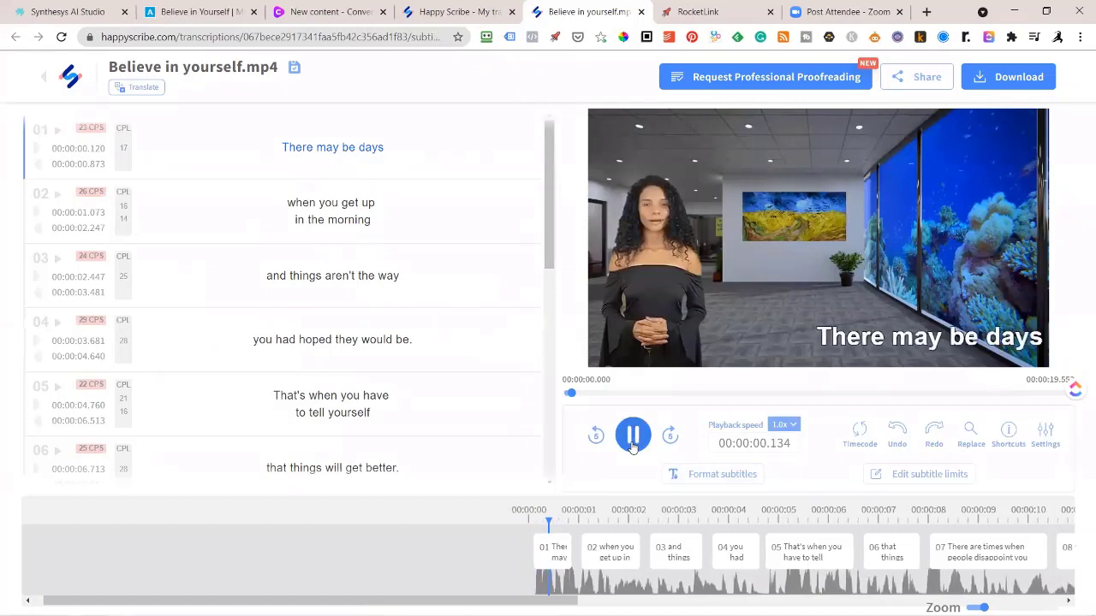
left_click(632, 437)
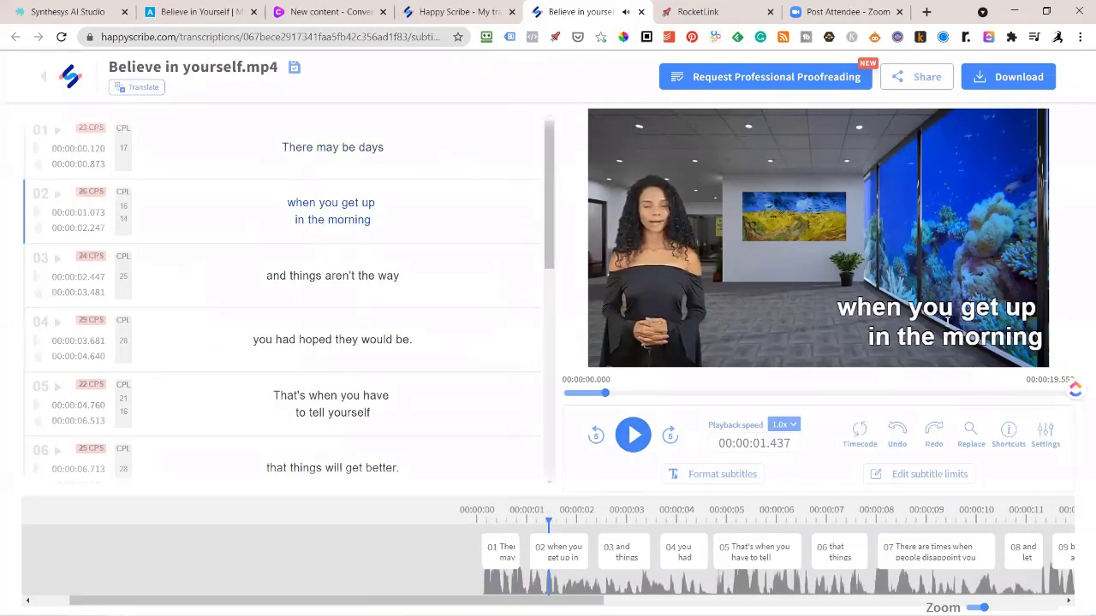
Step: Try moving the subtitles up and down and aligning them left and centre, and save them with right alignment
left_click(739, 480)
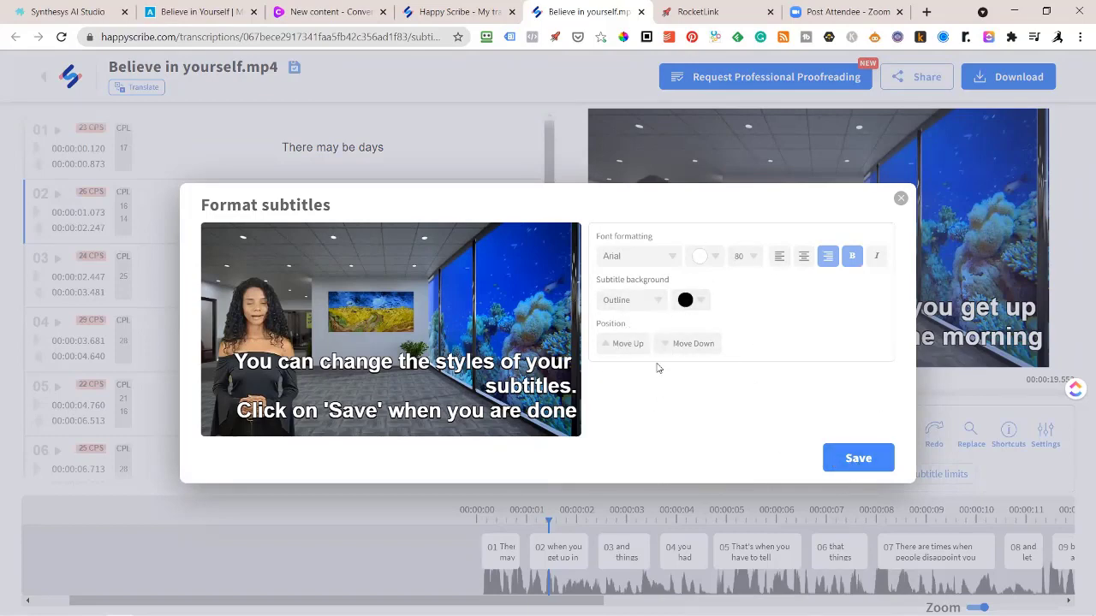
left_click(624, 345)
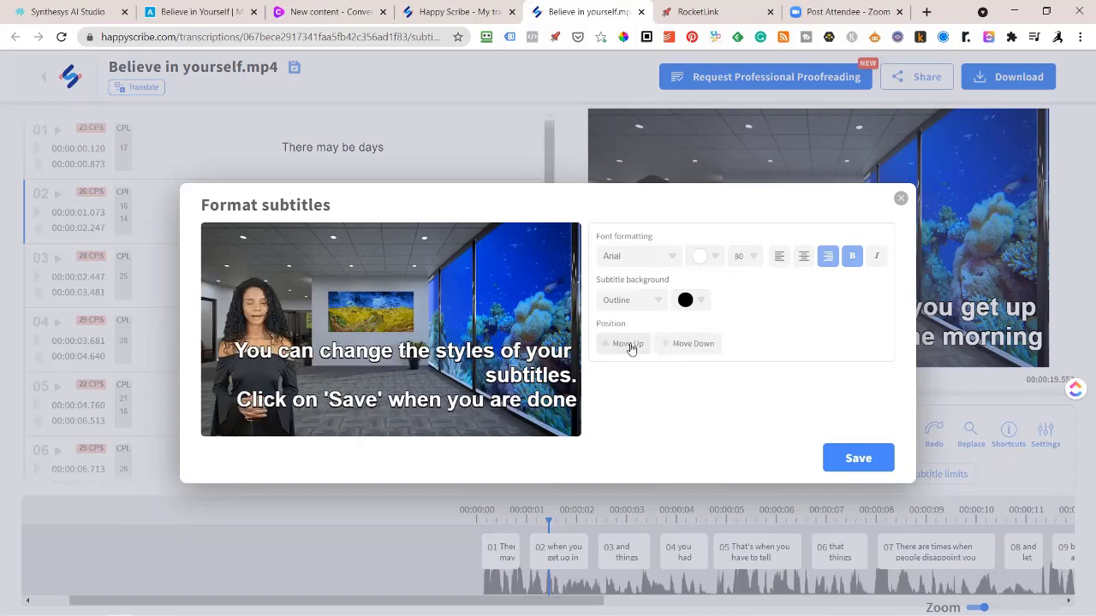
left_click(674, 347)
left_click(780, 258)
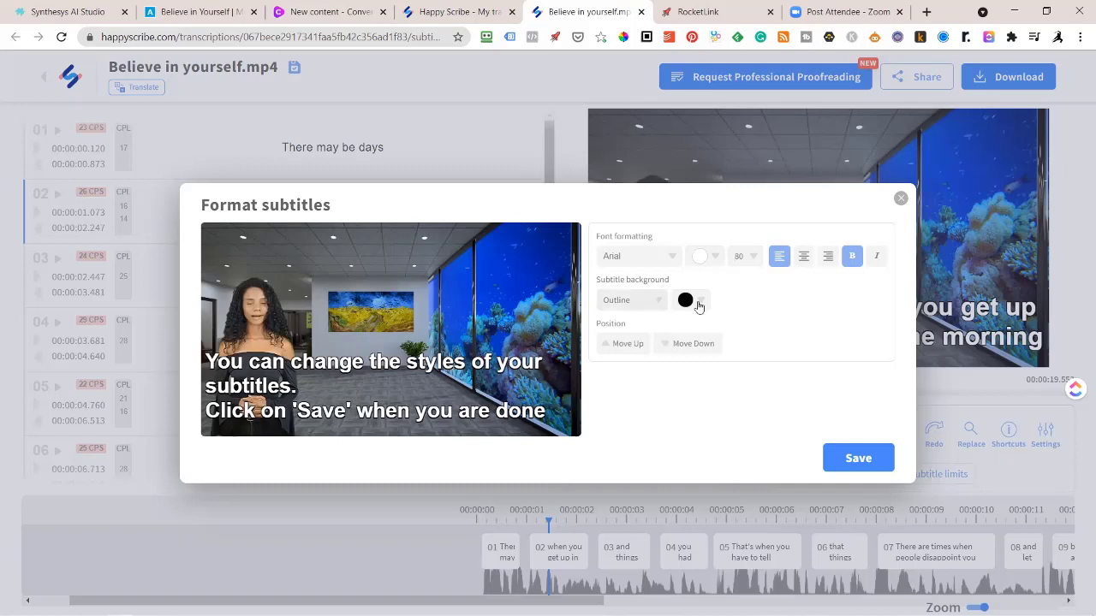
left_click(807, 258)
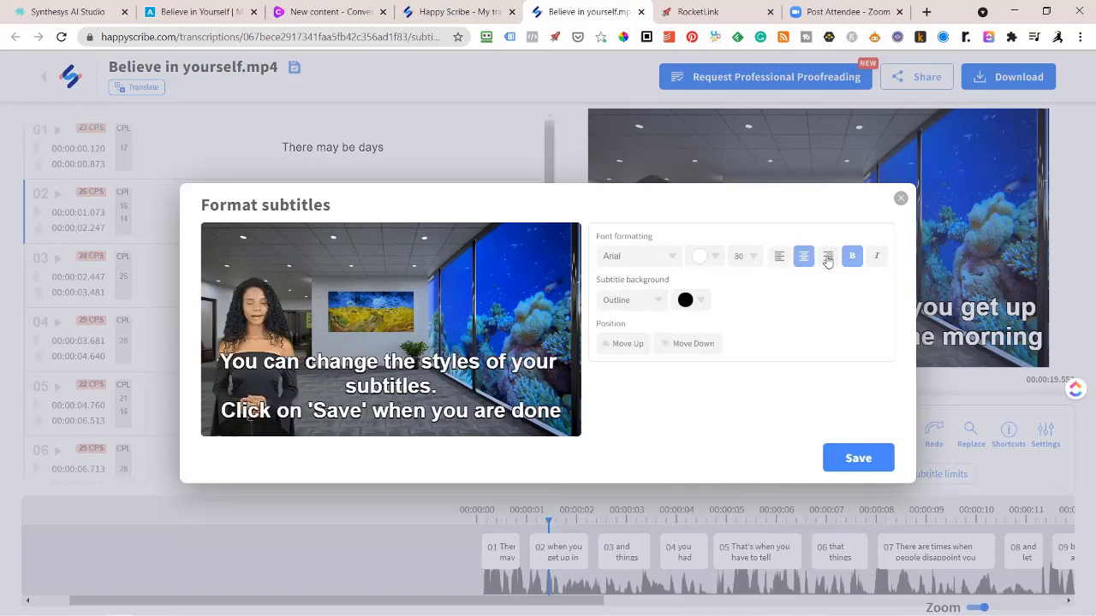
left_click(825, 258)
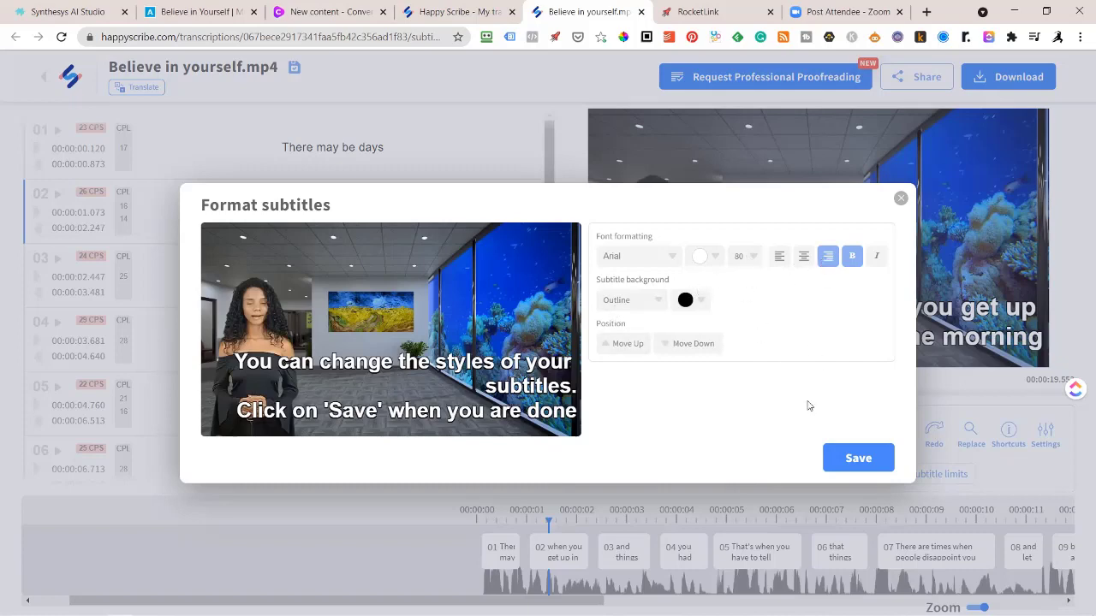
left_click(837, 460)
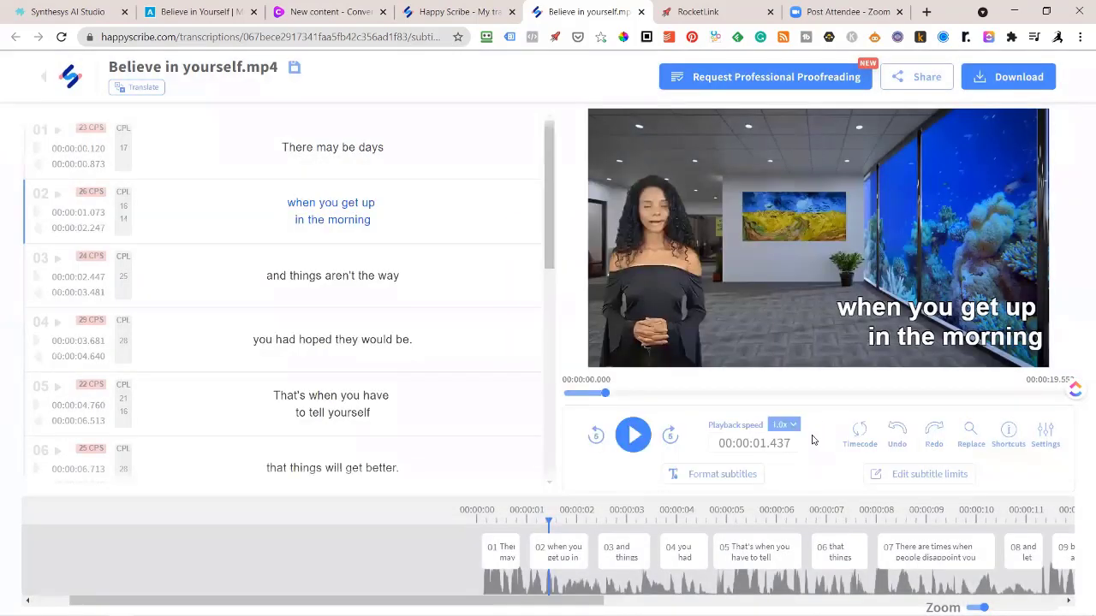
Step: Limit the subtitles to 36 characters per line, reprocess them and preview the opening seconds
left_click(926, 473)
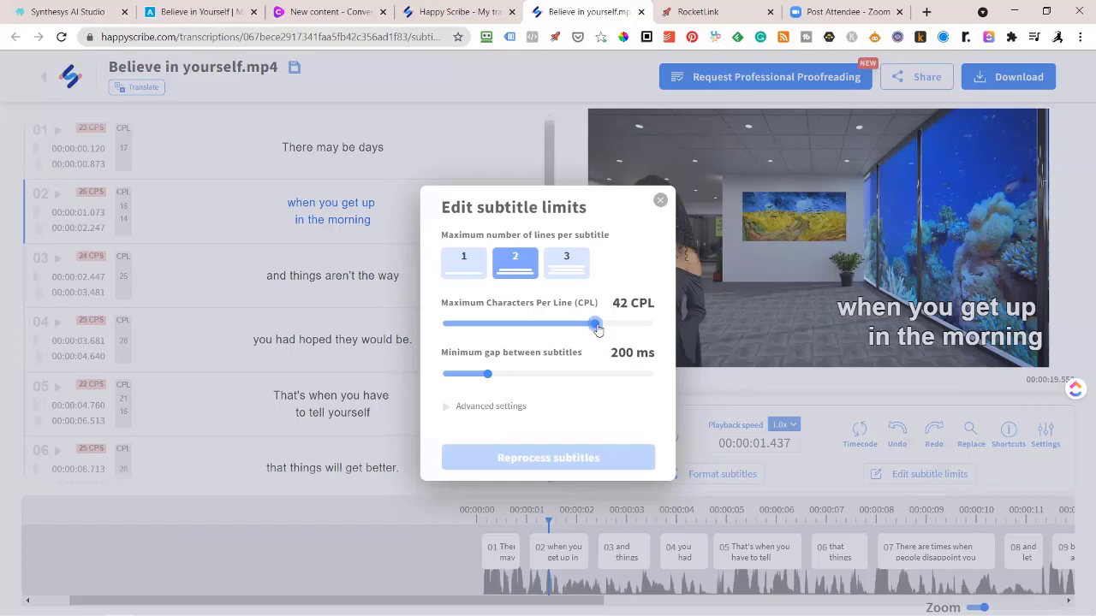
left_click_drag(597, 330, 558, 327)
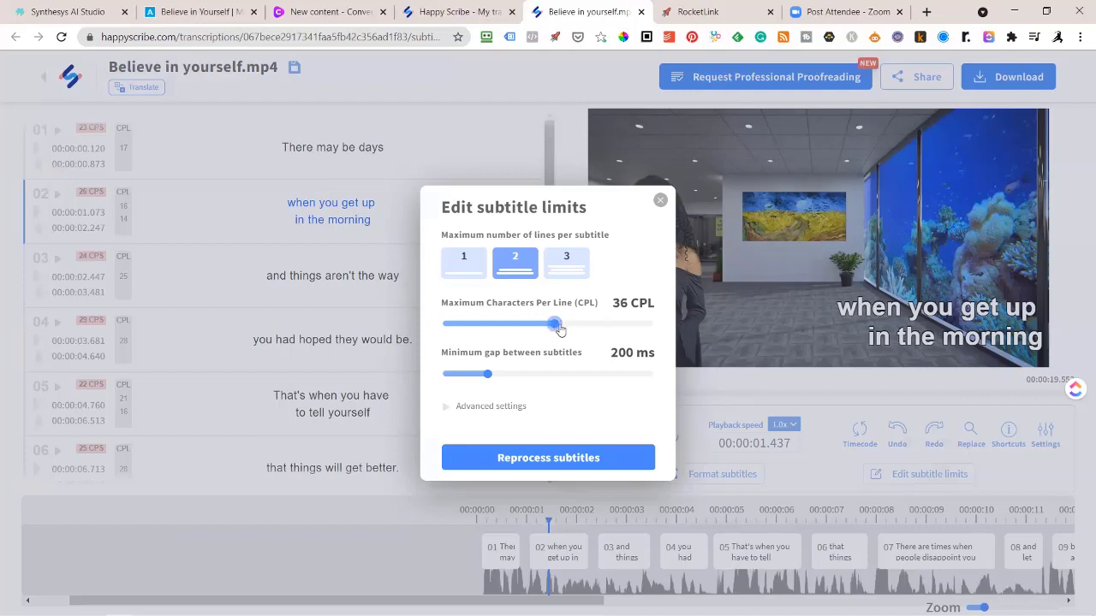
left_click(449, 410)
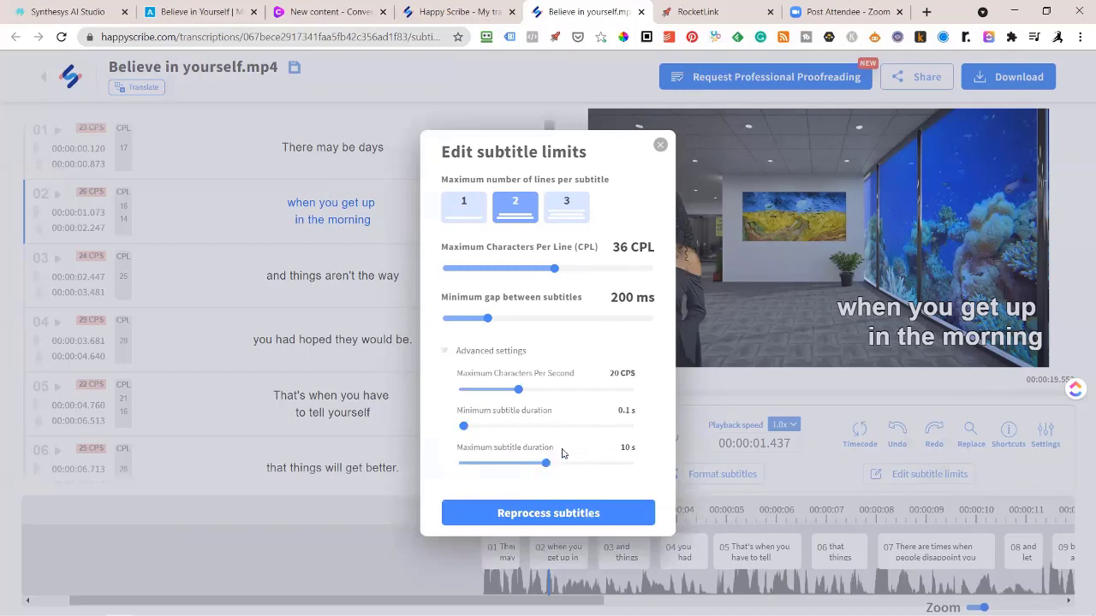
left_click(537, 513)
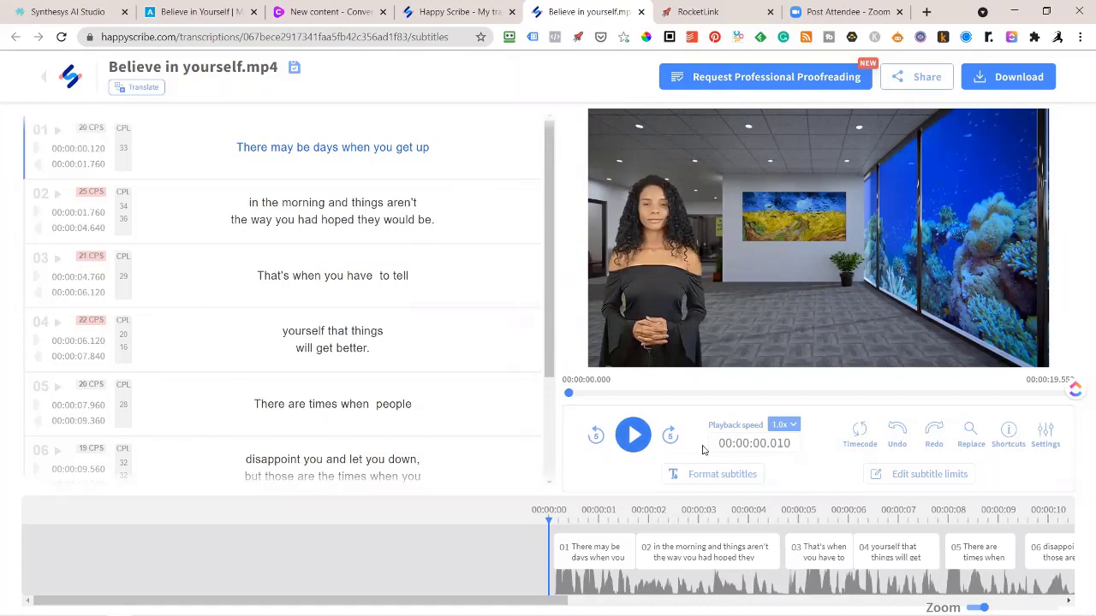
left_click(632, 437)
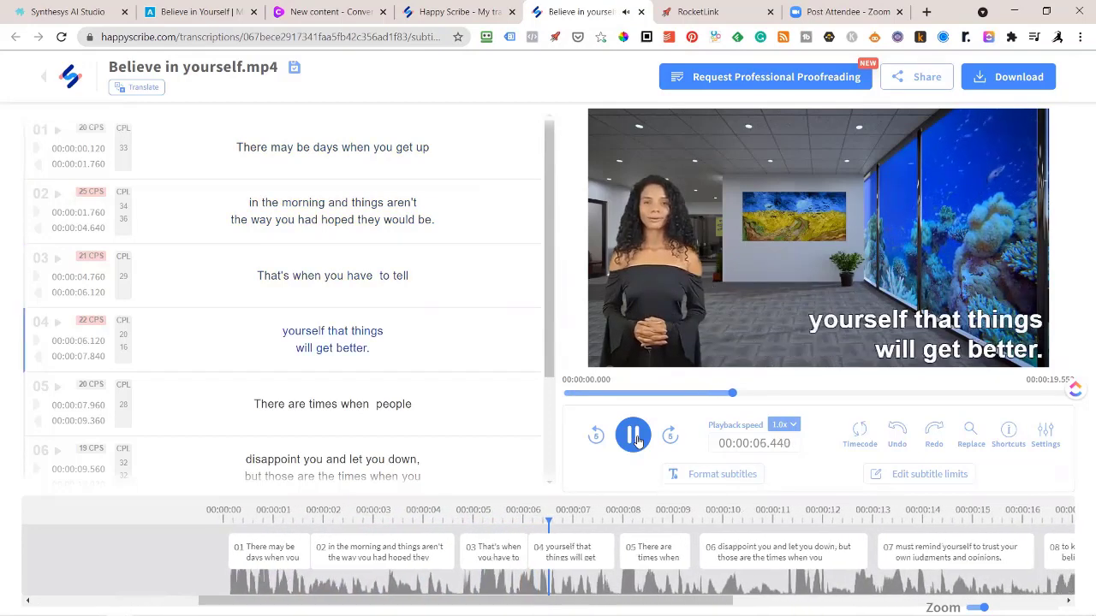
left_click(634, 438)
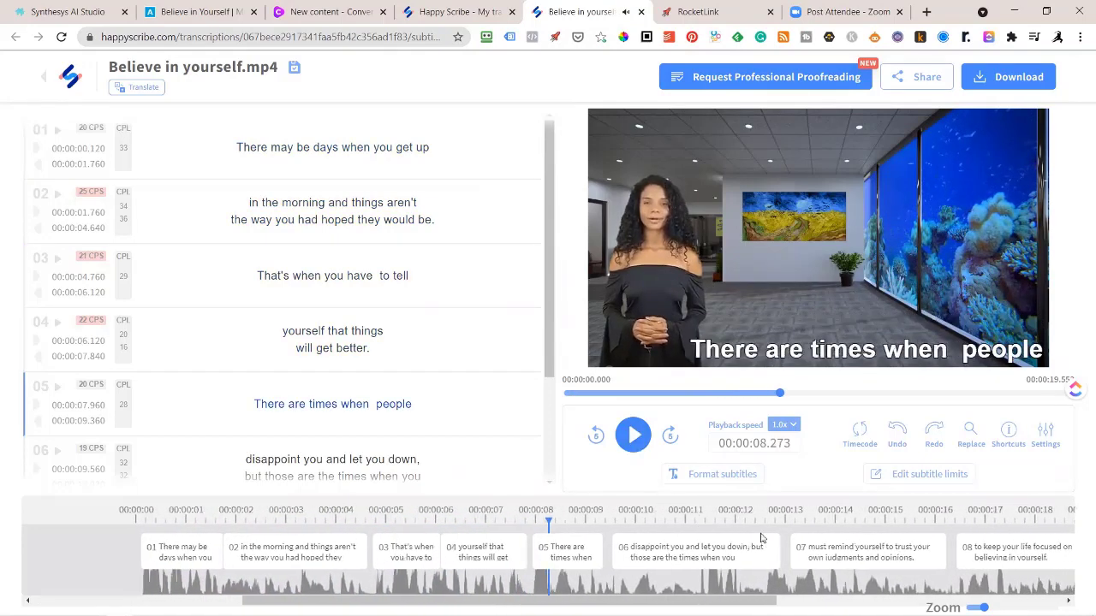
Step: Reduce the subtitle font size to 60 and save the formatting
left_click(732, 475)
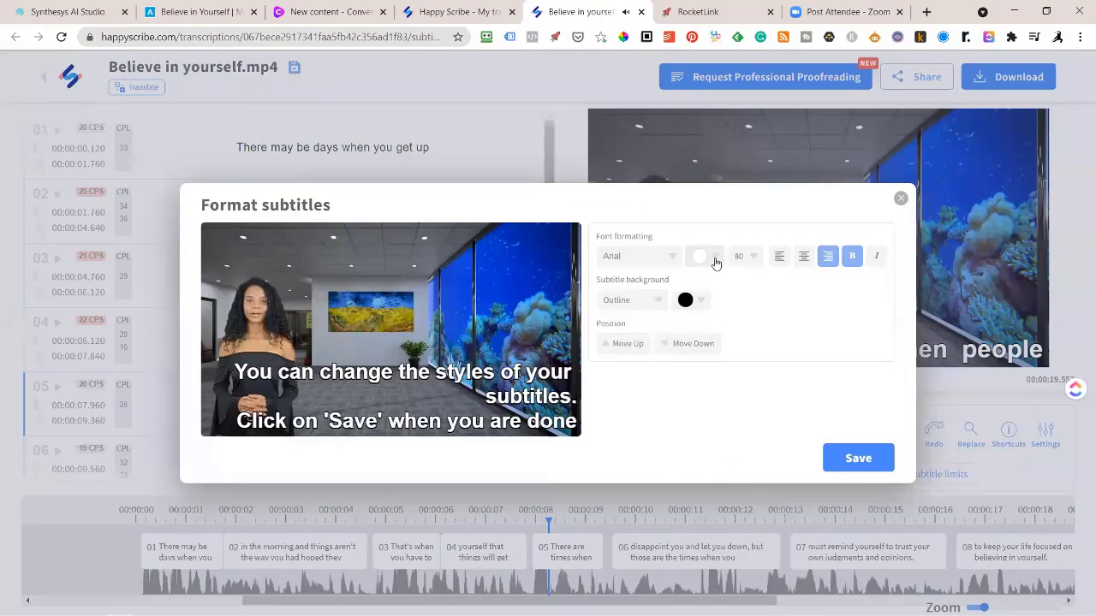
left_click(750, 261)
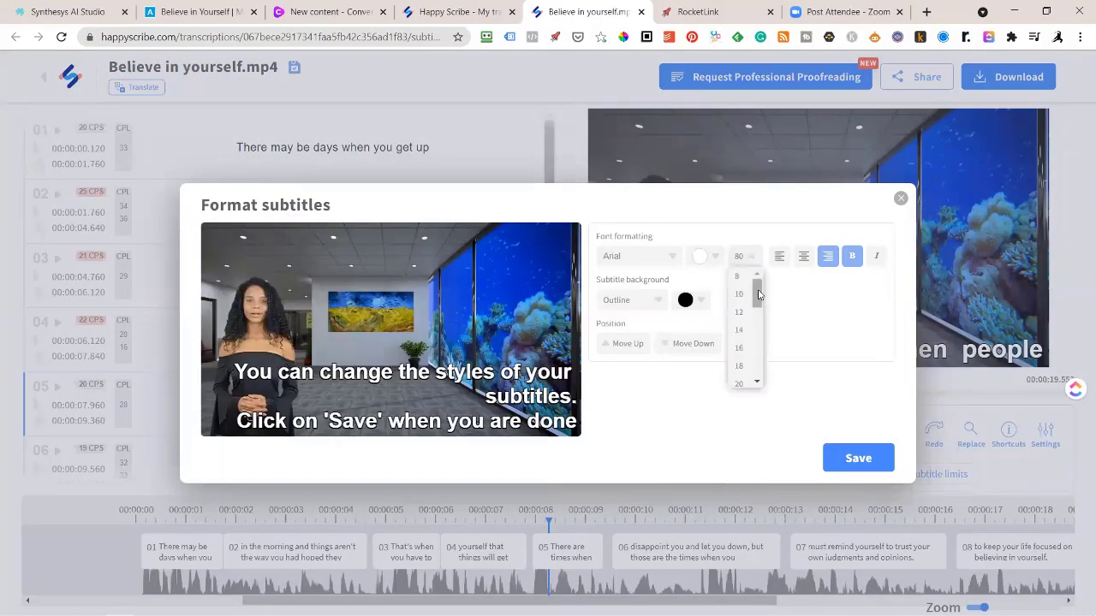
left_click_drag(756, 289, 741, 333)
left_click(739, 322)
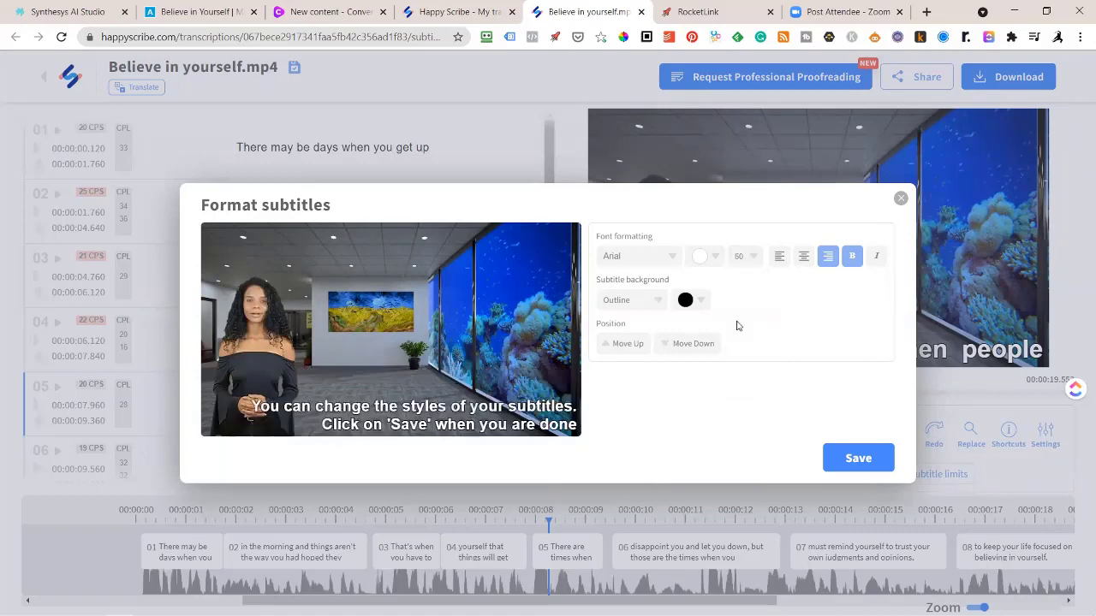
left_click(865, 459)
Step: Set the maximum number of lines per subtitle to 3 and reprocess the subtitles
left_click(923, 476)
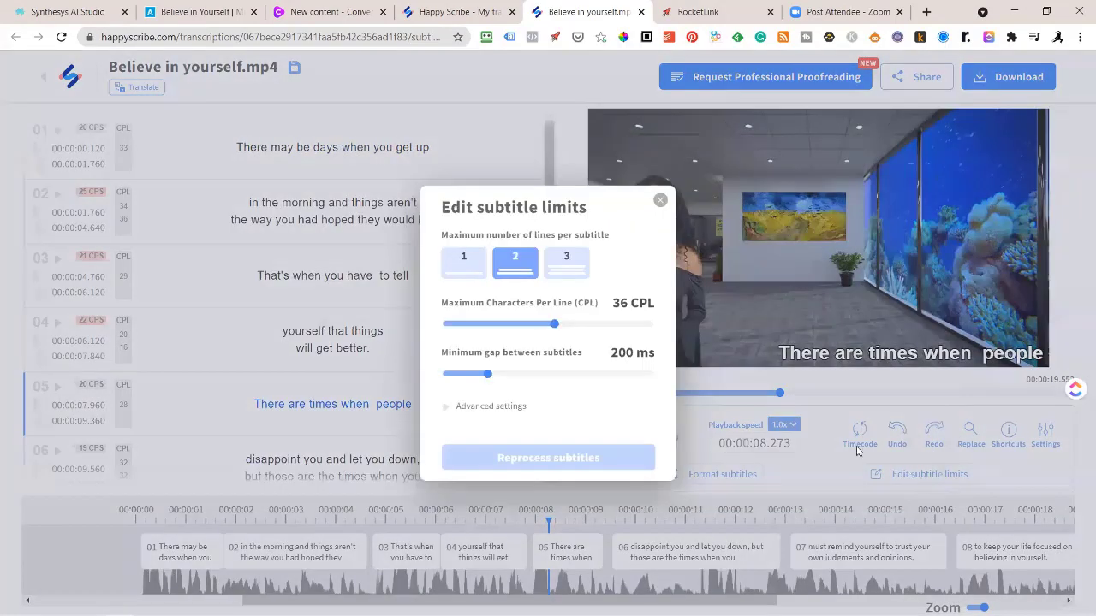
left_click(561, 262)
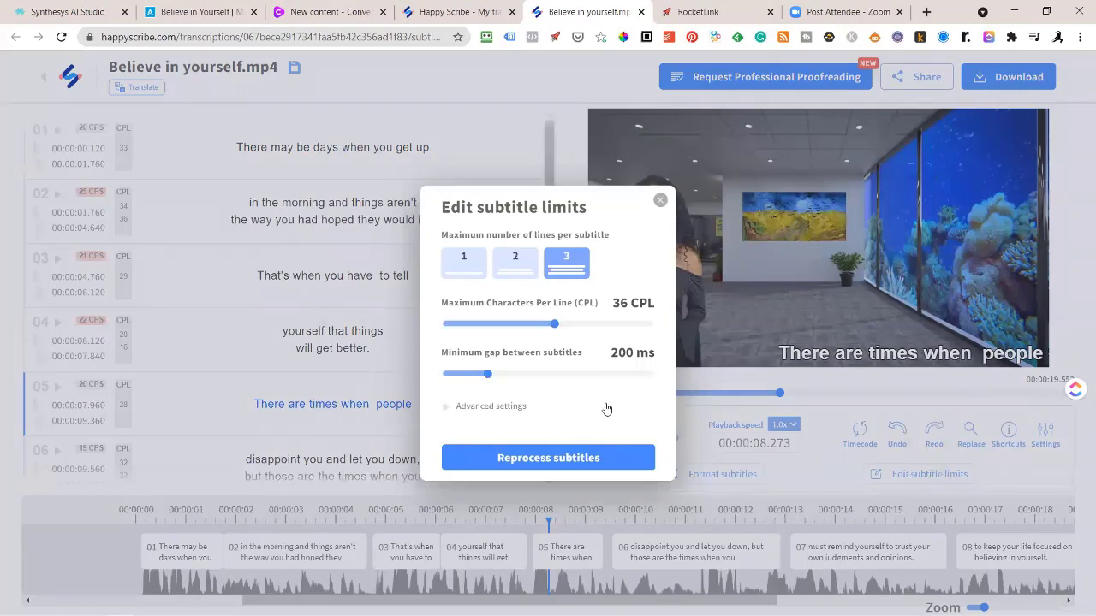
left_click(575, 463)
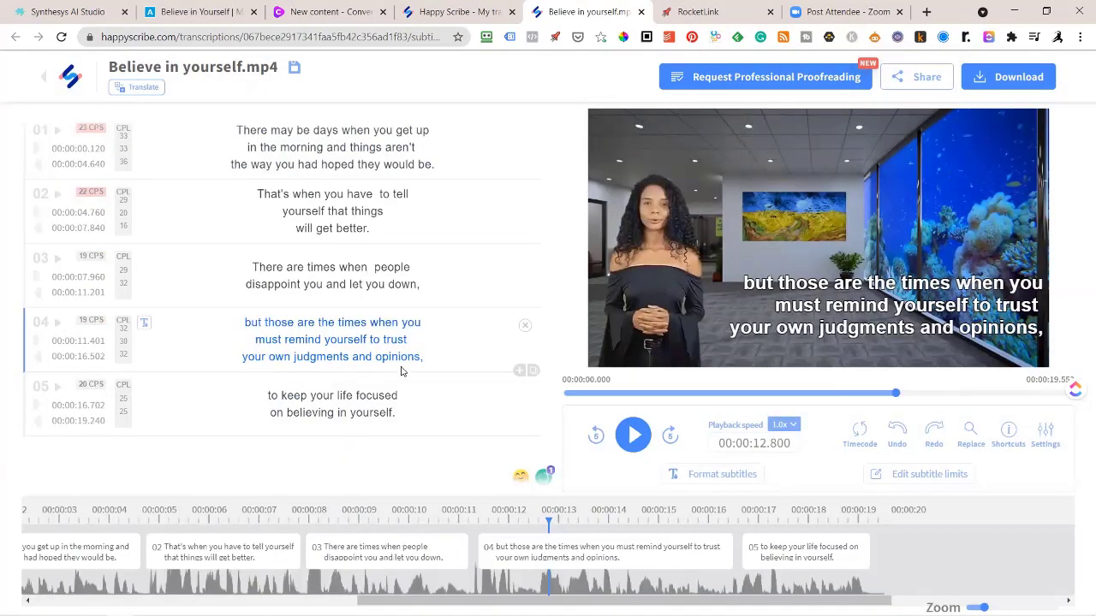
Step: Play the reprocessed video to the end and download it with its subtitles
left_click(635, 436)
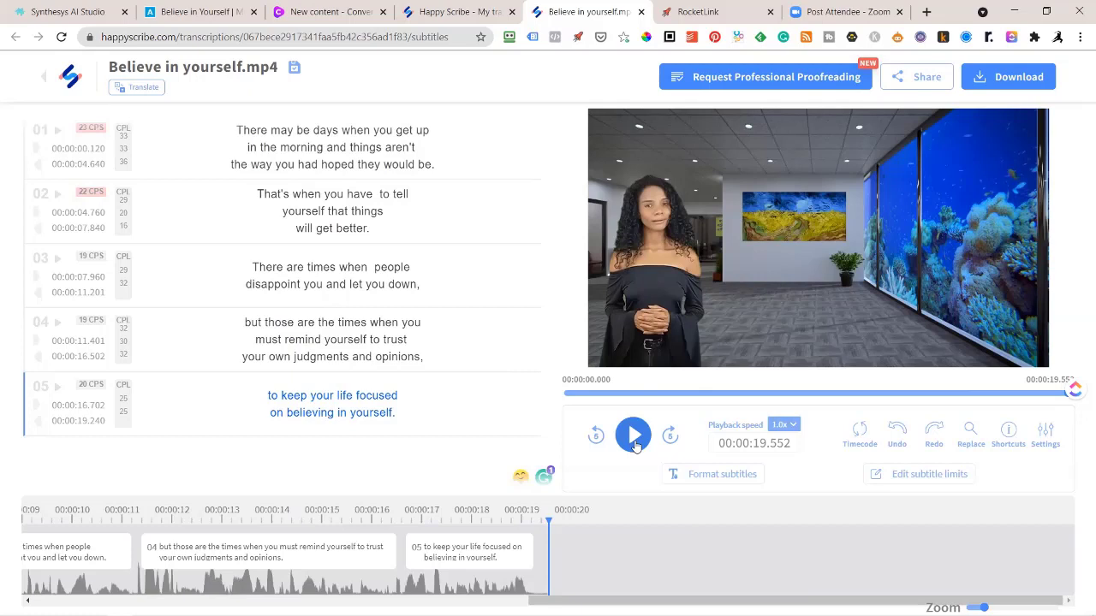
left_click(987, 75)
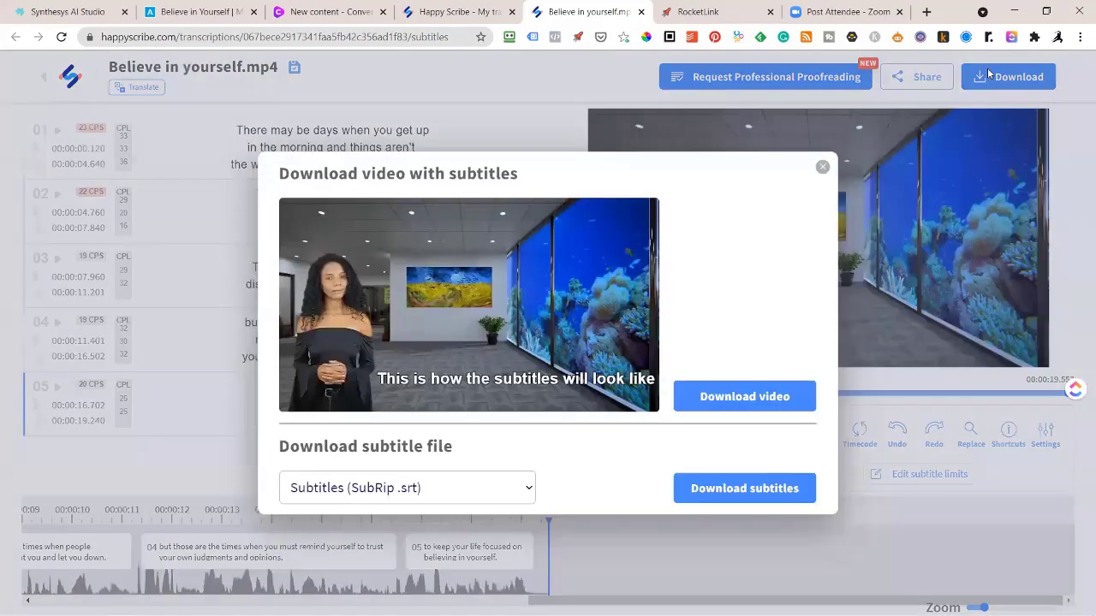
left_click(748, 413)
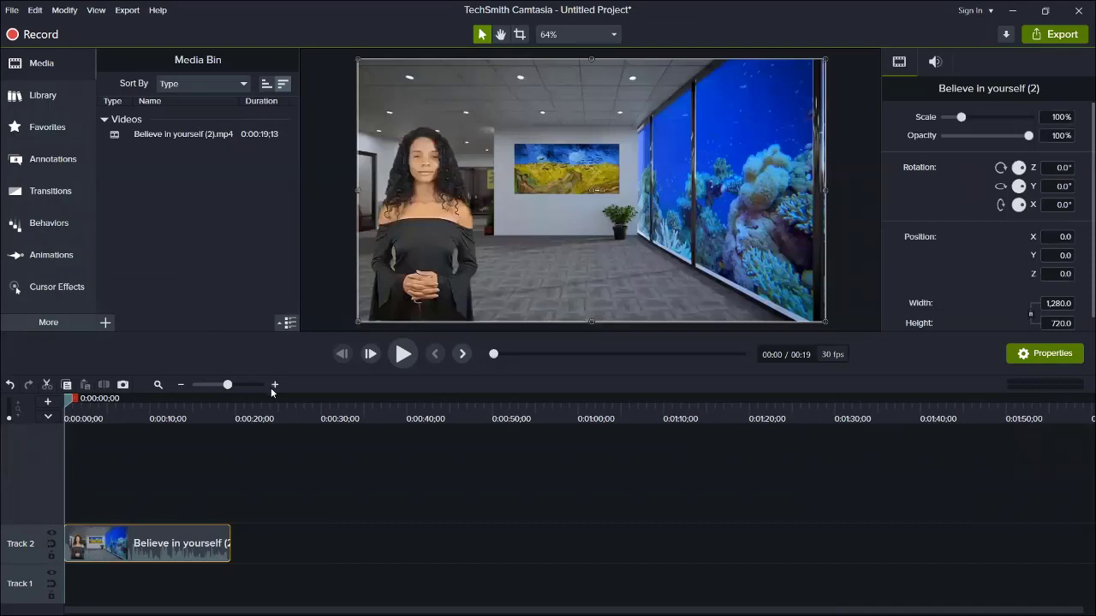
Step: In Camtasia, add a Fade through black transition to the start of the Believe in yourself (2) clip on Track 2 and preview it
left_click(274, 387)
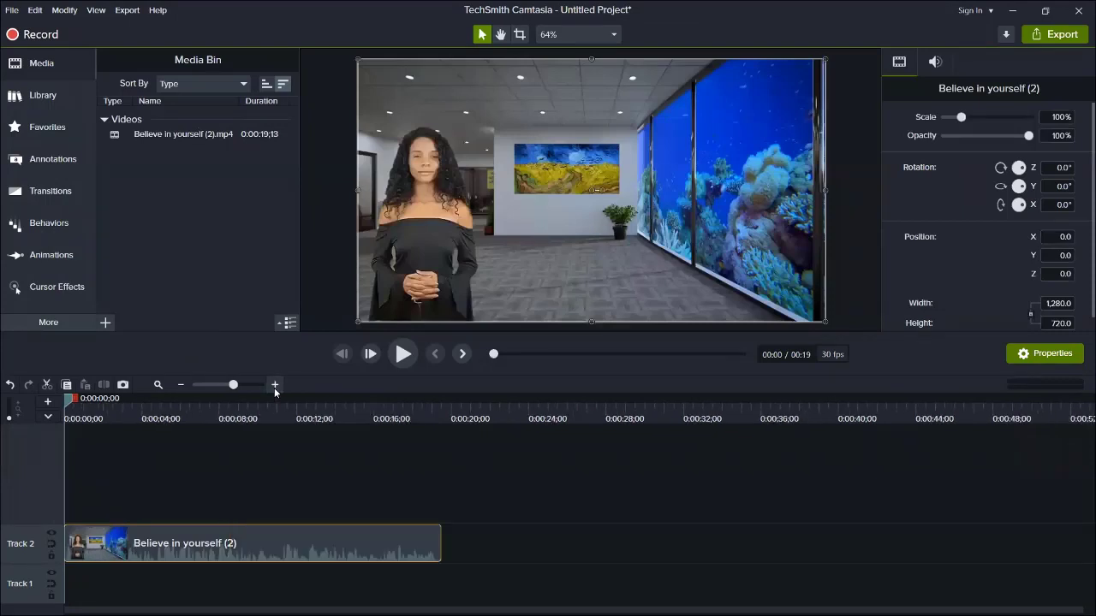
left_click(275, 387)
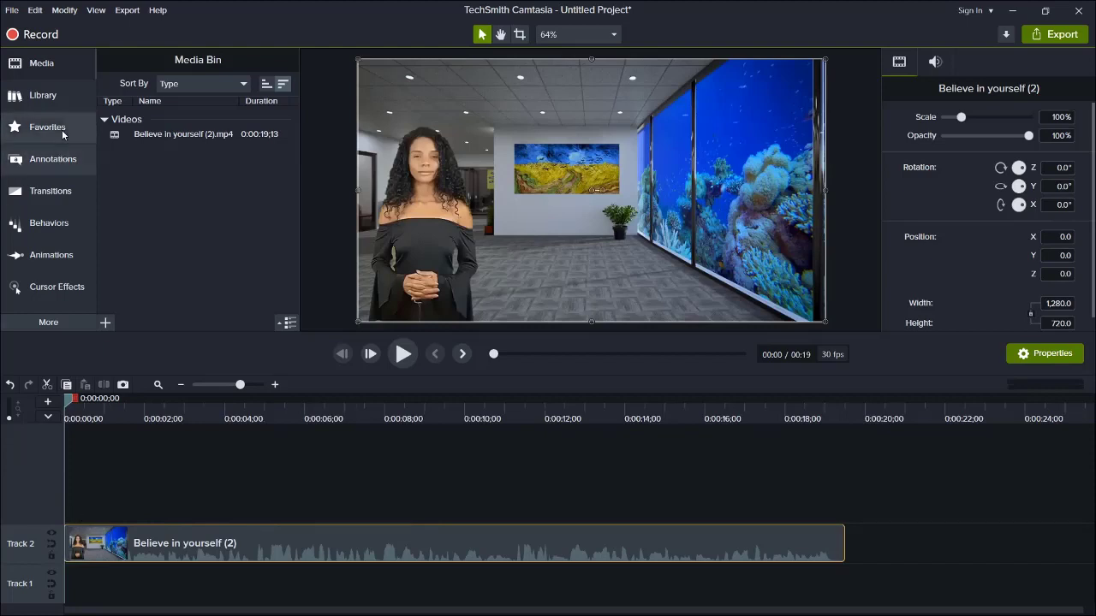
left_click(46, 194)
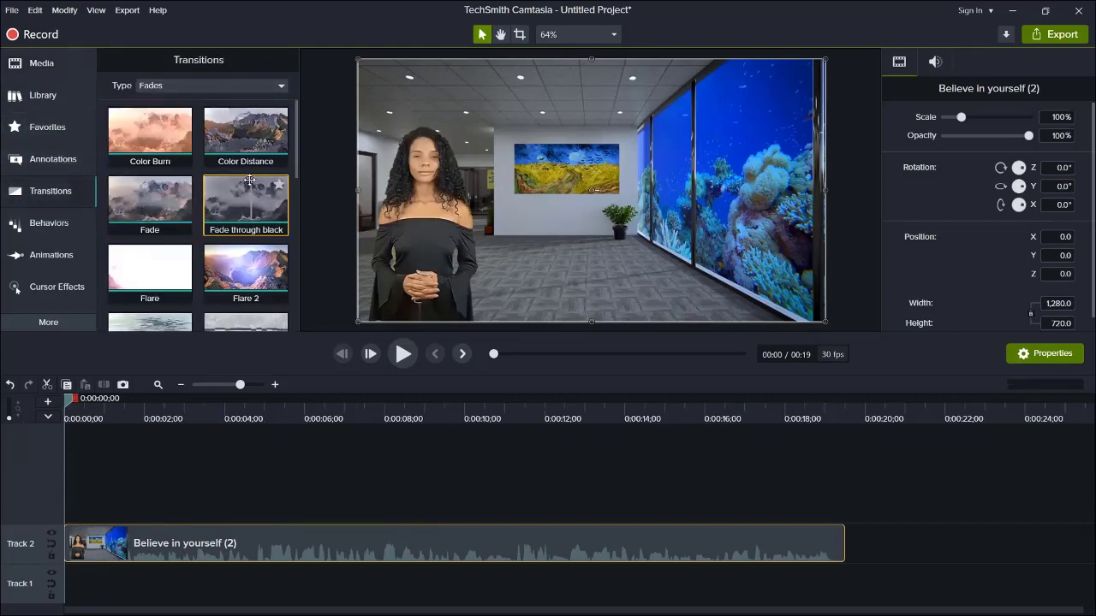
left_click_drag(224, 189, 74, 560)
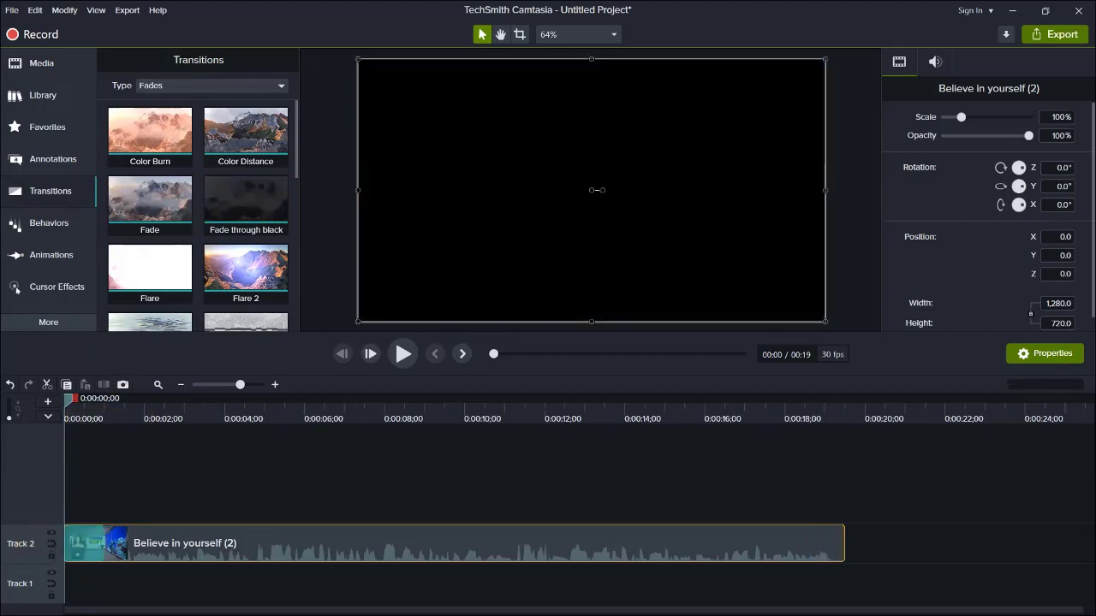
key("space")
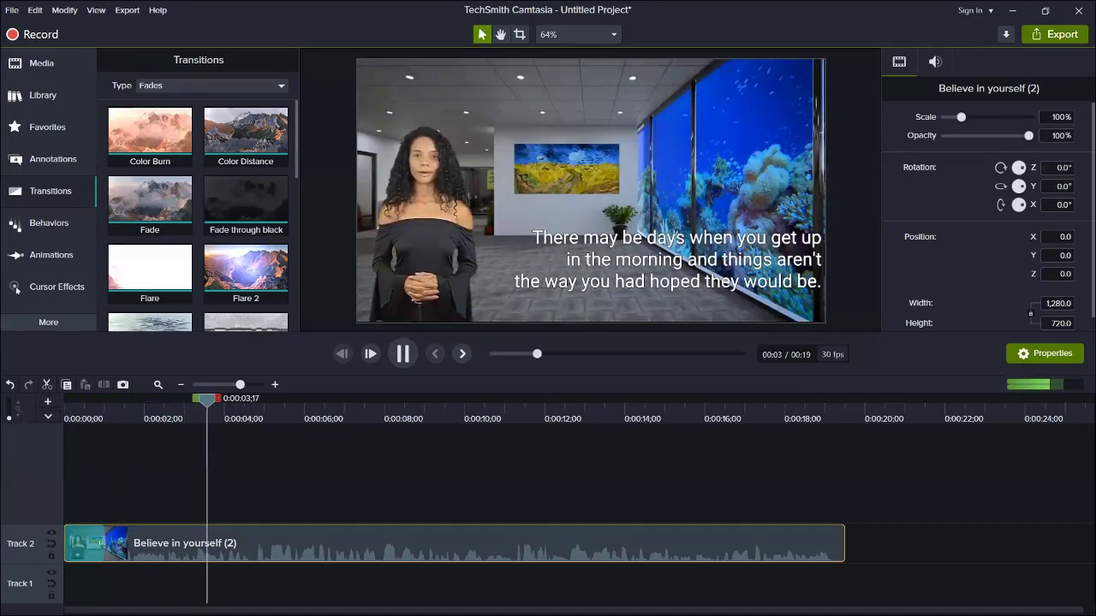
key("space")
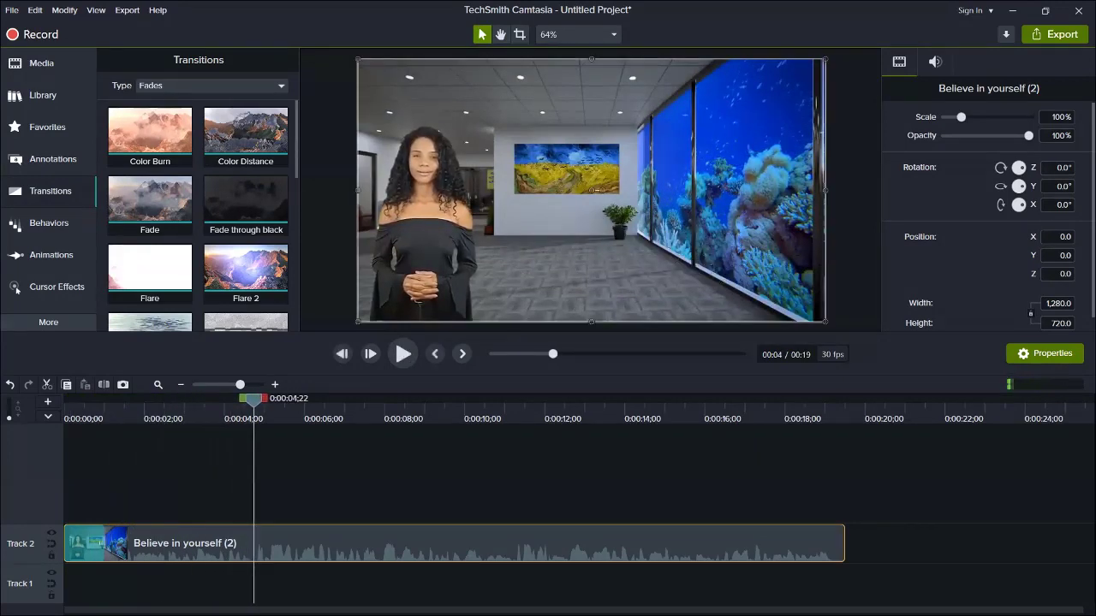
Step: Split the Believe in yourself (2) clip on Track 2 at 0:00:04;22 and again at 0:00:07;28
key("s")
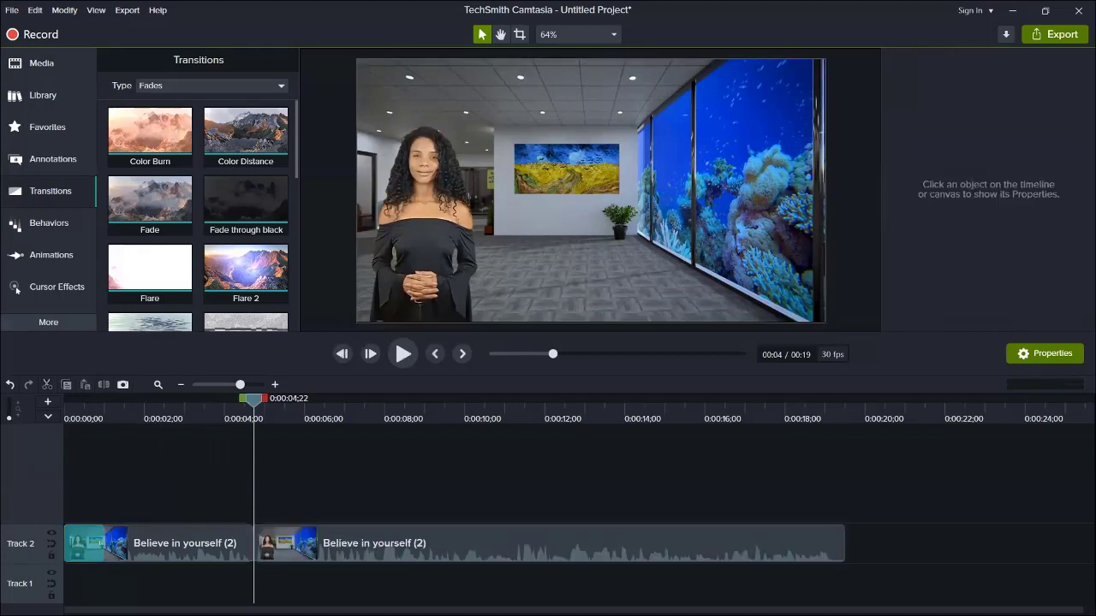
key("space")
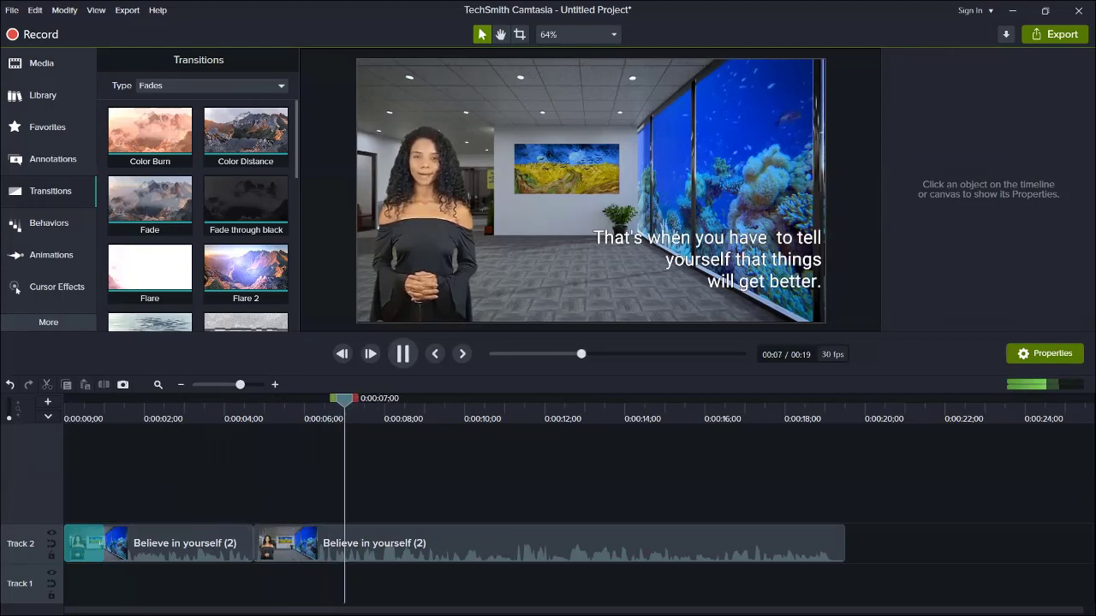
key("space")
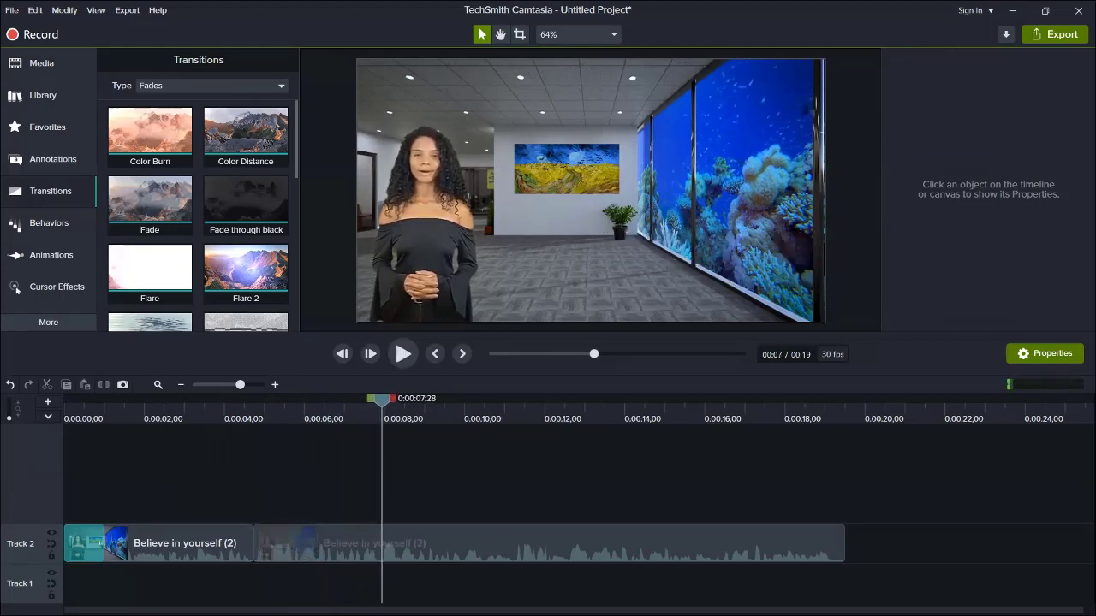
left_click(313, 537)
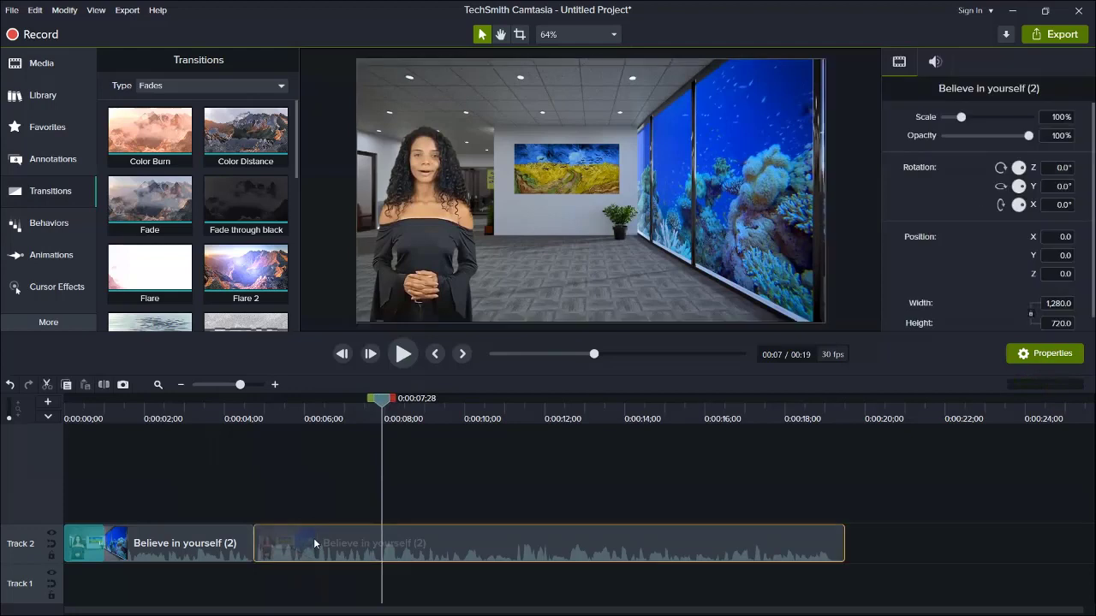
key("s")
Step: Play on to find the next caption gap and split the last Track 2 clip at 0:00:11;06
key("space")
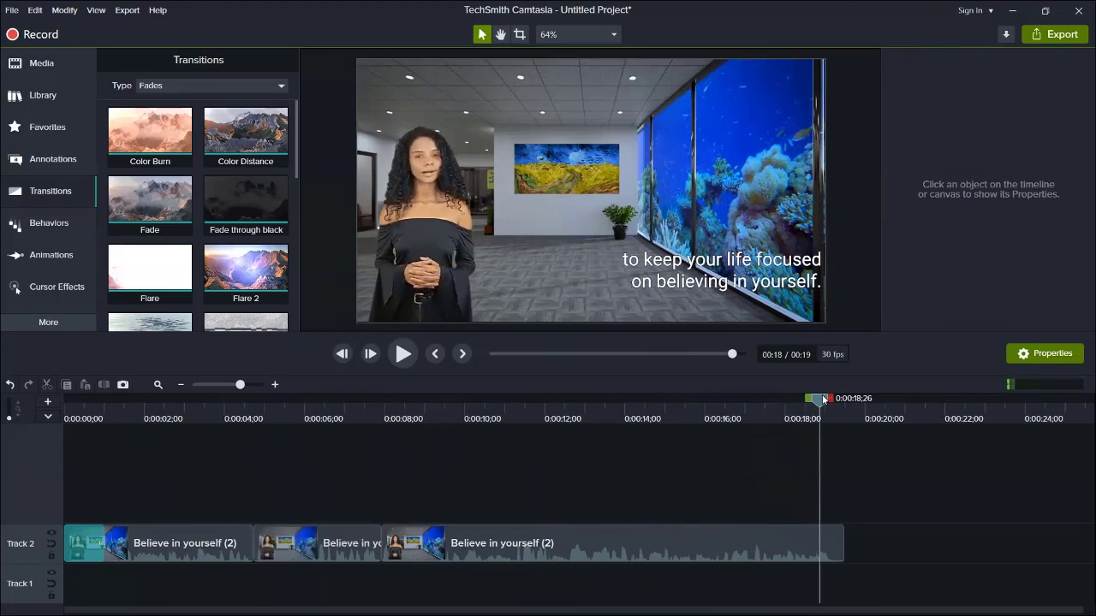
left_click_drag(819, 399, 511, 423)
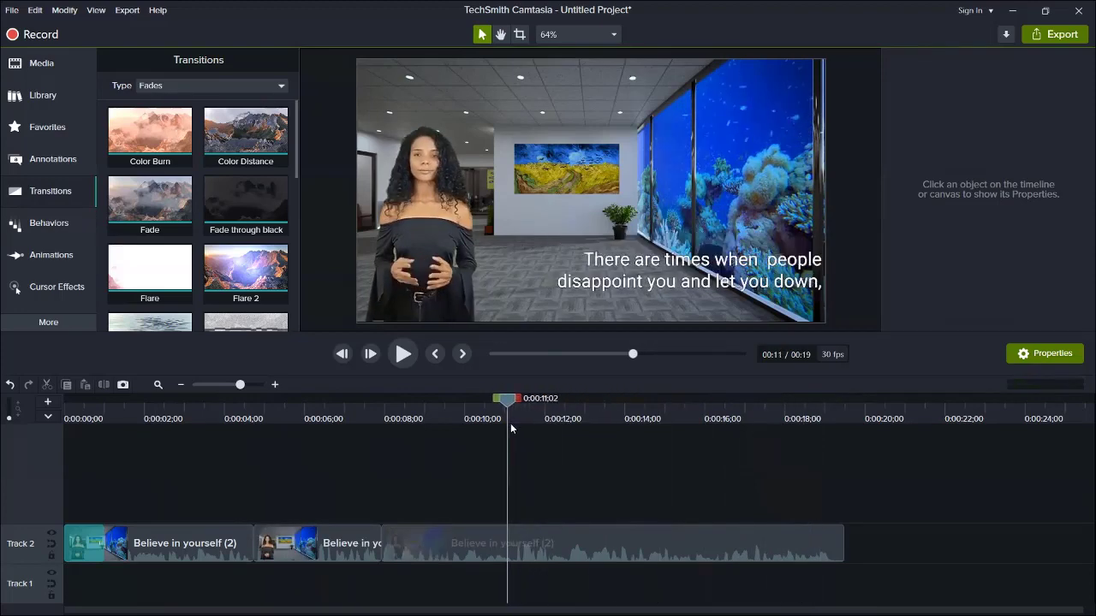
key("space")
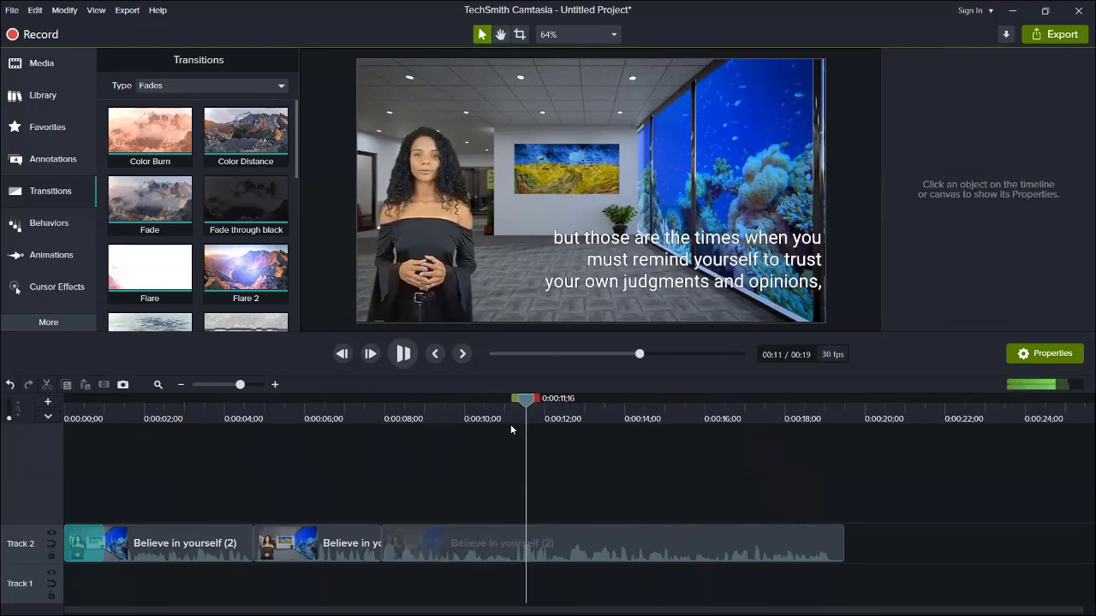
key("space")
left_click_drag(515, 393, 512, 417)
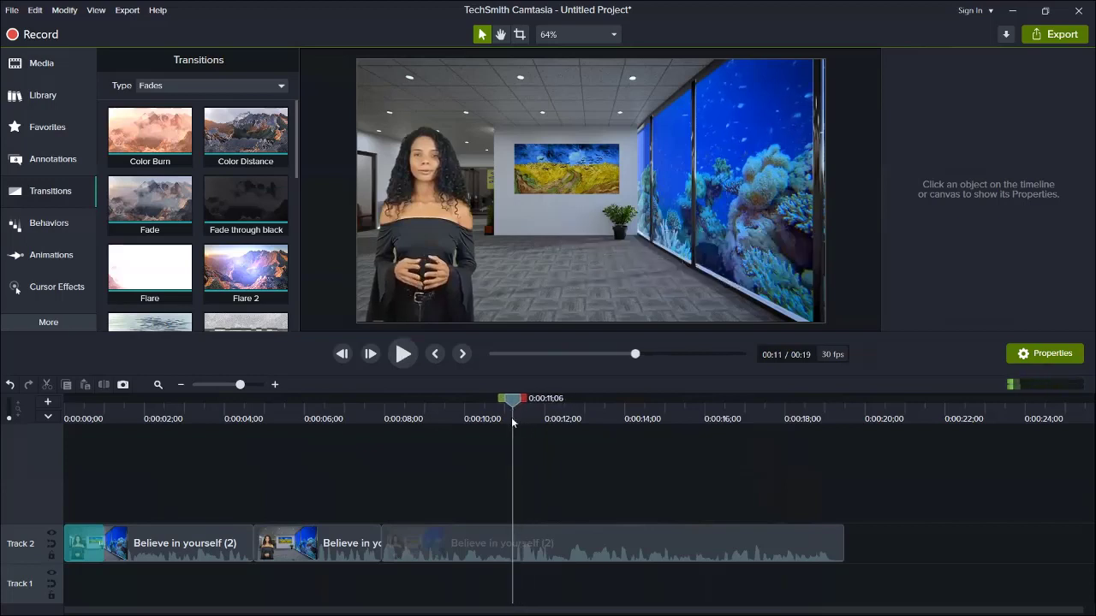
left_click(505, 544)
left_click_drag(506, 551, 508, 548)
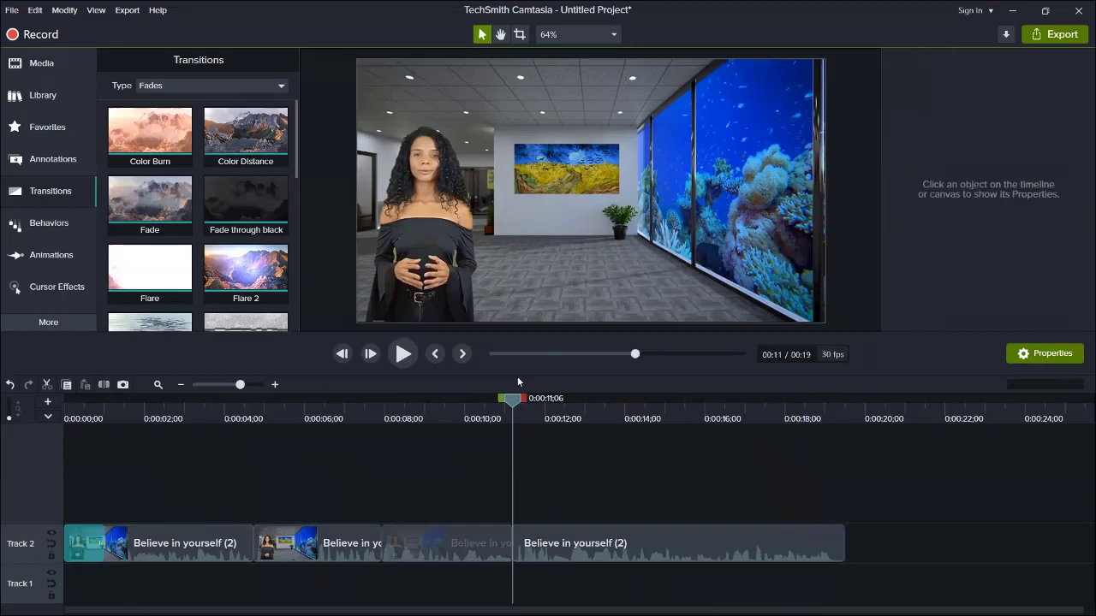
Step: Split the last Believe in yourself (2) segment at 0:00:16;18
left_click(726, 414)
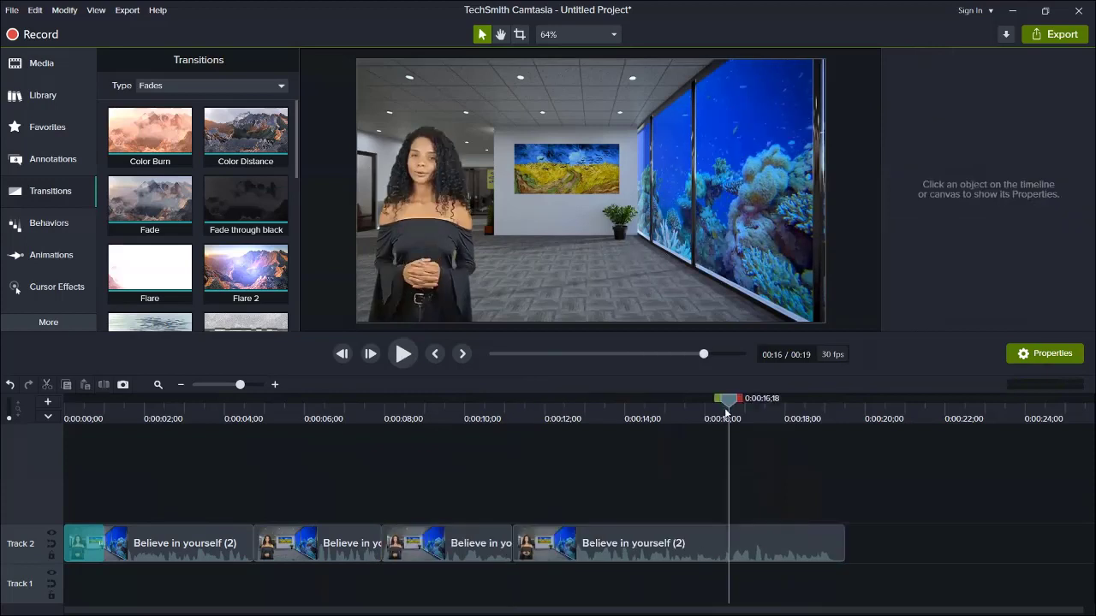
left_click(709, 539)
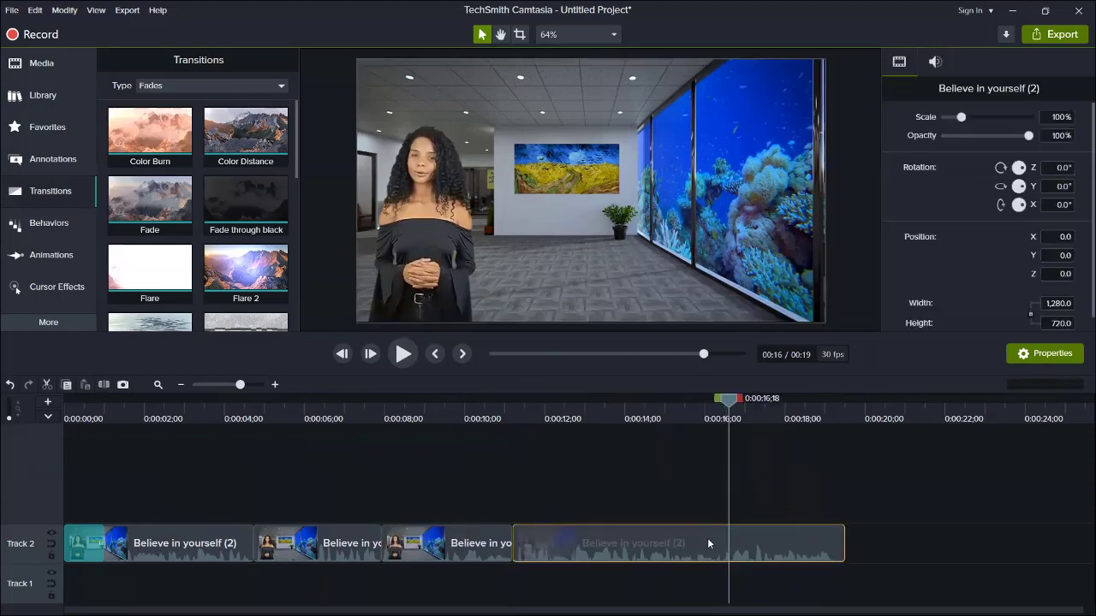
key("s")
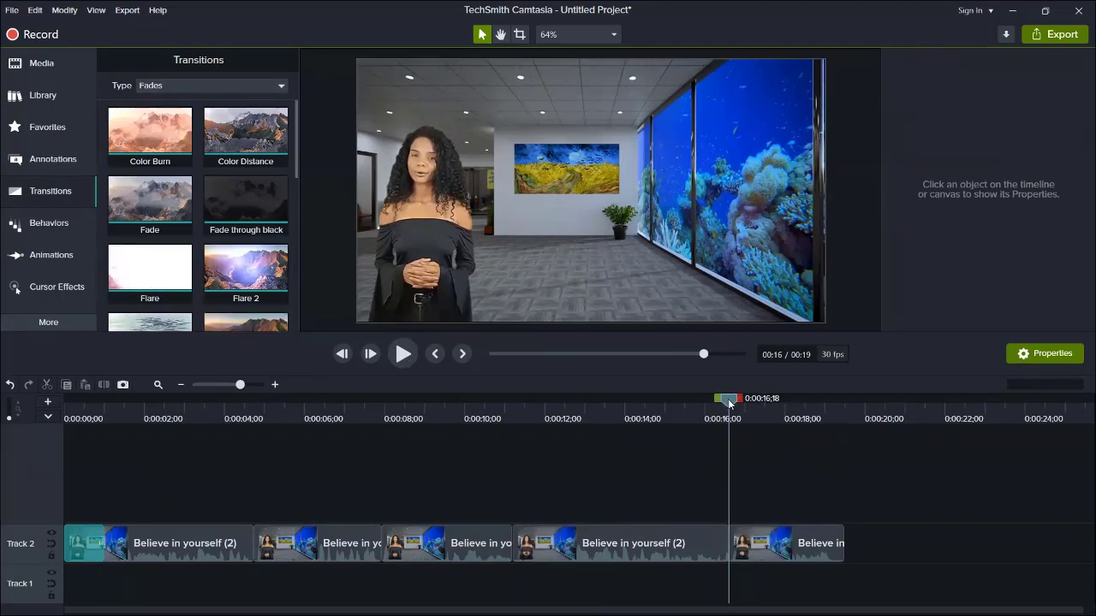
Step: Add a Flare 2 transition at the first cut on Track 2 and a Glitch transition at the second cut
left_click_drag(728, 399, 210, 431)
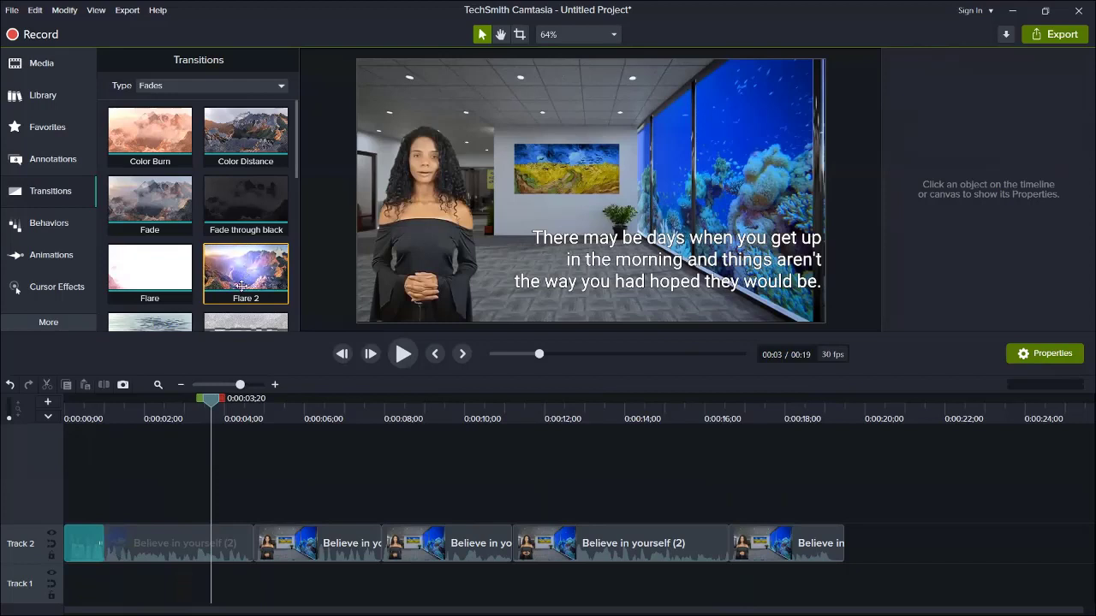
left_click_drag(239, 272, 231, 543)
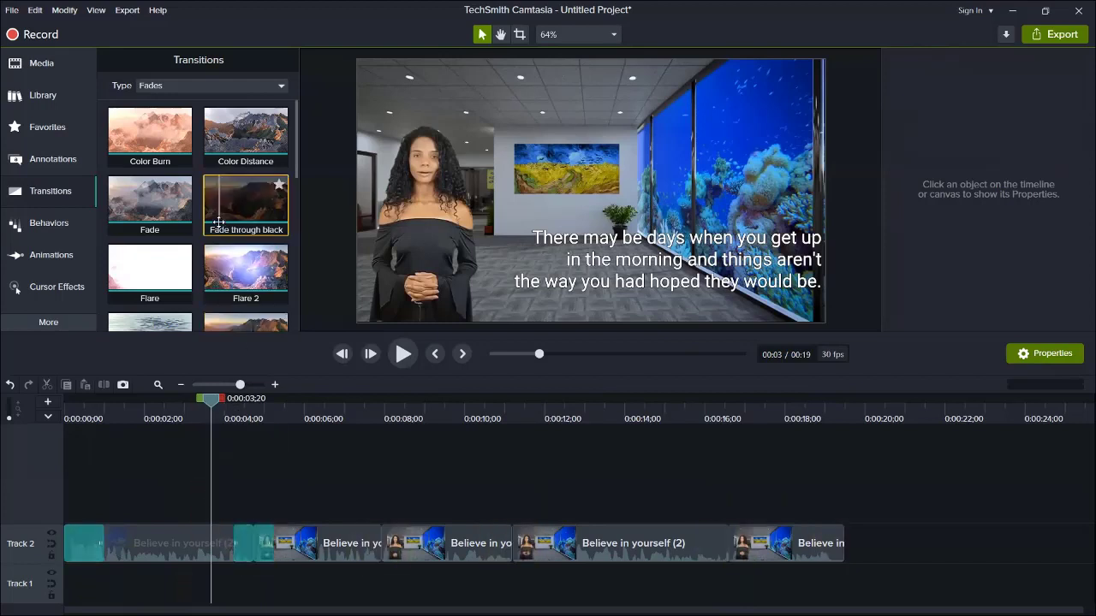
scroll(227, 228, "down", 1)
scroll(227, 228, "down", 3)
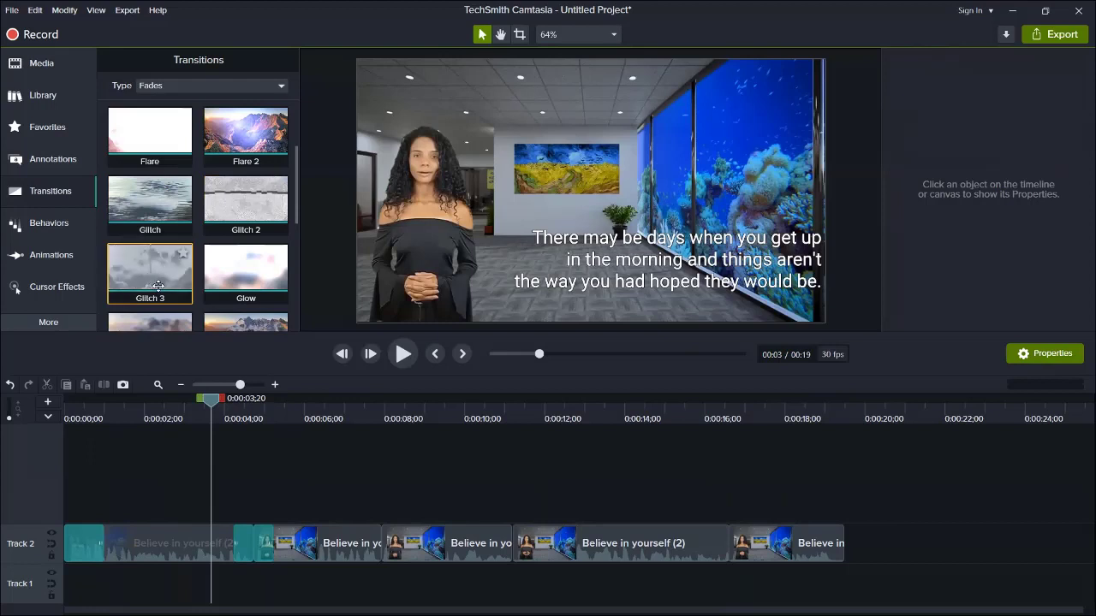
left_click_drag(150, 202, 378, 533)
Step: Add a Luminance Fade In transition at the third cut on Track 2 and Random dissolve at the fourth cut
scroll(233, 282, "down", 3)
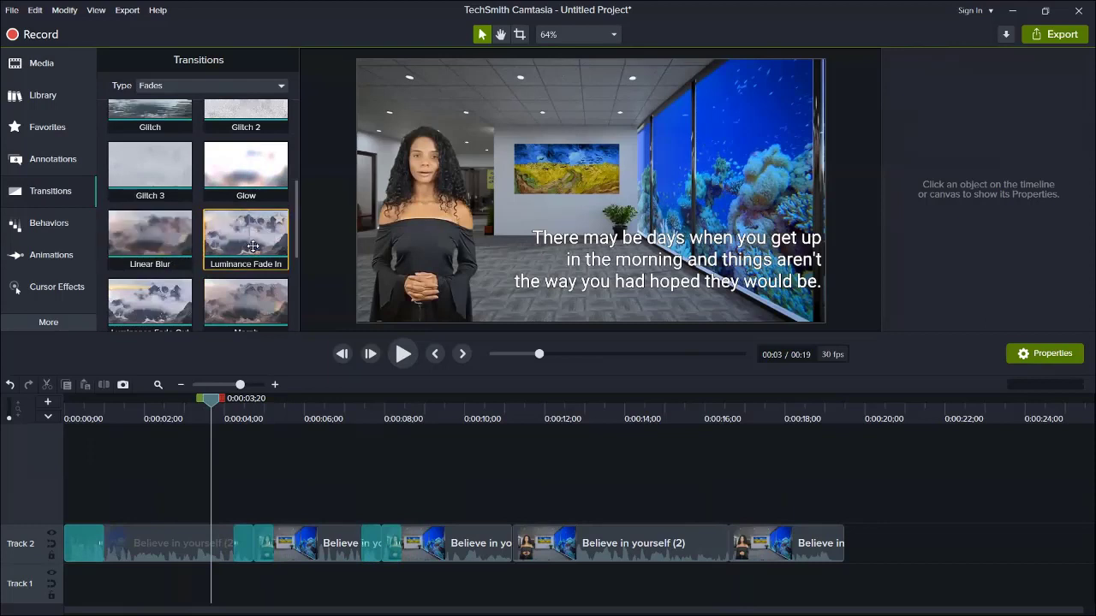
scroll(248, 244, "down", 1)
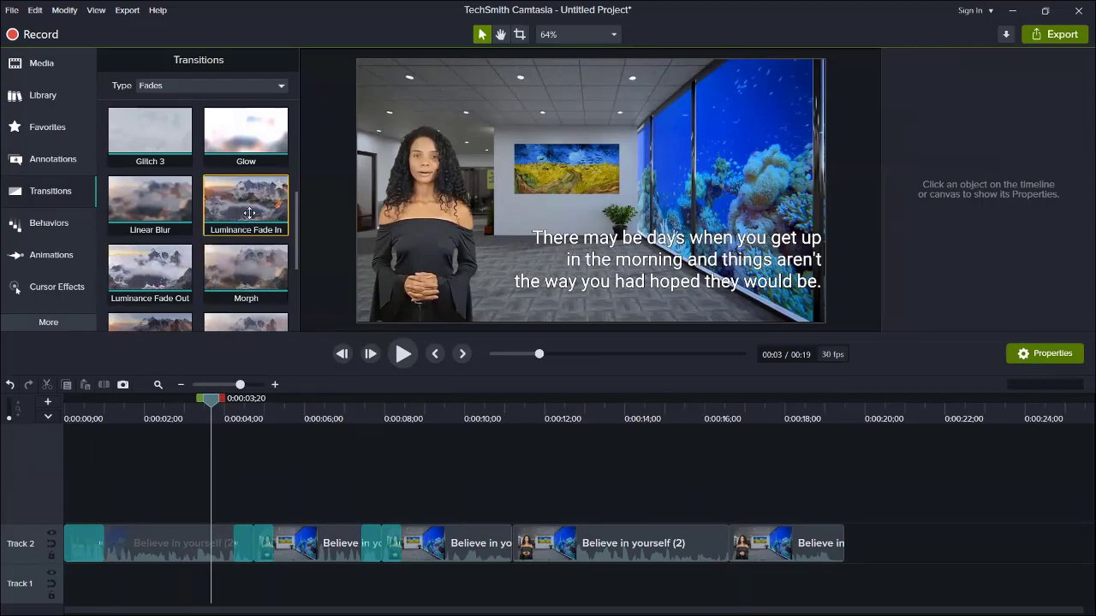
left_click_drag(252, 202, 514, 548)
scroll(171, 249, "down", 1)
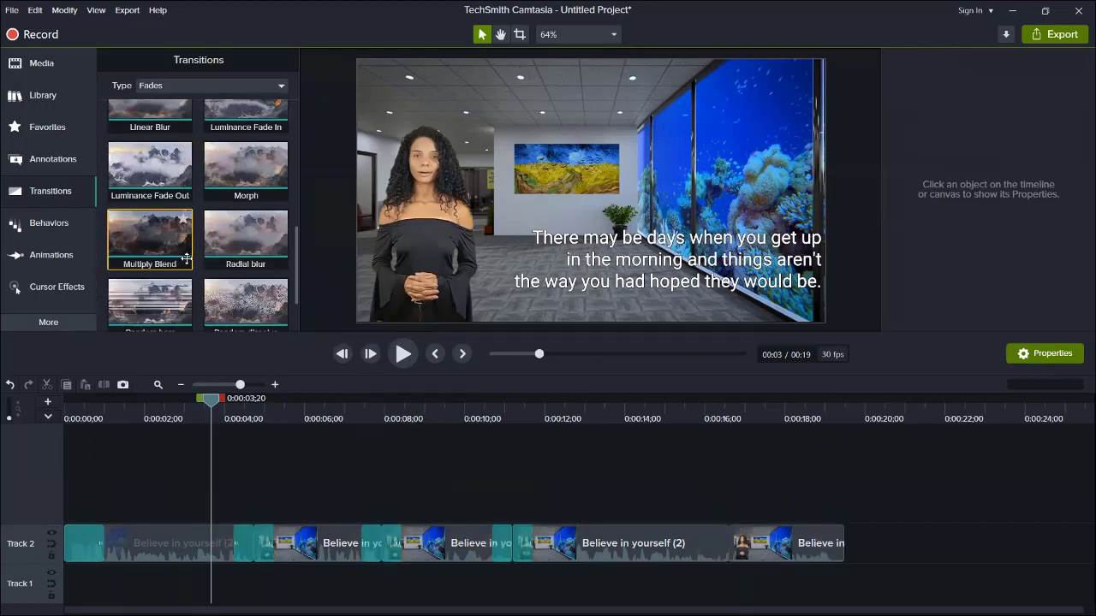
scroll(190, 265, "down", 1)
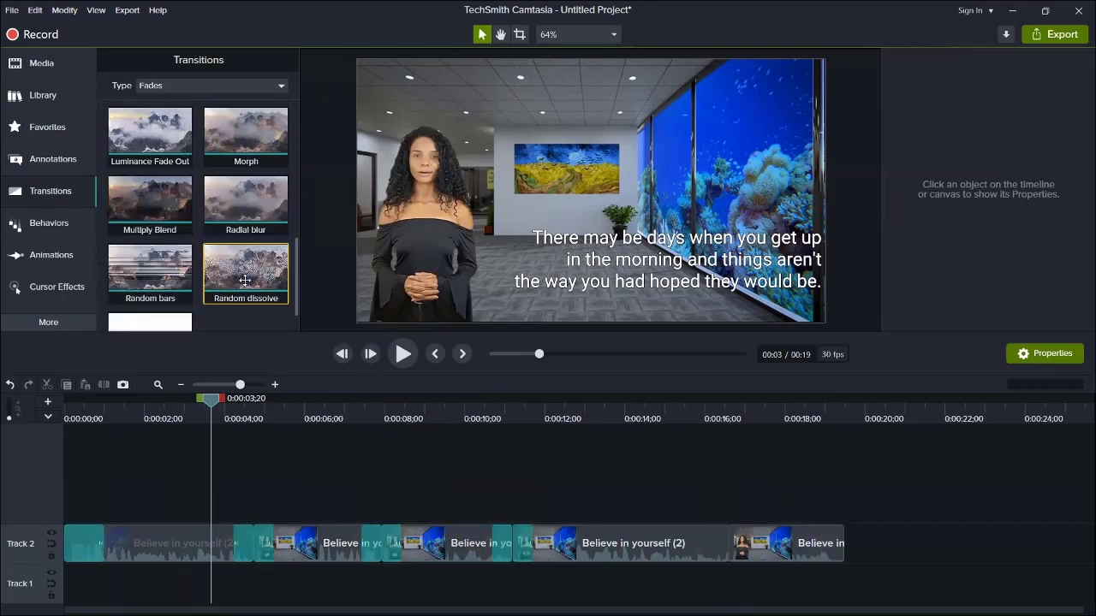
left_click_drag(244, 276, 729, 544)
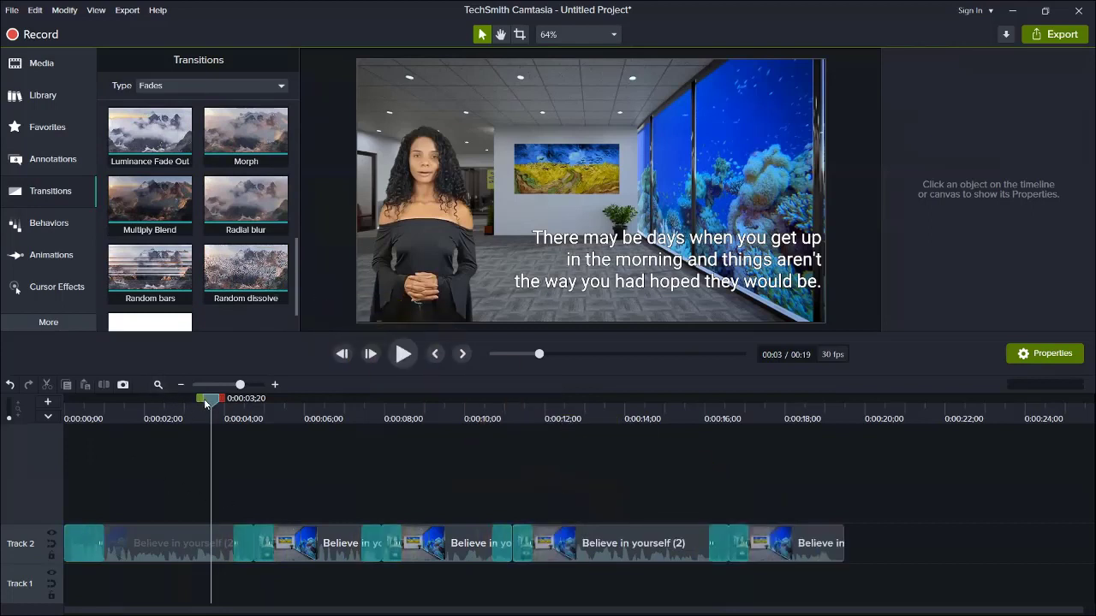
Step: Preview the first two Audiio library tracks and place Audiio_CaitieHurst_HCIBS_Answers_Inst on a new Track 3 from the timeline start
left_click_drag(176, 401, 2, 418)
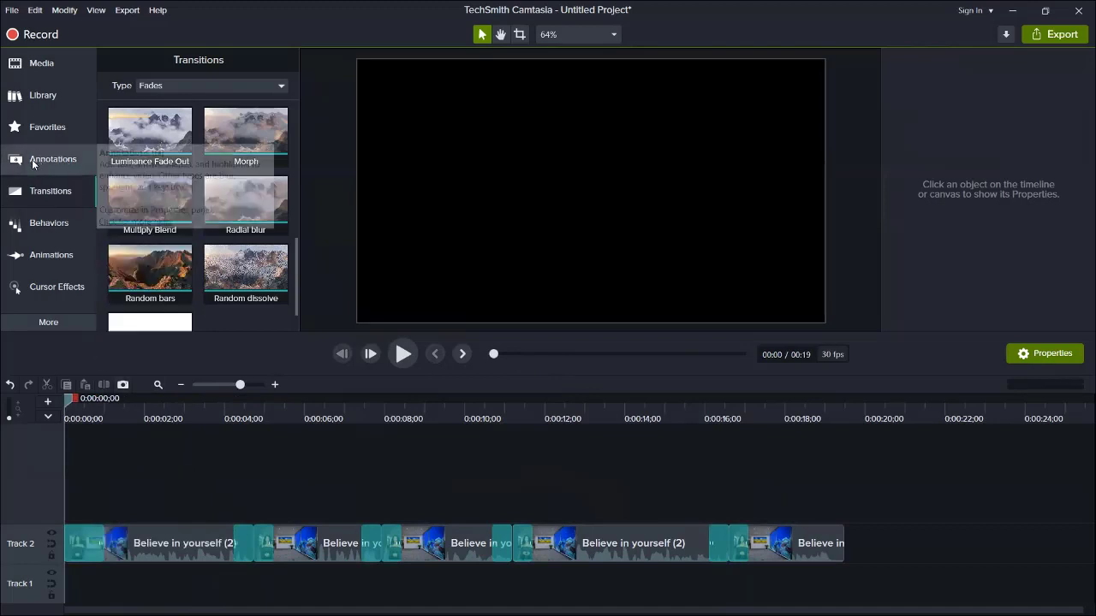
left_click(42, 96)
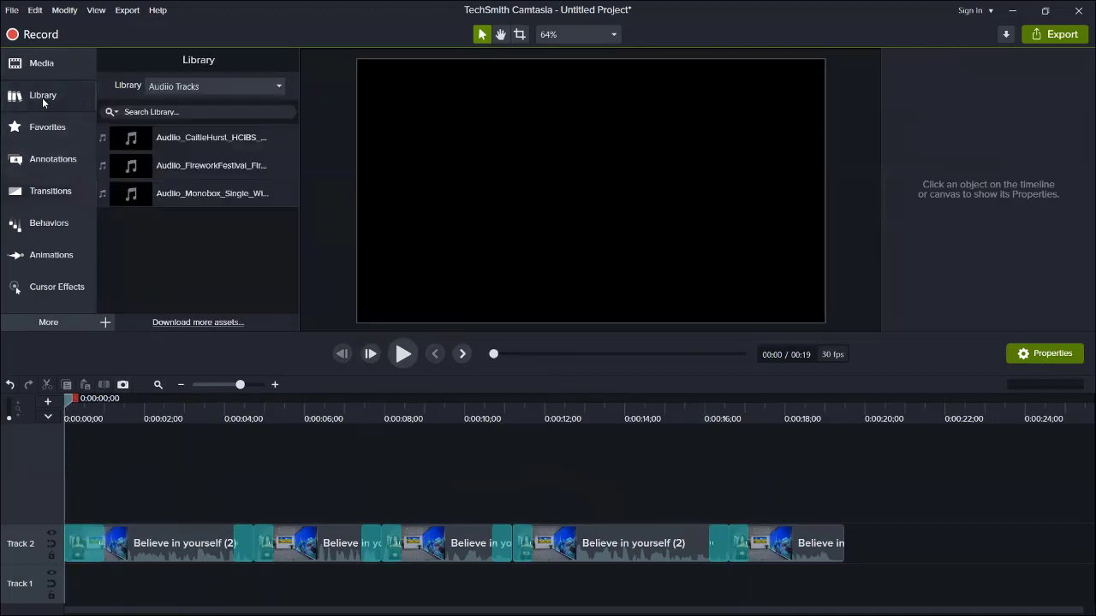
double_click(174, 138)
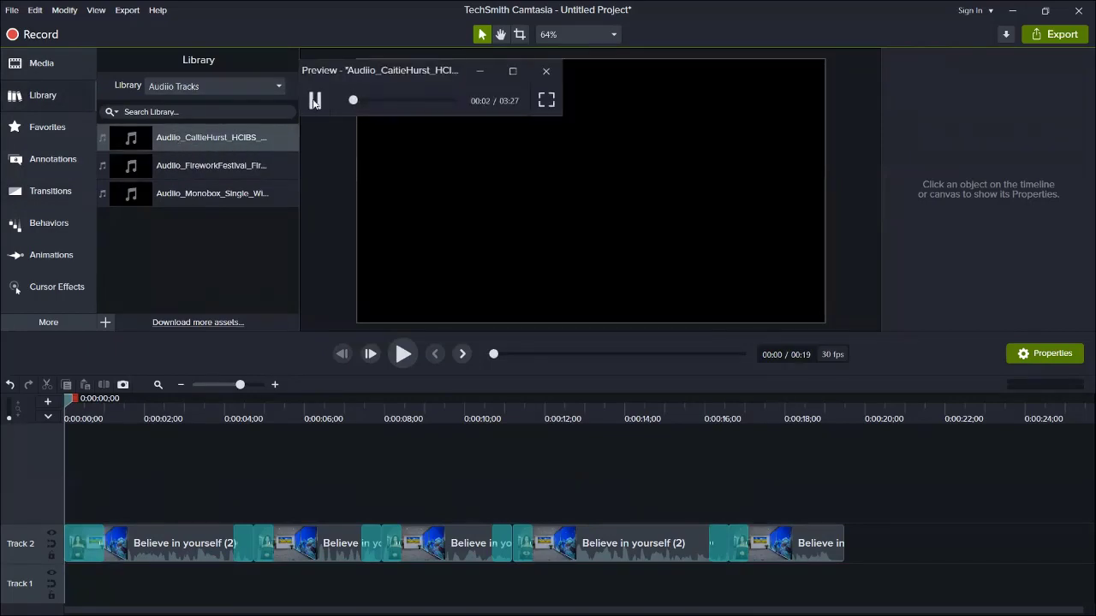
double_click(193, 164)
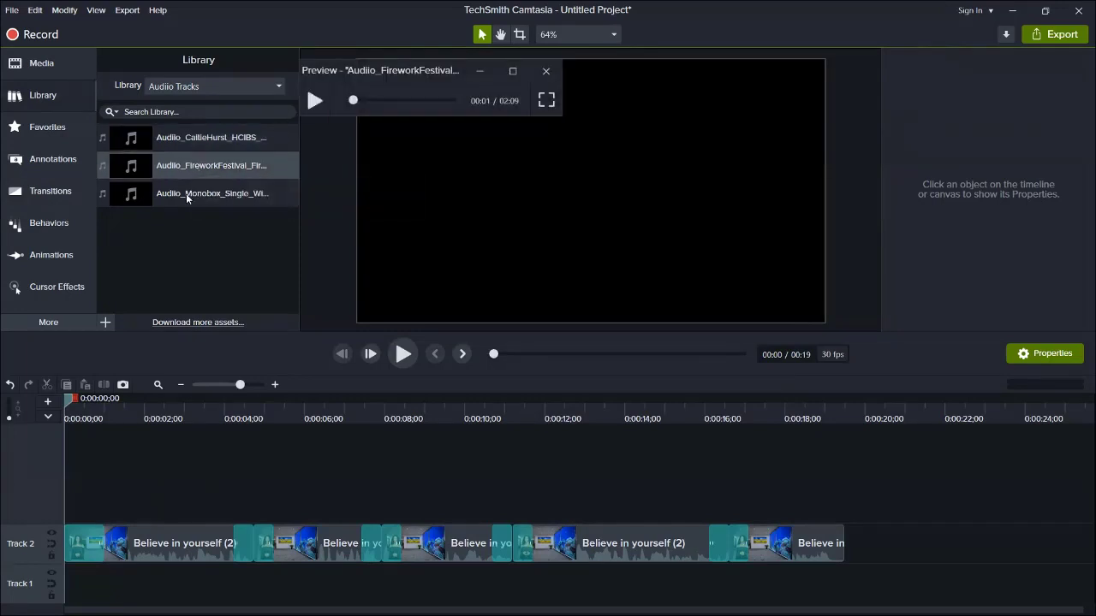
left_click(187, 140)
left_click_drag(186, 140, 138, 510)
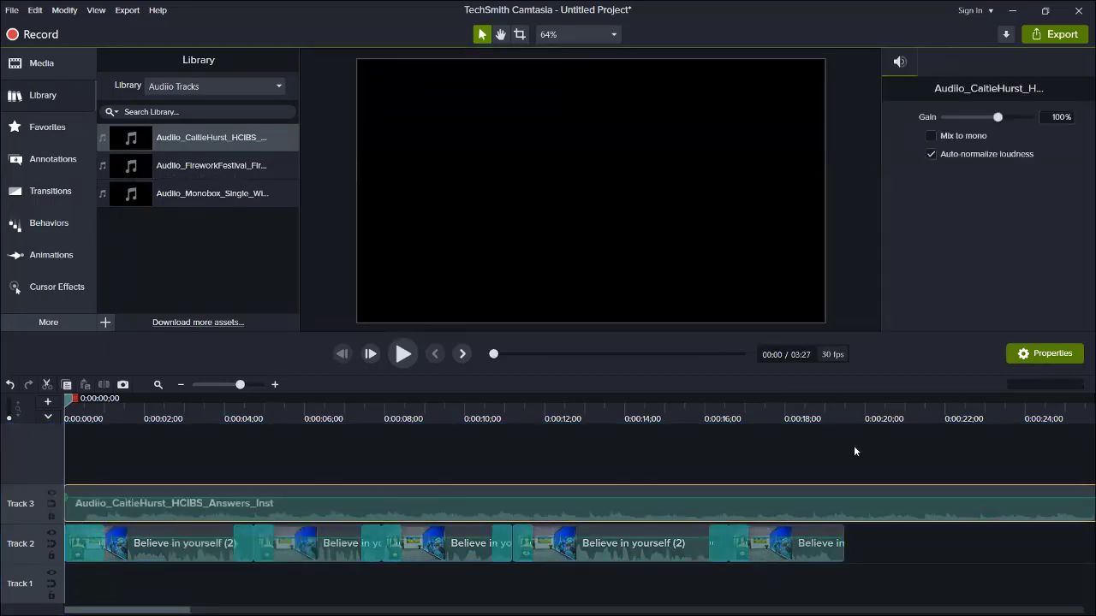
Step: Split the music clip on Track 3 at 0:00:19;13, where the video ends, and delete the remainder
left_click_drag(849, 420, 847, 412)
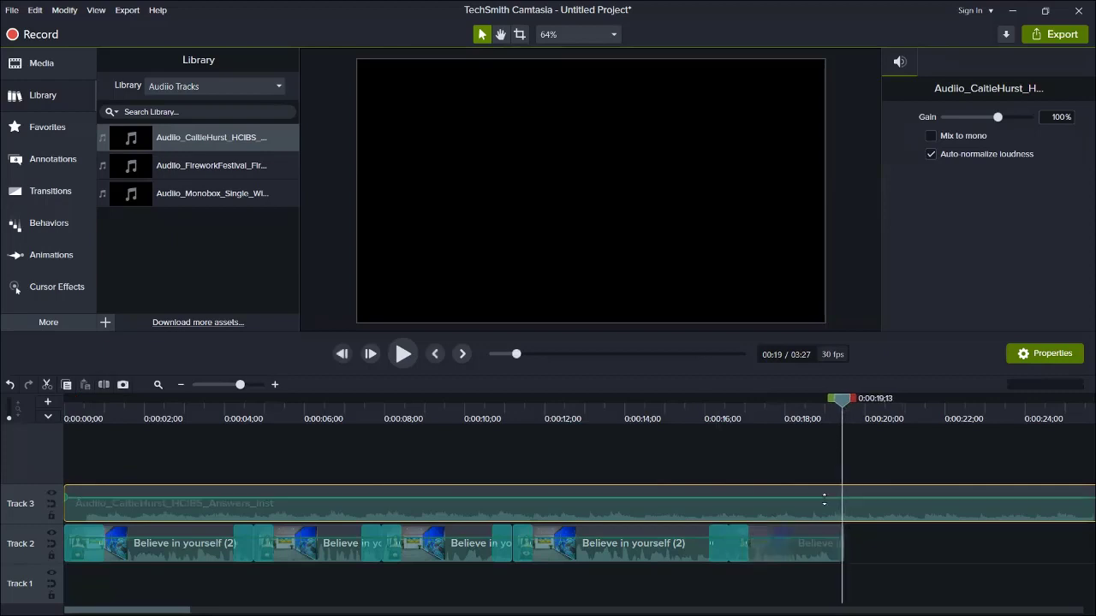
key("s")
left_click(859, 520)
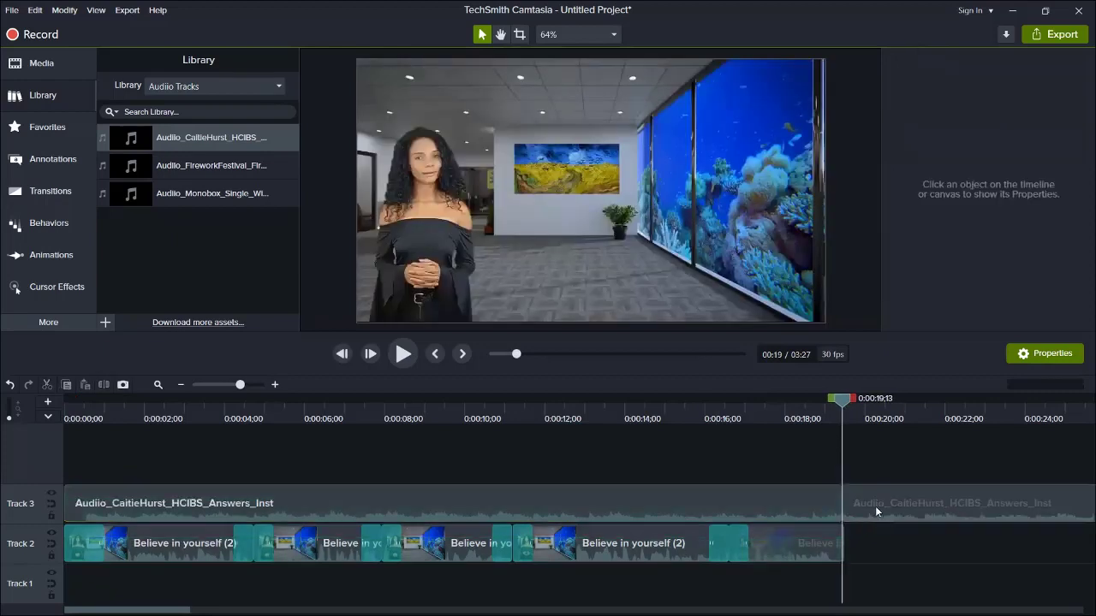
key("Delete")
Step: Apply the Fade In and Fade Out audio effects to the Track 3 music and lower its volume line close to the minimum
left_click(762, 507)
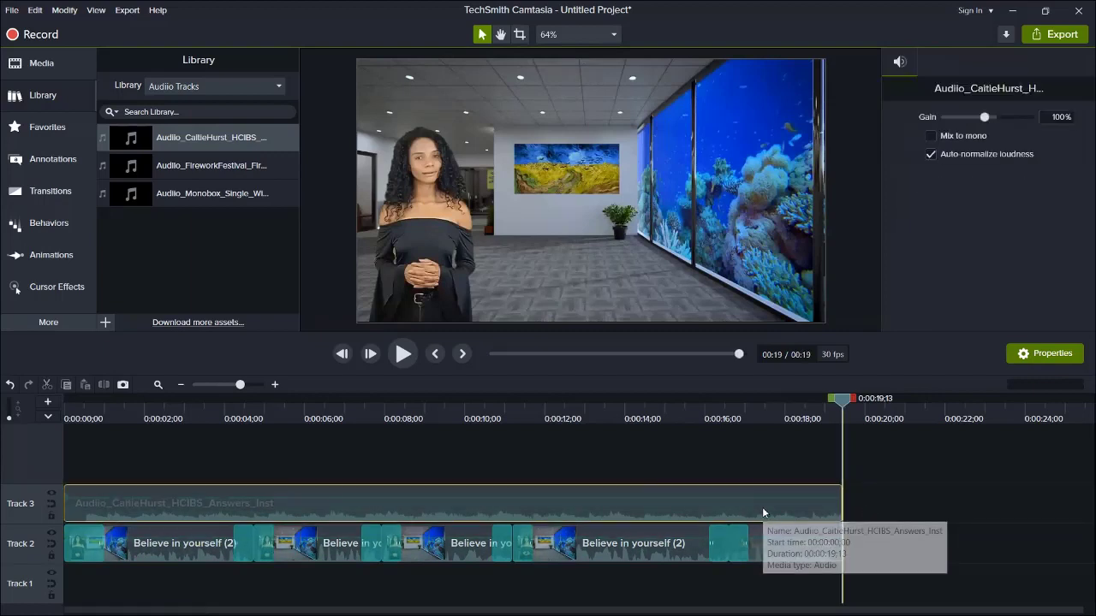
left_click(49, 322)
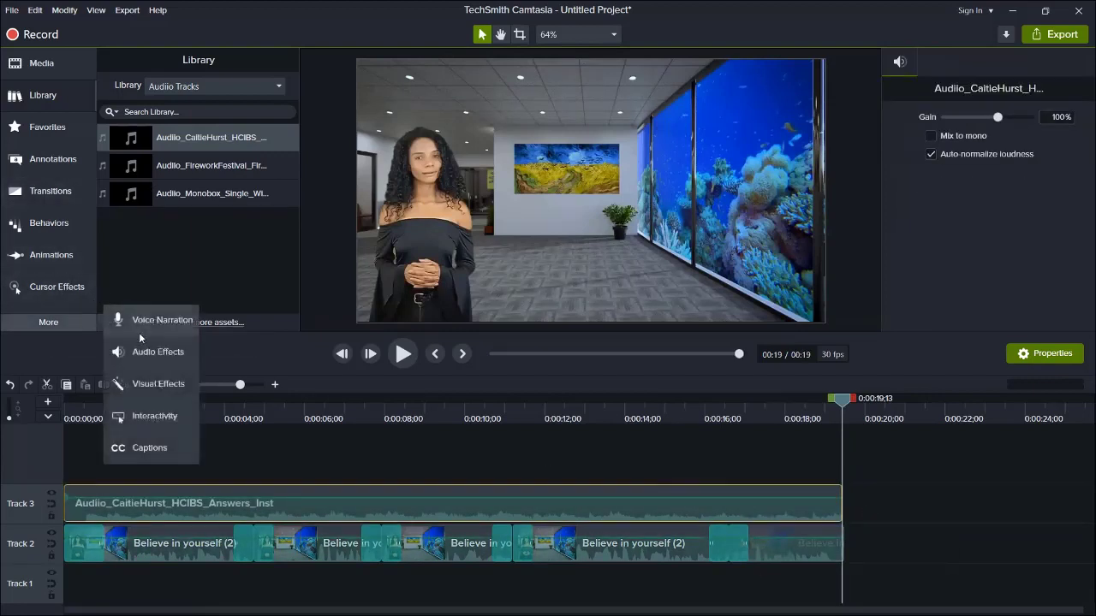
left_click(137, 355)
left_click_drag(246, 177, 120, 505)
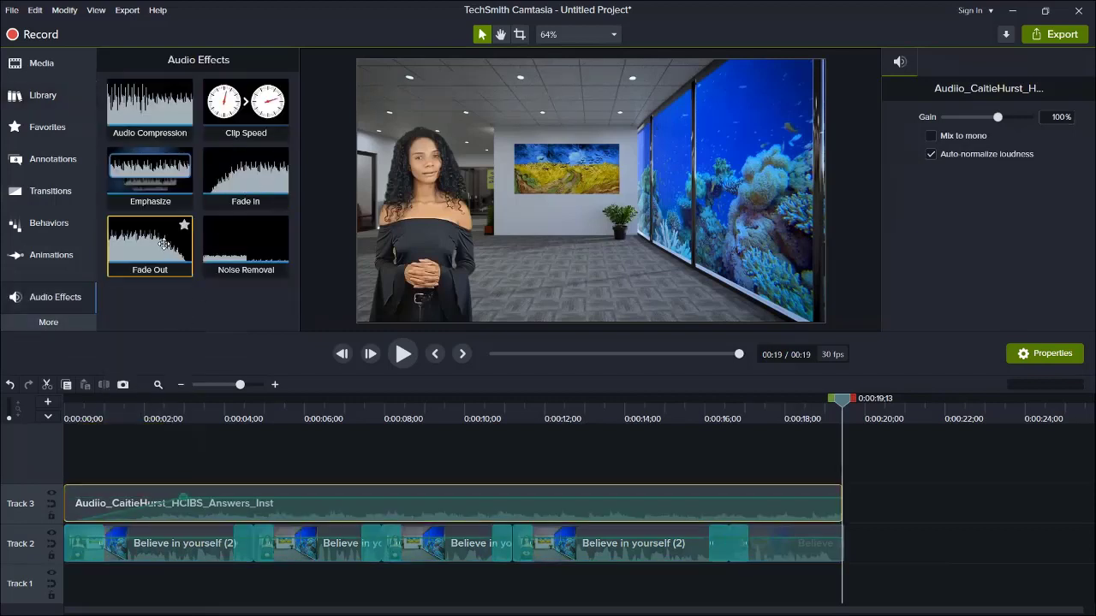
left_click_drag(163, 244, 798, 500)
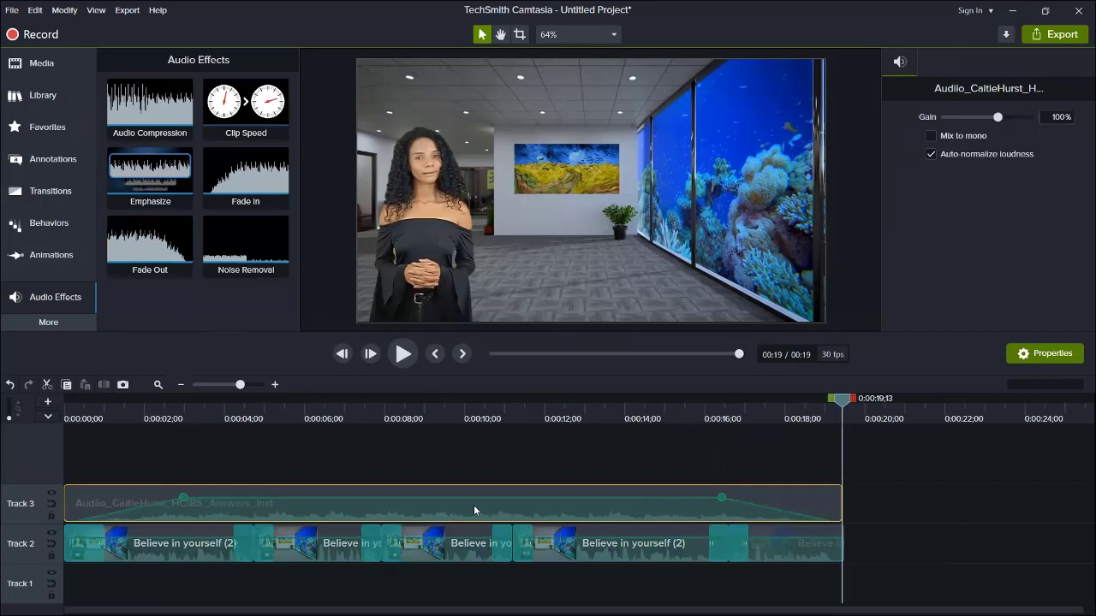
left_click_drag(464, 503, 462, 516)
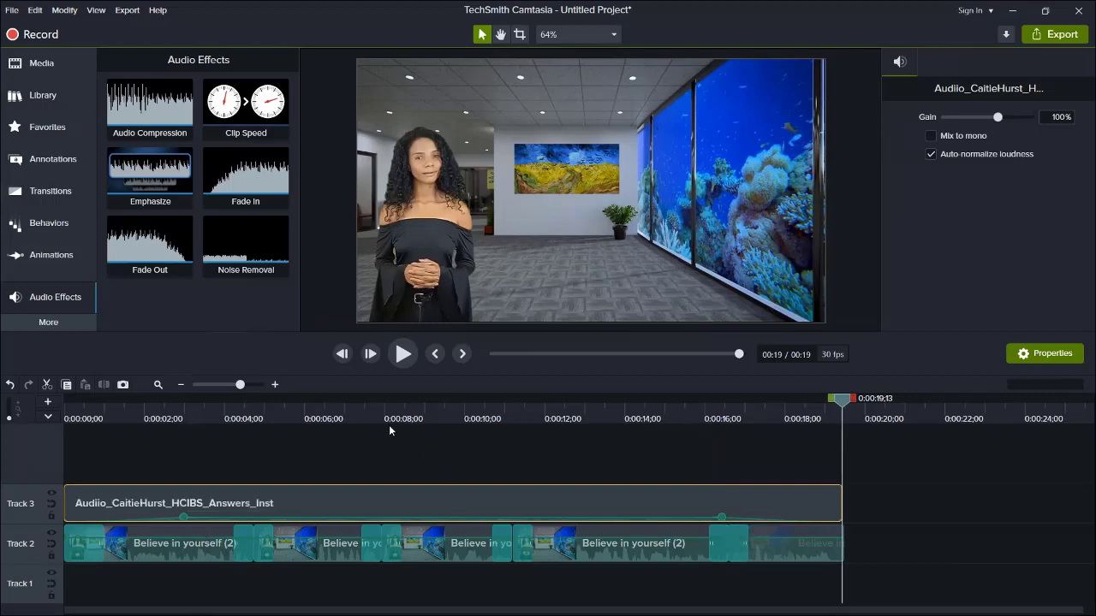
Step: Return the playhead to the timeline start and save the project as "Believe in yourself with music HS and transitions" in the Humatar folder
left_click_drag(837, 398, 64, 398)
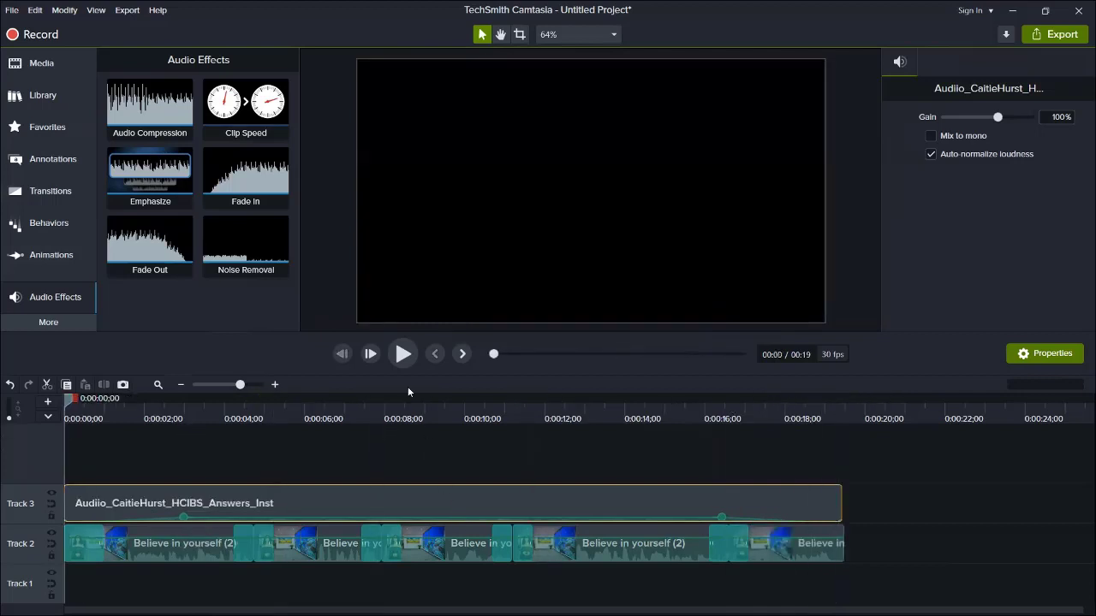
left_click(12, 9)
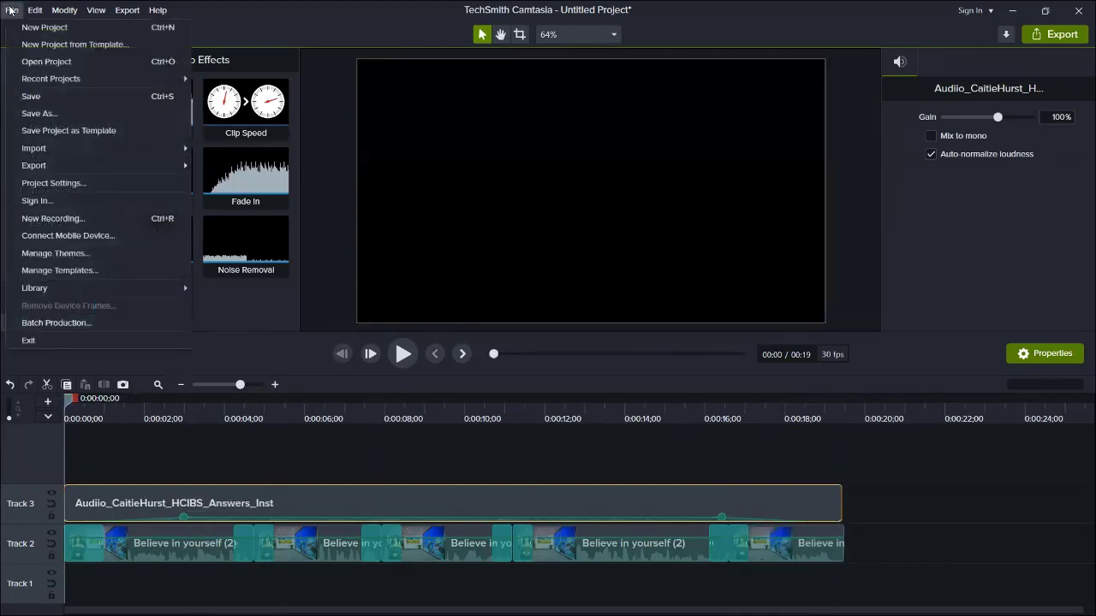
left_click(41, 114)
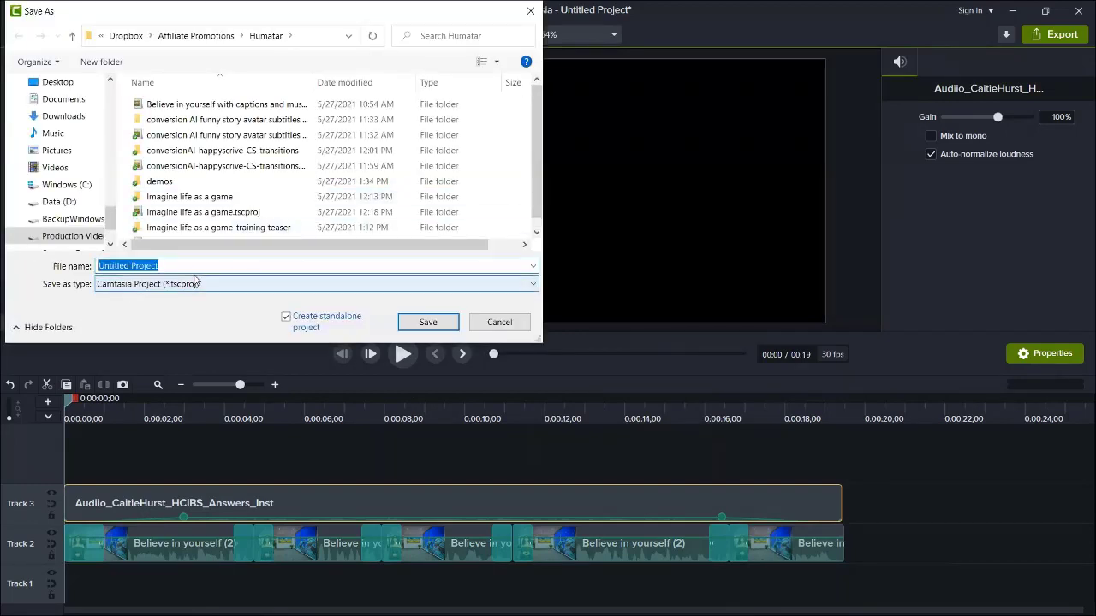
type("Bl")
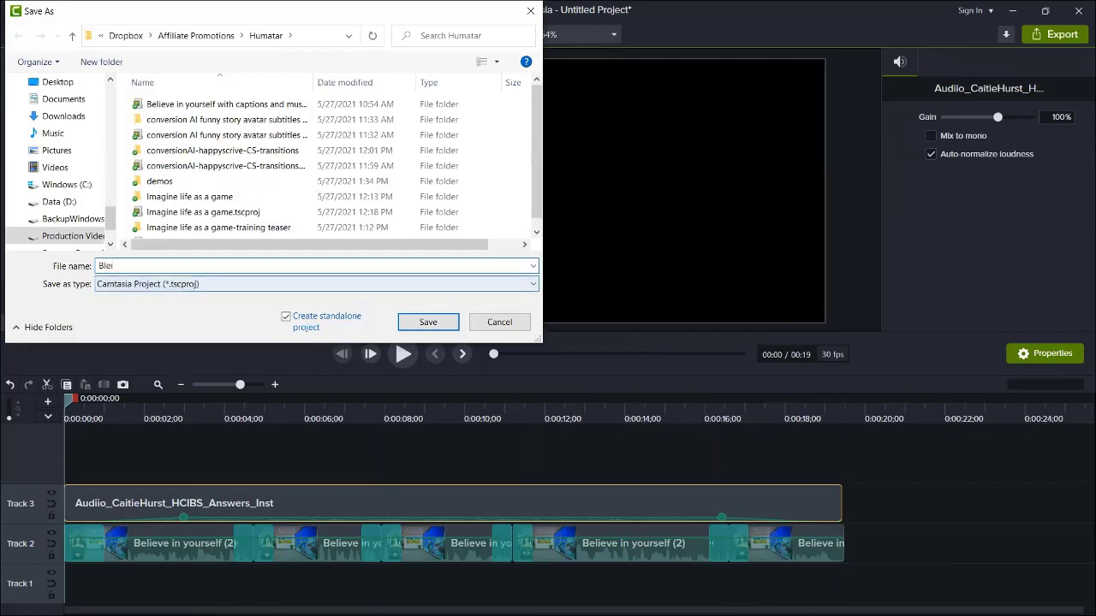
type("e")
key("BackSpace")
key("BackSpace")
type("e")
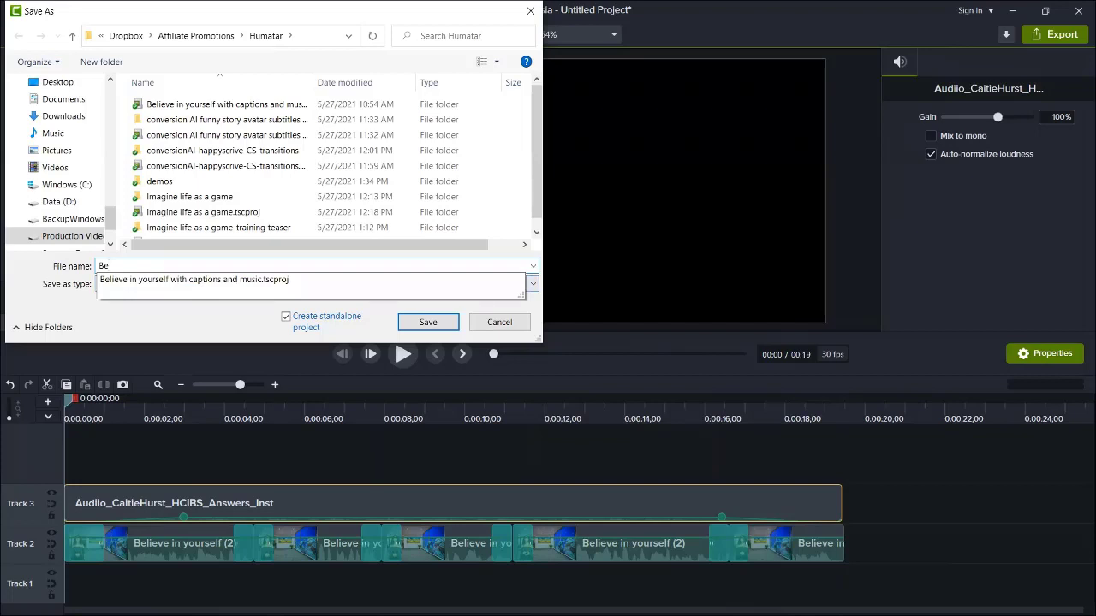
left_click(217, 282)
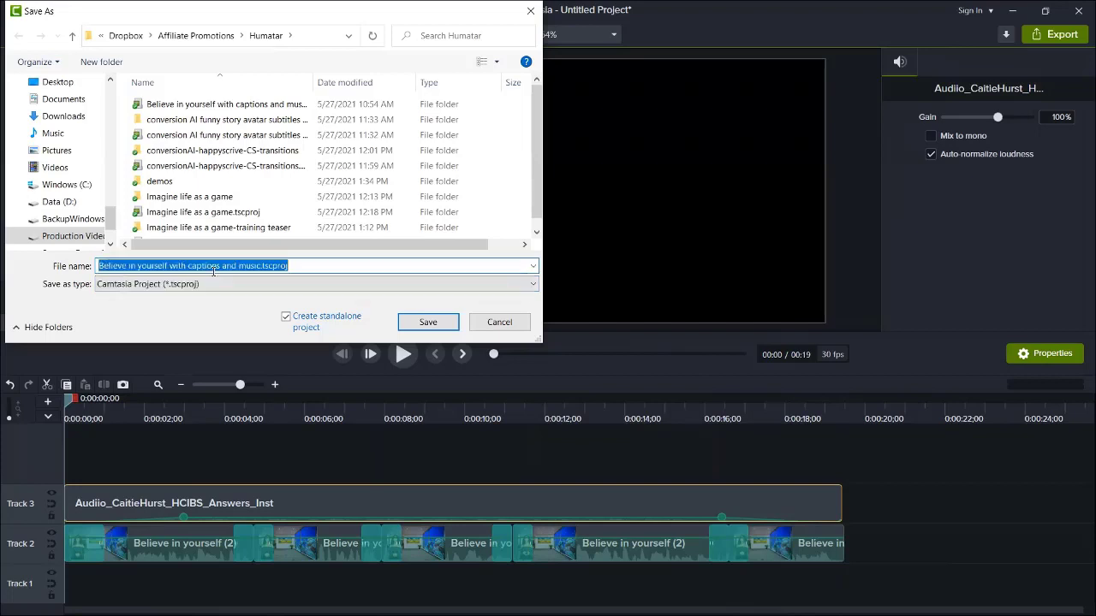
left_click_drag(296, 265, 175, 268)
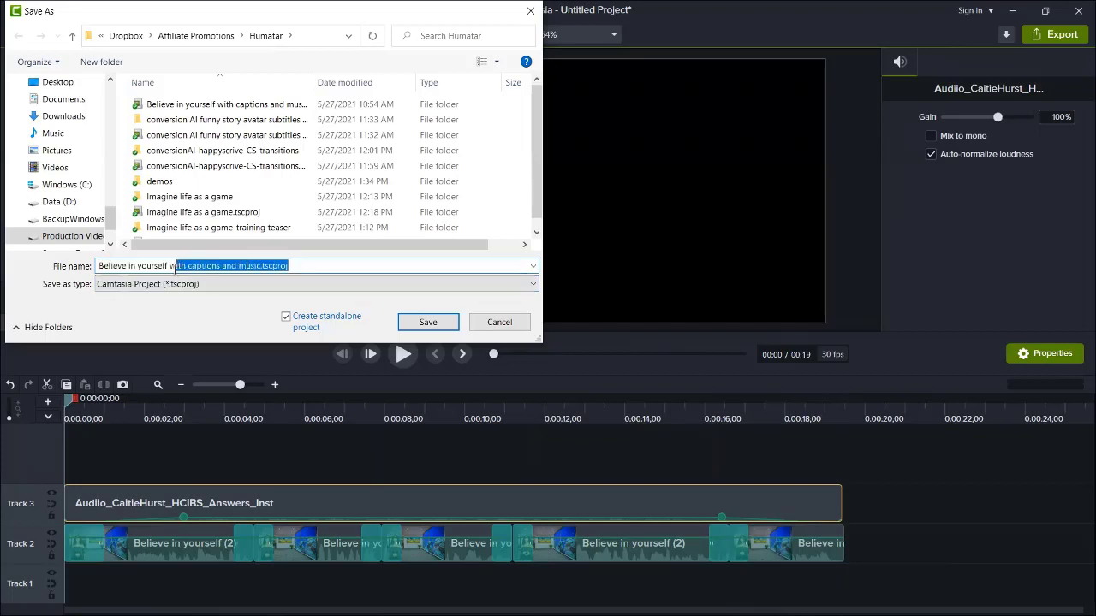
key("BackSpace")
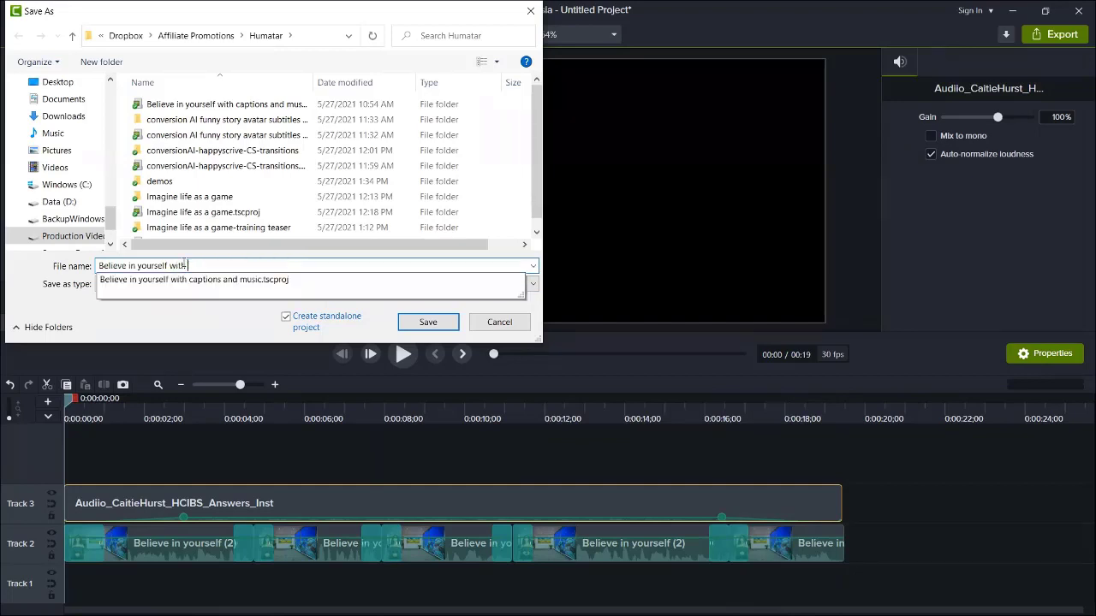
type("music HS and transitions")
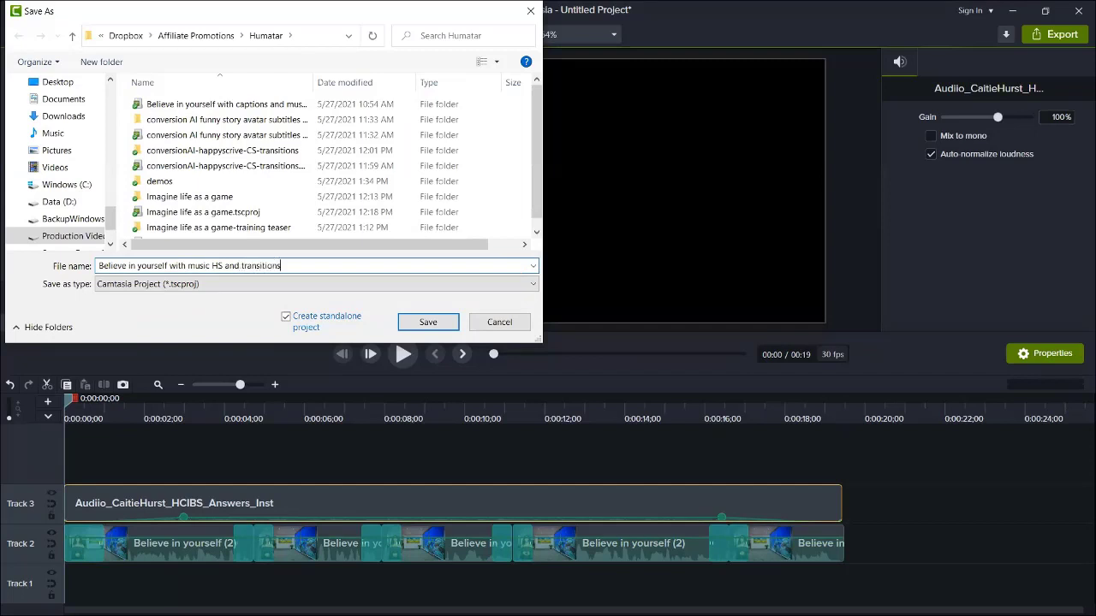
left_click(430, 321)
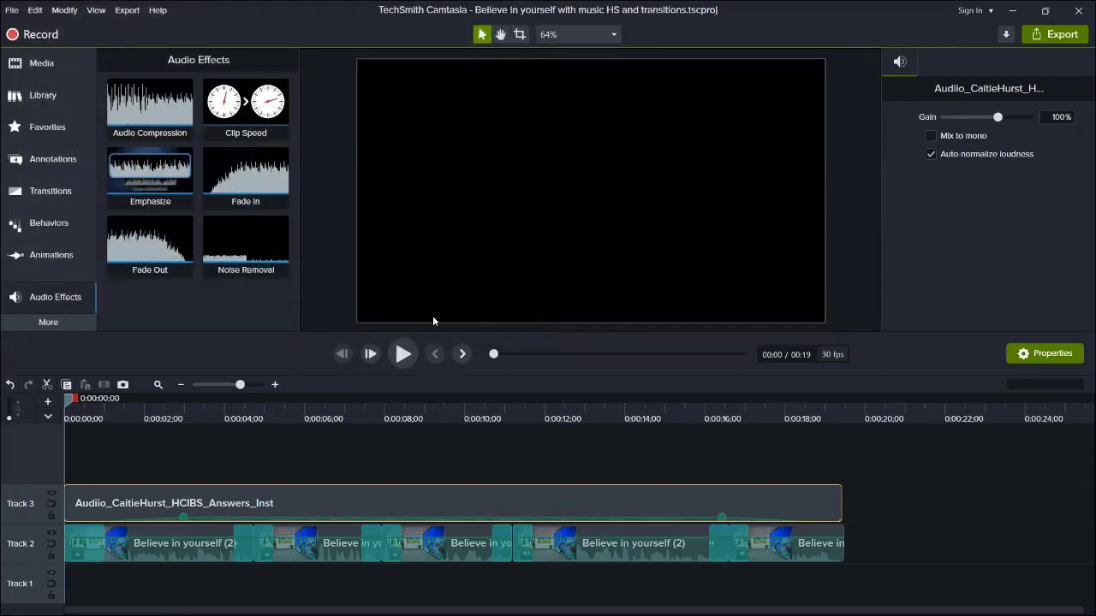
Step: Export the project to a local file with the MP4 only (up to 720p) preset, keeping the suggested production name and folder
left_click(128, 10)
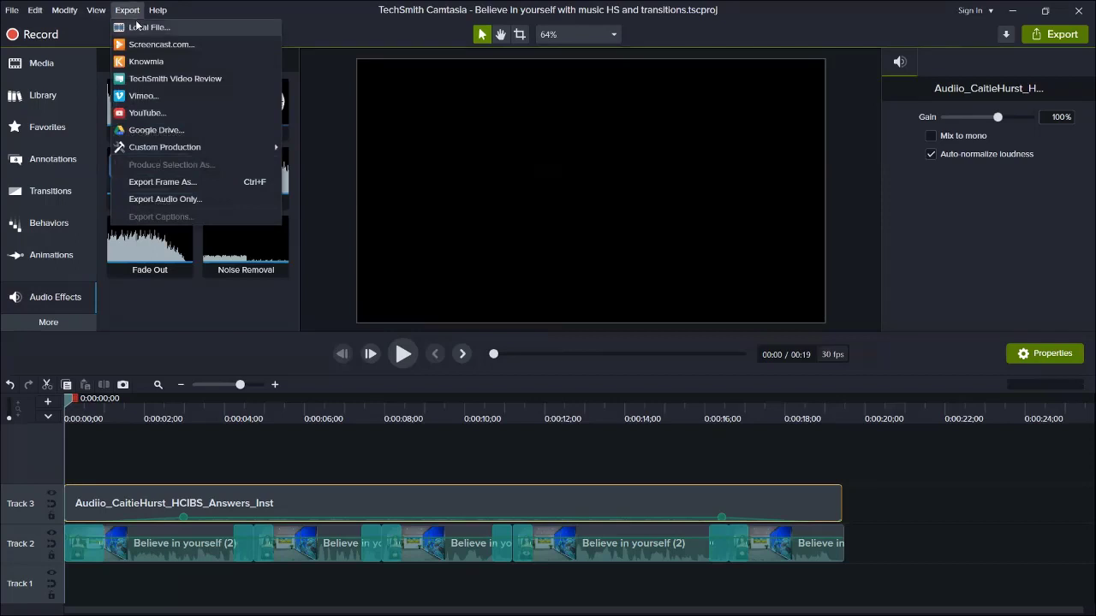
left_click(137, 26)
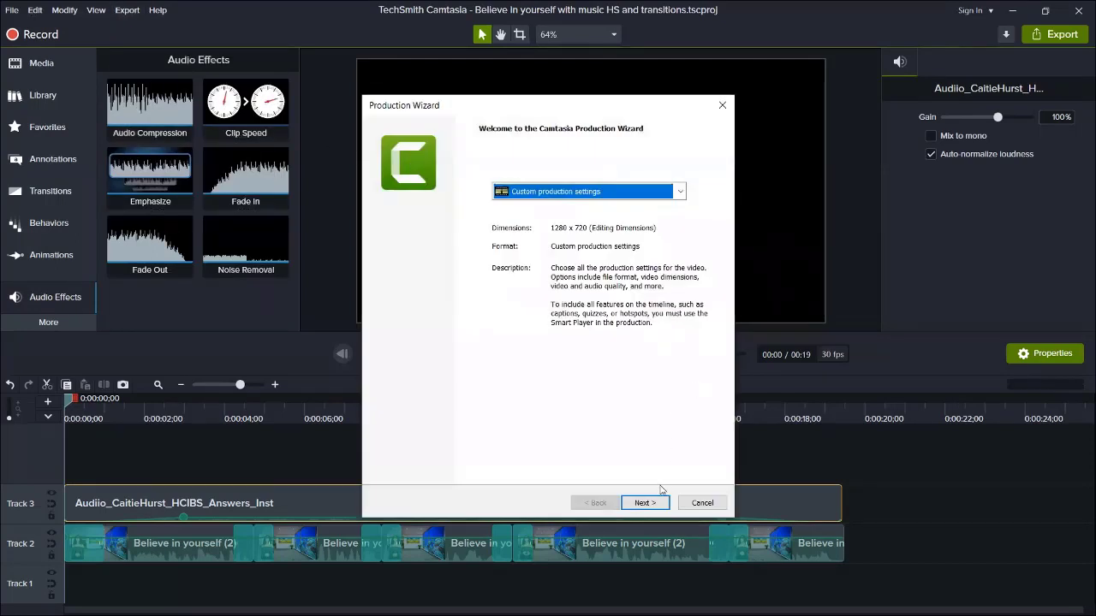
left_click(683, 197)
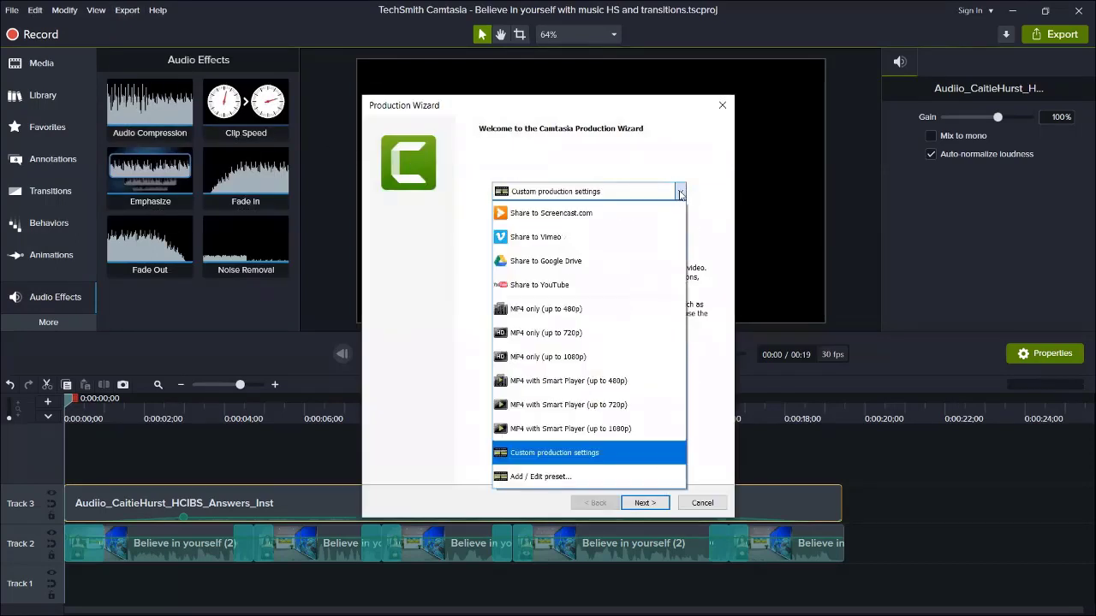
left_click(586, 334)
left_click(644, 503)
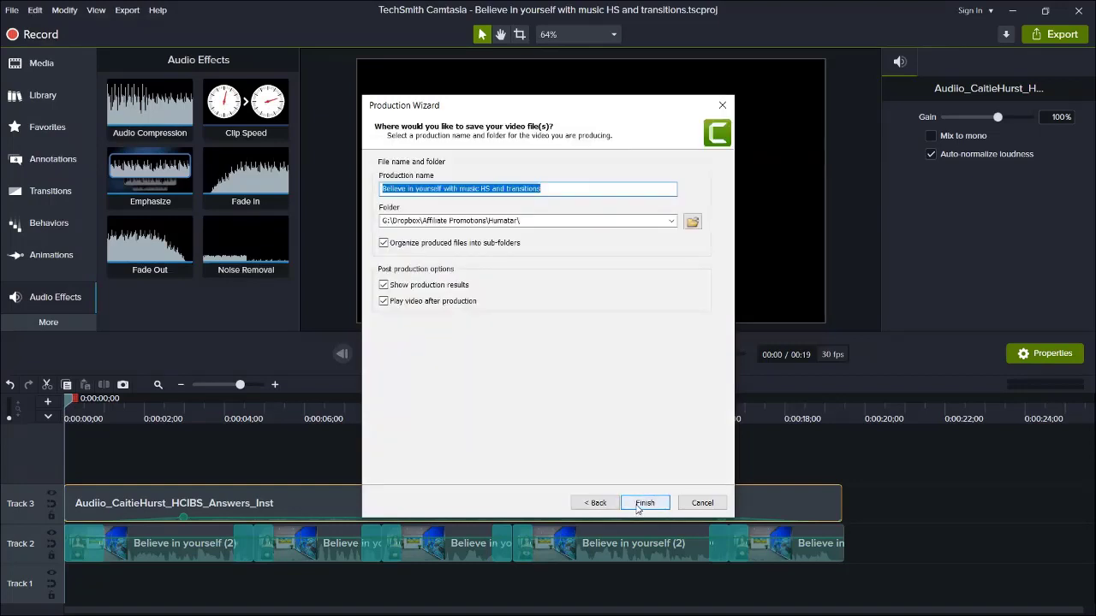
left_click(644, 503)
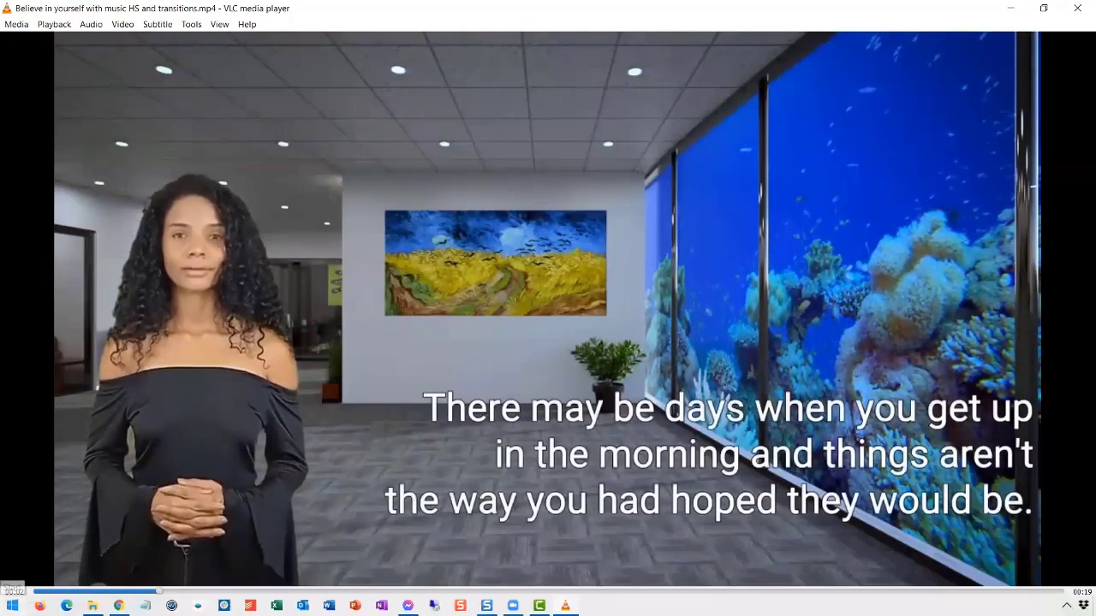
Step: Pause the exported video after checking its opening seconds, close the player and finish the production wizard
left_click(12, 606)
left_click(12, 606)
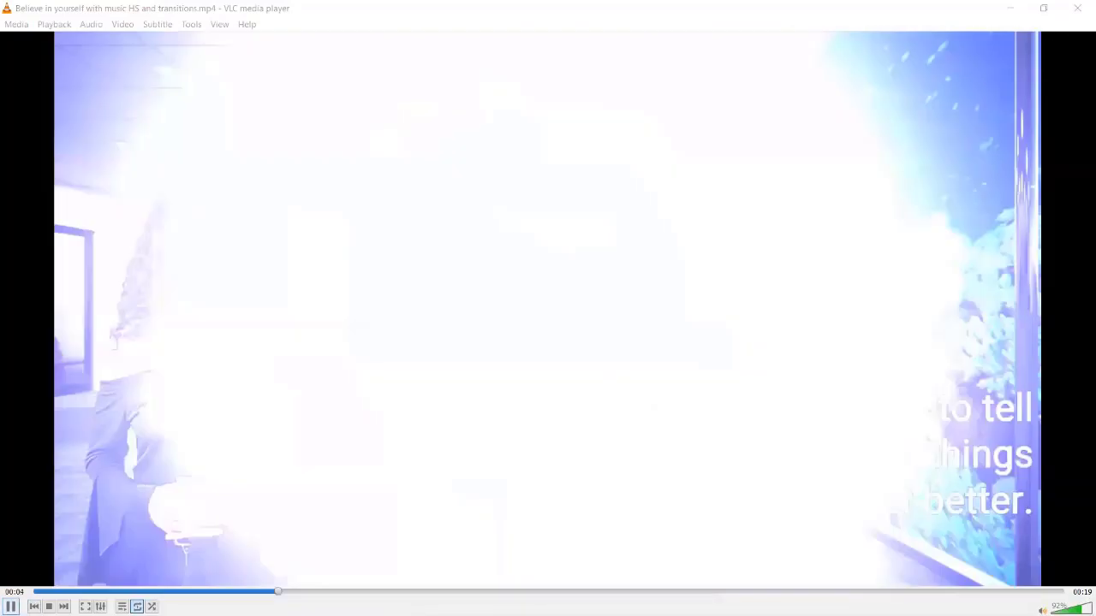
left_click(10, 606)
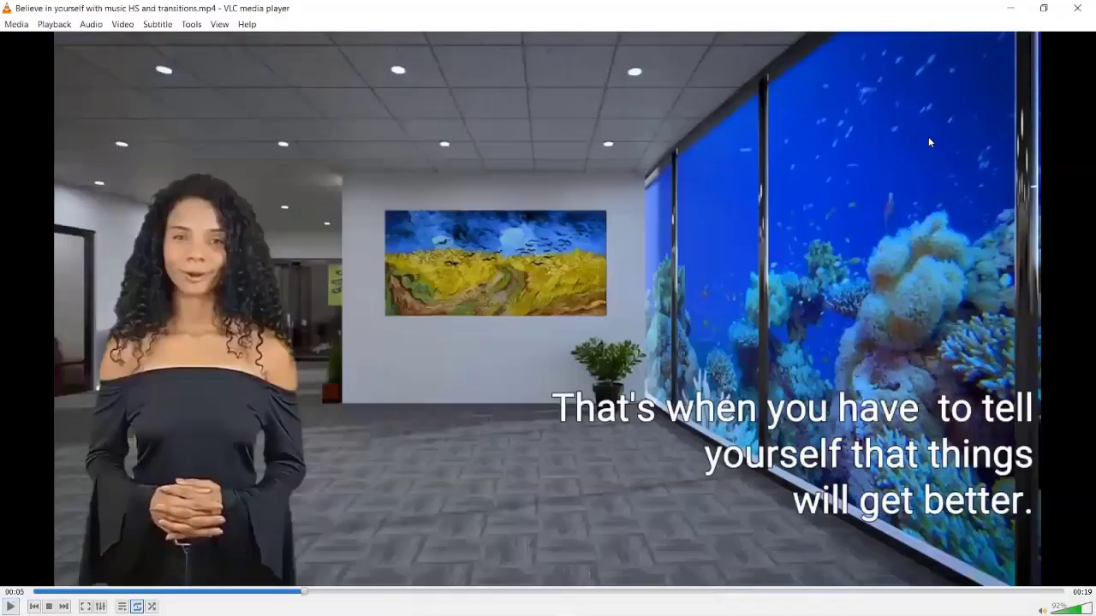
left_click(1077, 9)
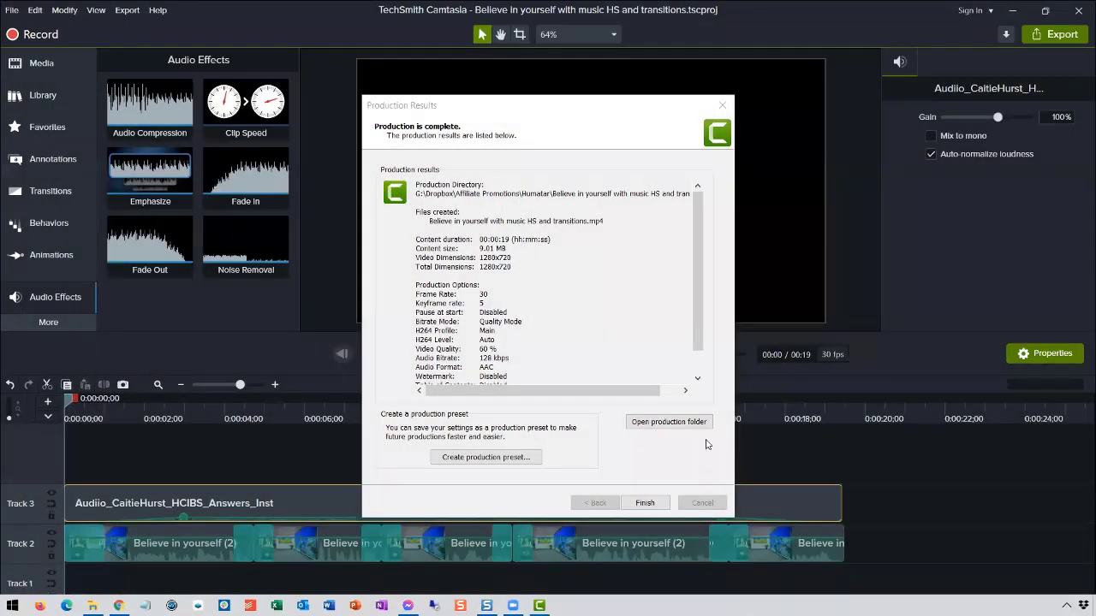
left_click(645, 503)
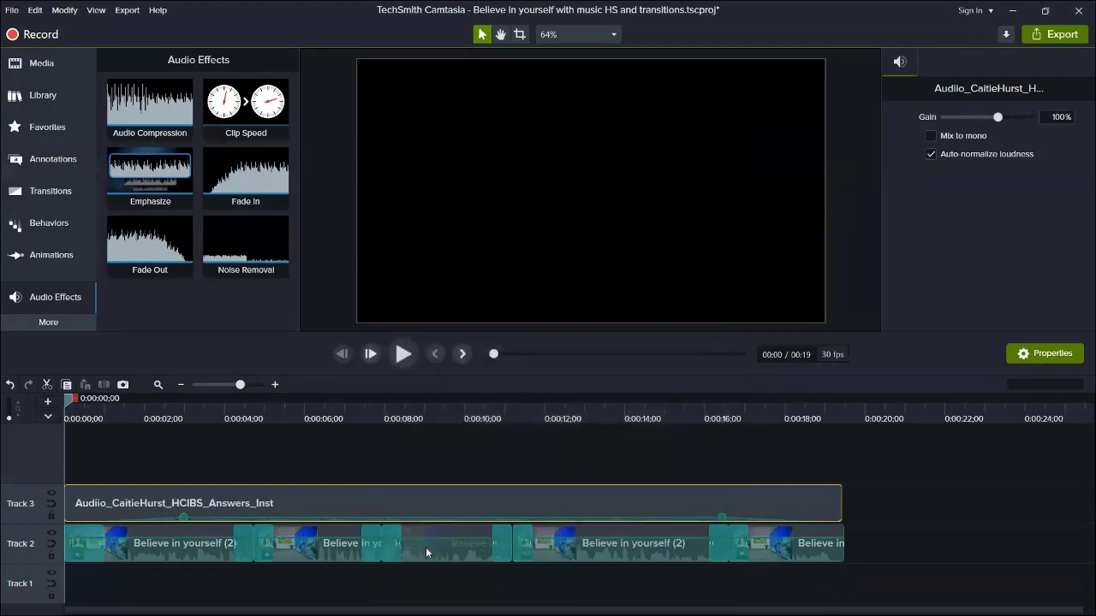
Step: Replace the transition at the third cut on Track 2 with Bar Wipe from the Wipes type
left_click(502, 548)
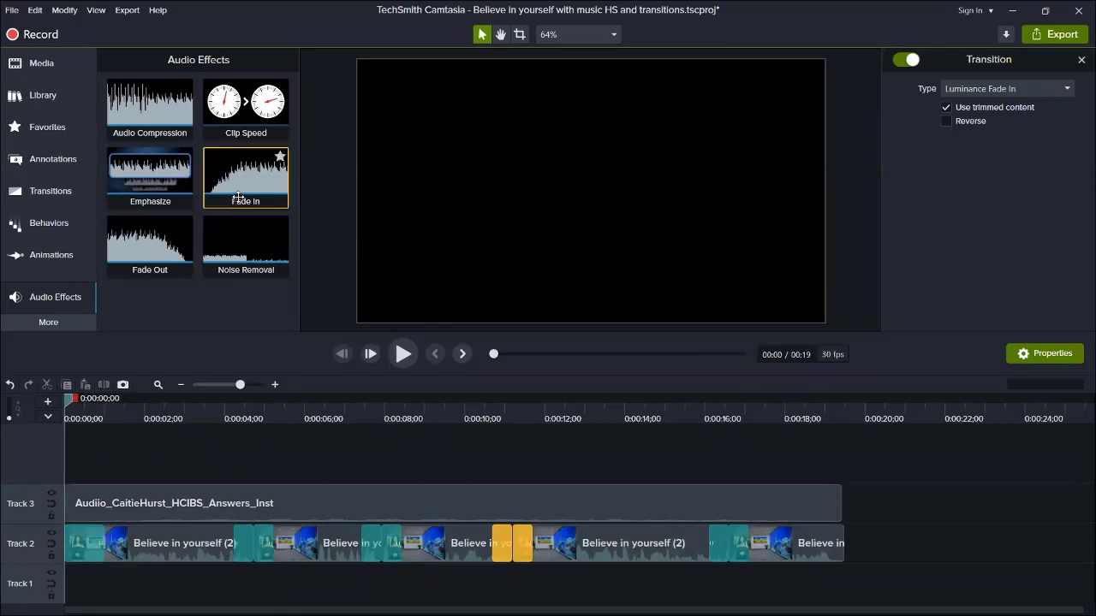
left_click(49, 191)
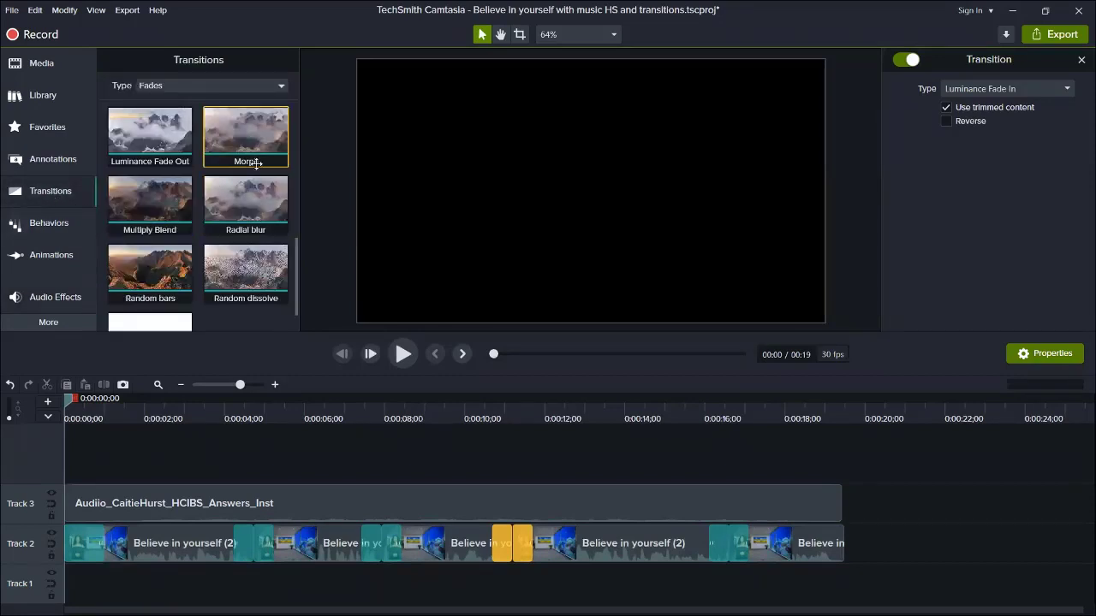
left_click(278, 85)
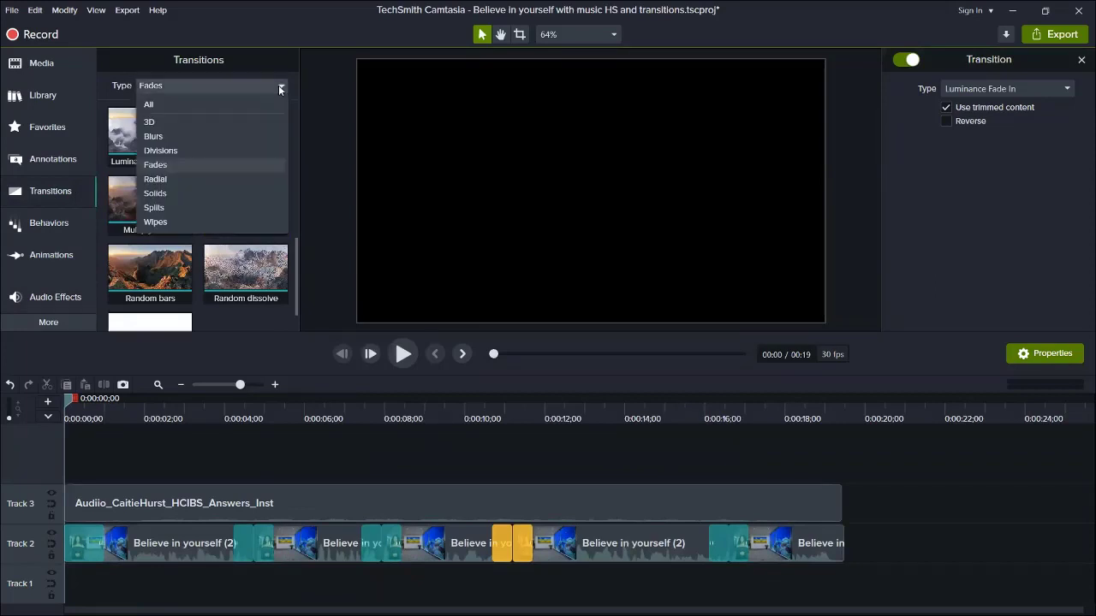
left_click(158, 225)
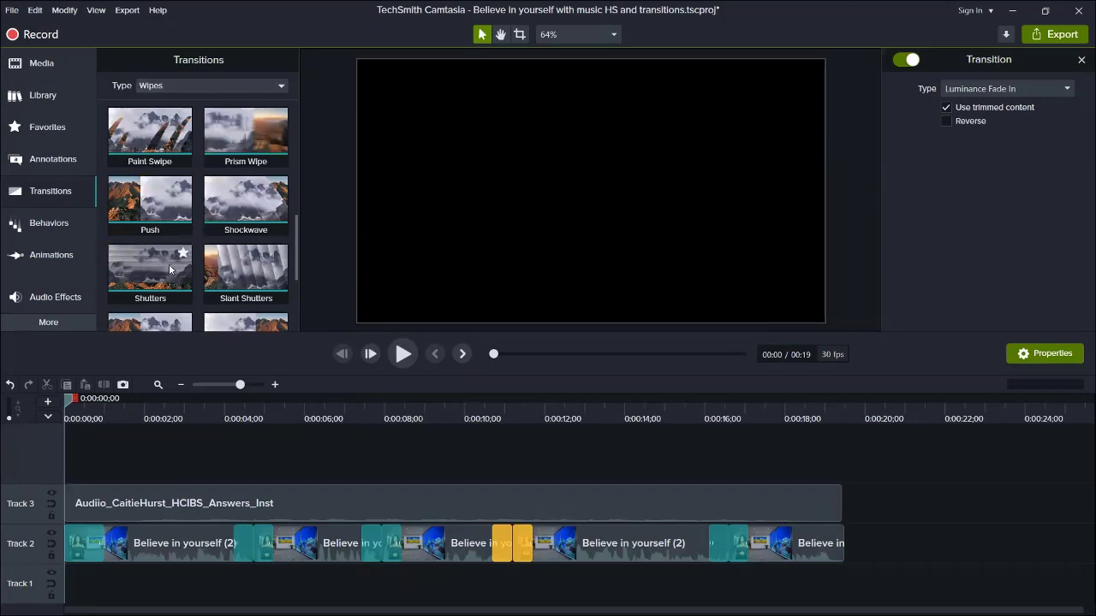
scroll(175, 265, "down", 1)
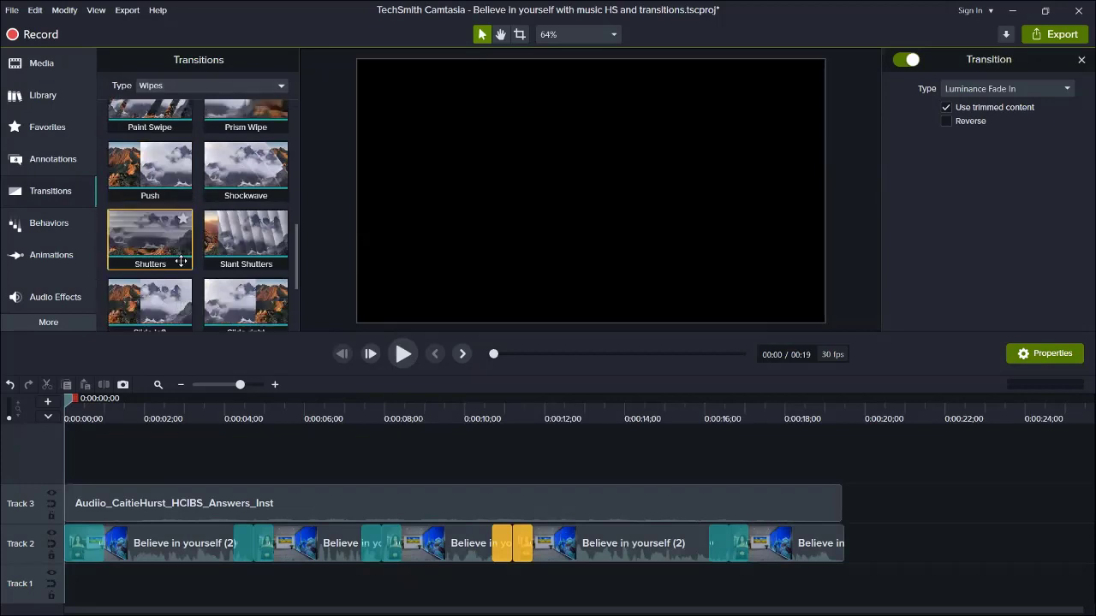
scroll(181, 261, "down", 2)
scroll(181, 261, "up", 6)
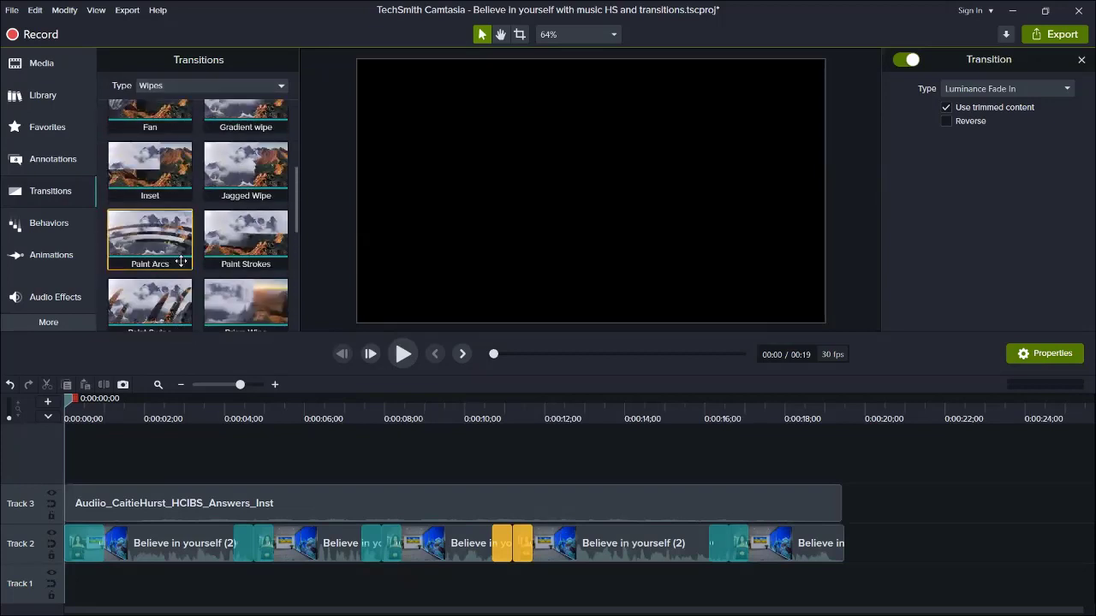
scroll(181, 261, "up", 6)
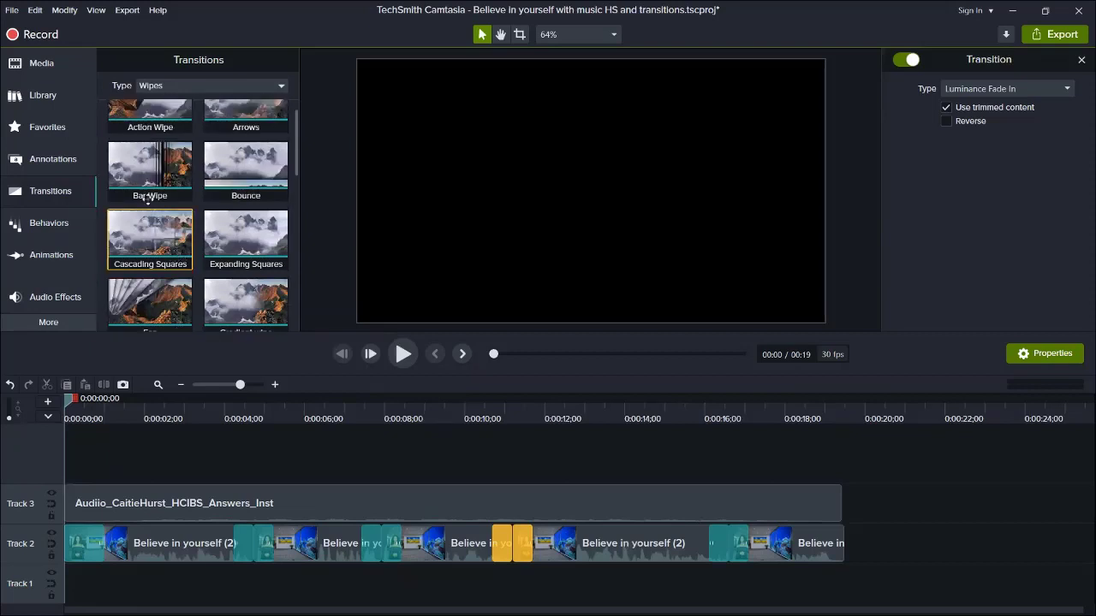
left_click_drag(147, 197, 504, 549)
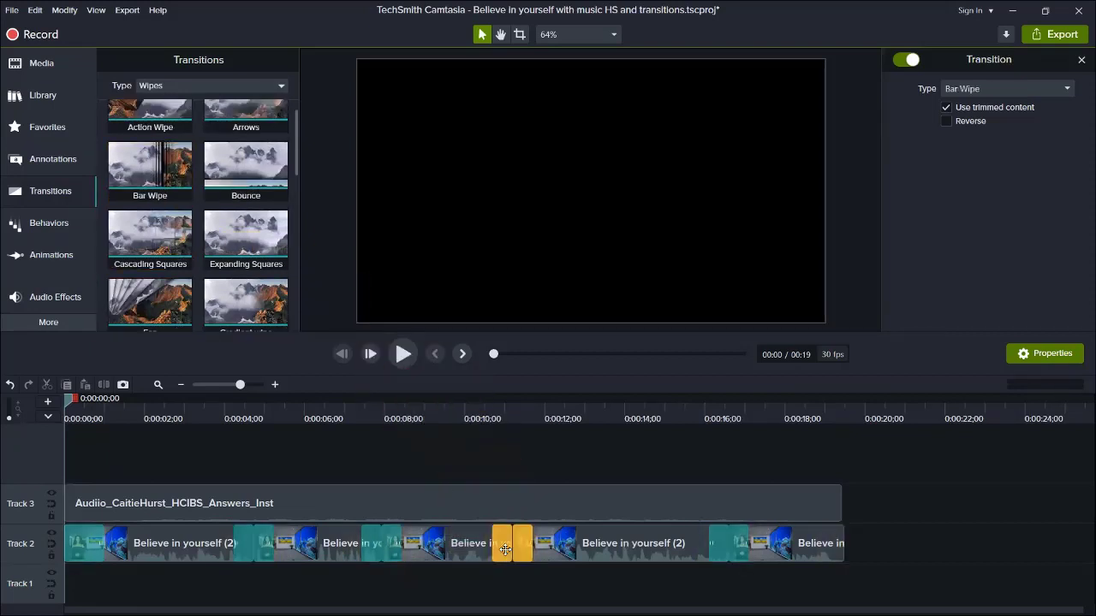
Step: Replace the transition at the fourth cut on Track 2 with Circle Crop from the Radial type, leaving Reverse off
left_click(720, 543)
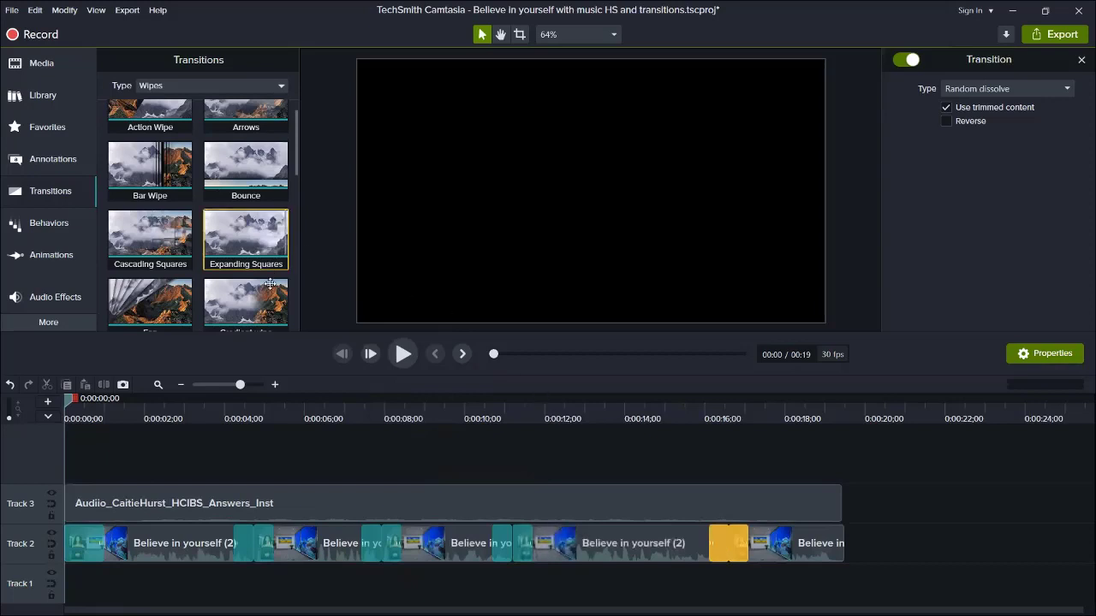
scroll(269, 283, "up", 1)
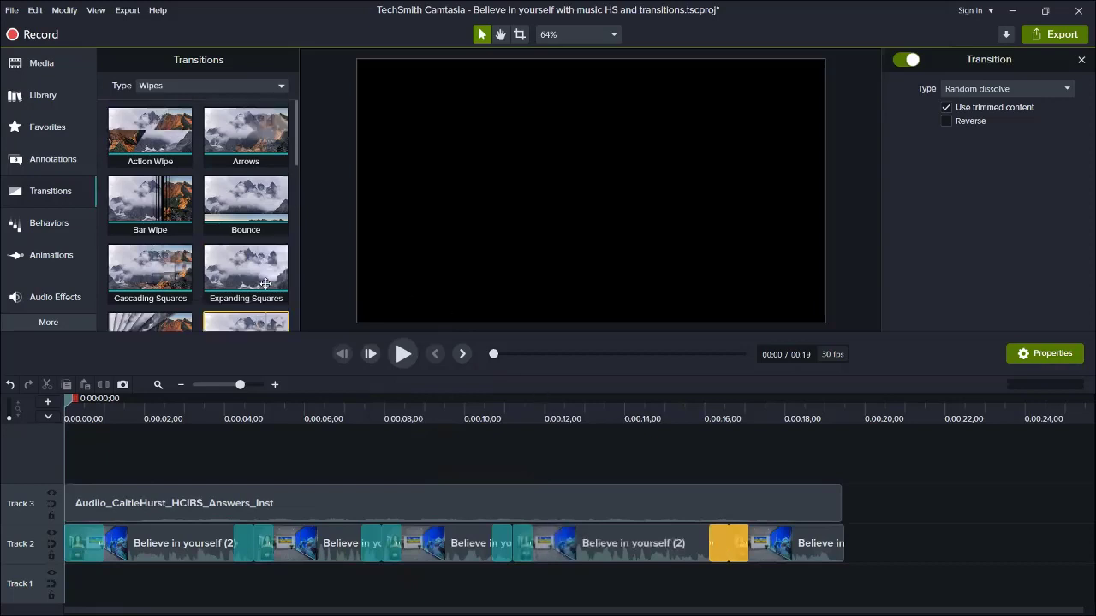
left_click(185, 85)
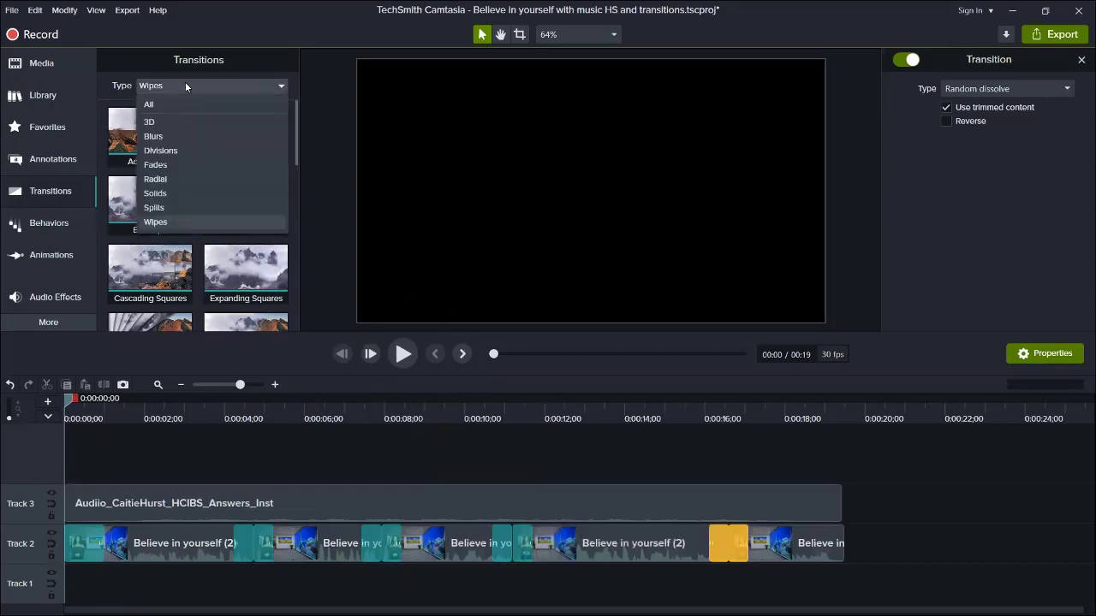
left_click(160, 141)
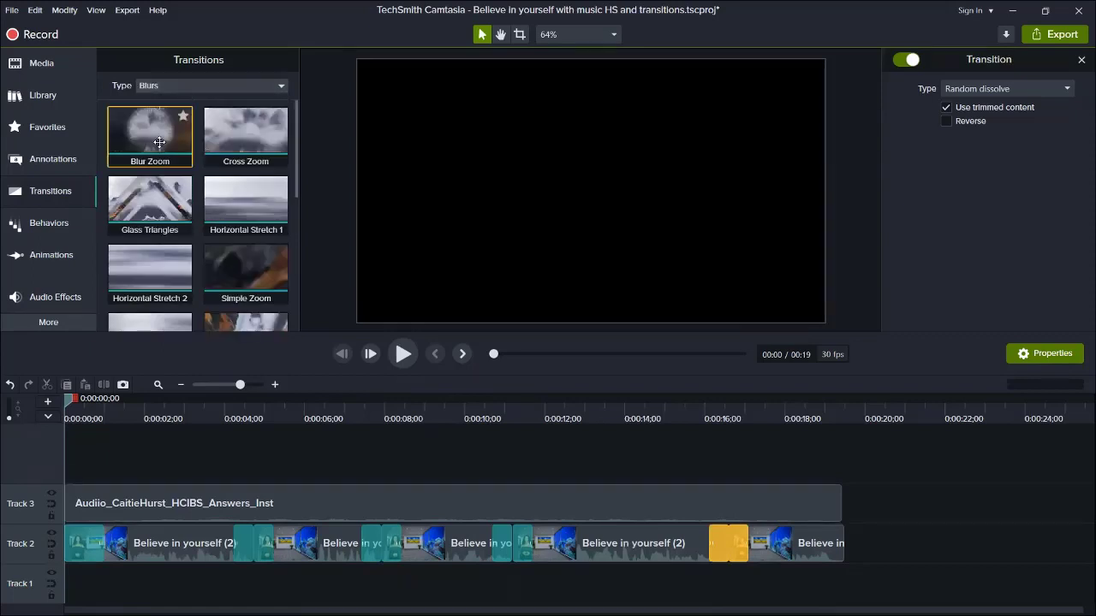
left_click(275, 85)
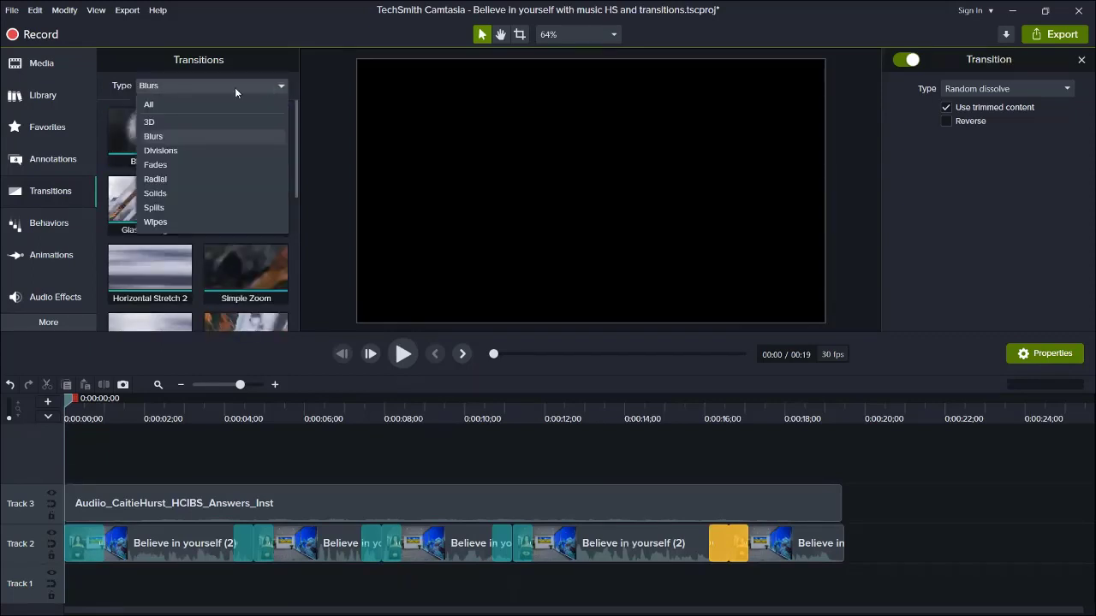
left_click(159, 180)
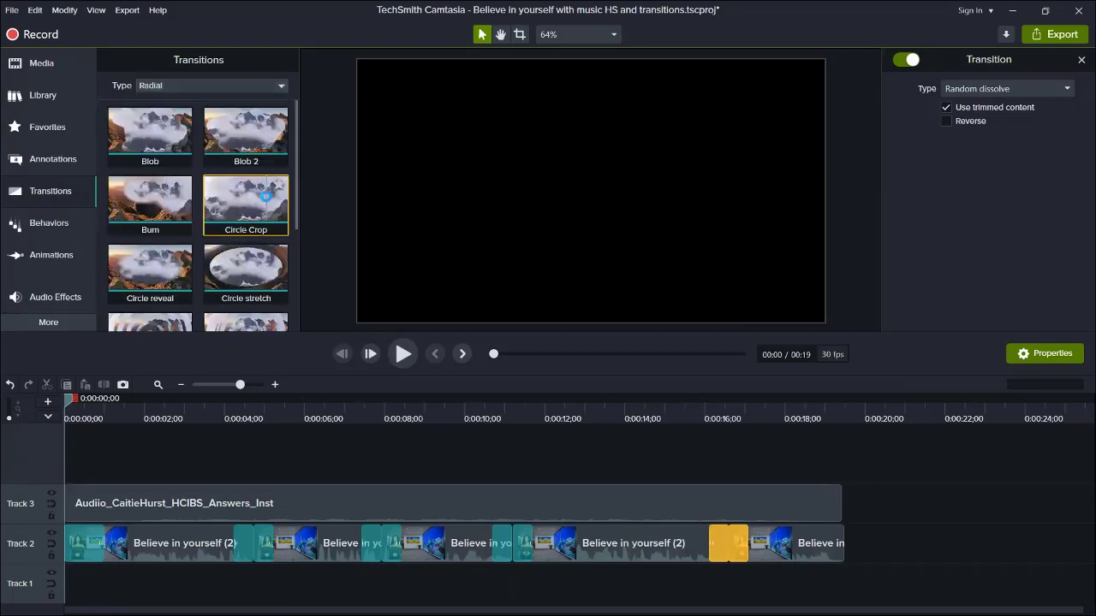
left_click_drag(257, 197, 725, 542)
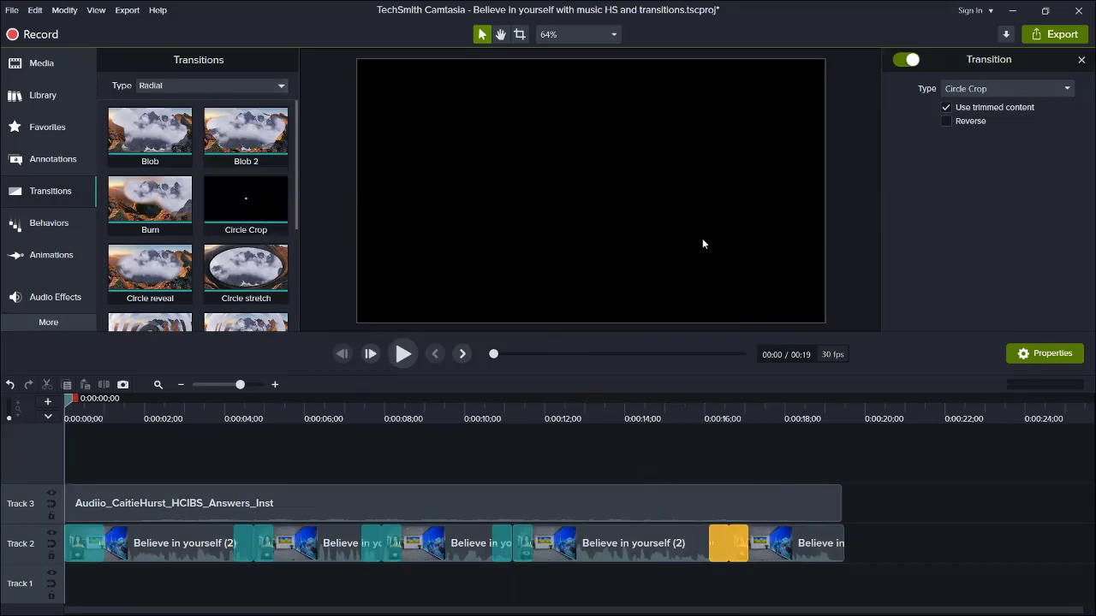
left_click(946, 122)
left_click(946, 121)
Step: Save the project and export it again to a local file under the same production name, overwriting the existing MP4
left_click(12, 9)
left_click(41, 96)
left_click(127, 10)
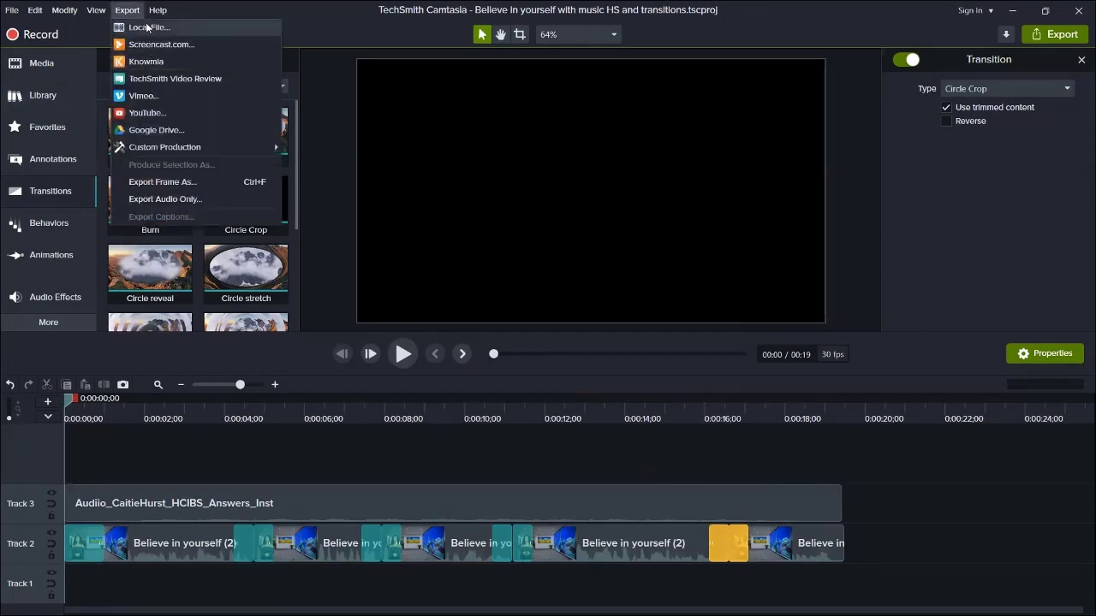
left_click(149, 28)
left_click(646, 504)
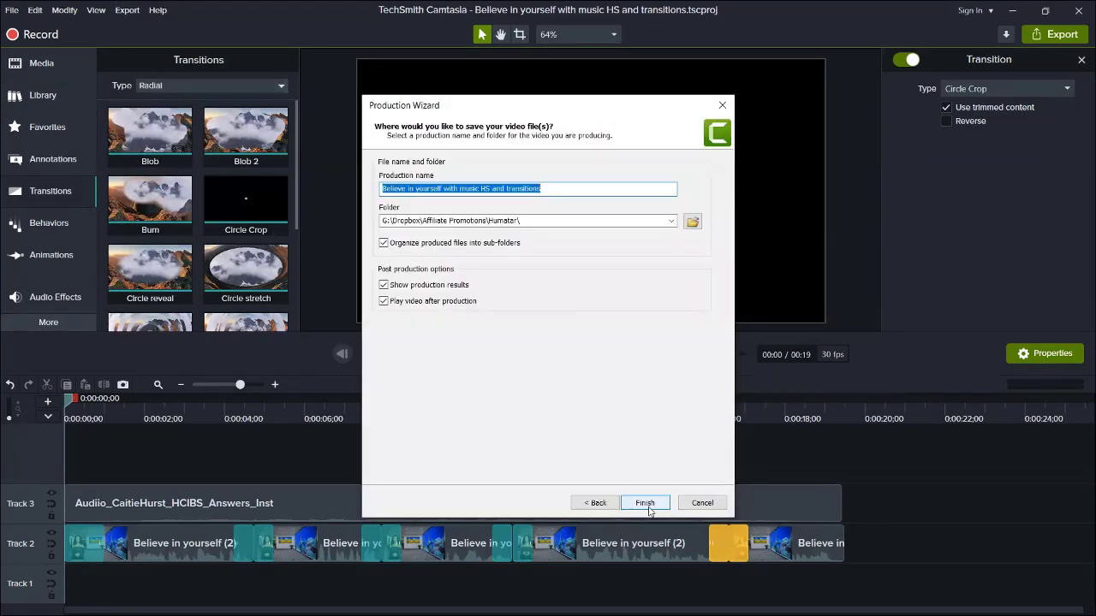
left_click(645, 504)
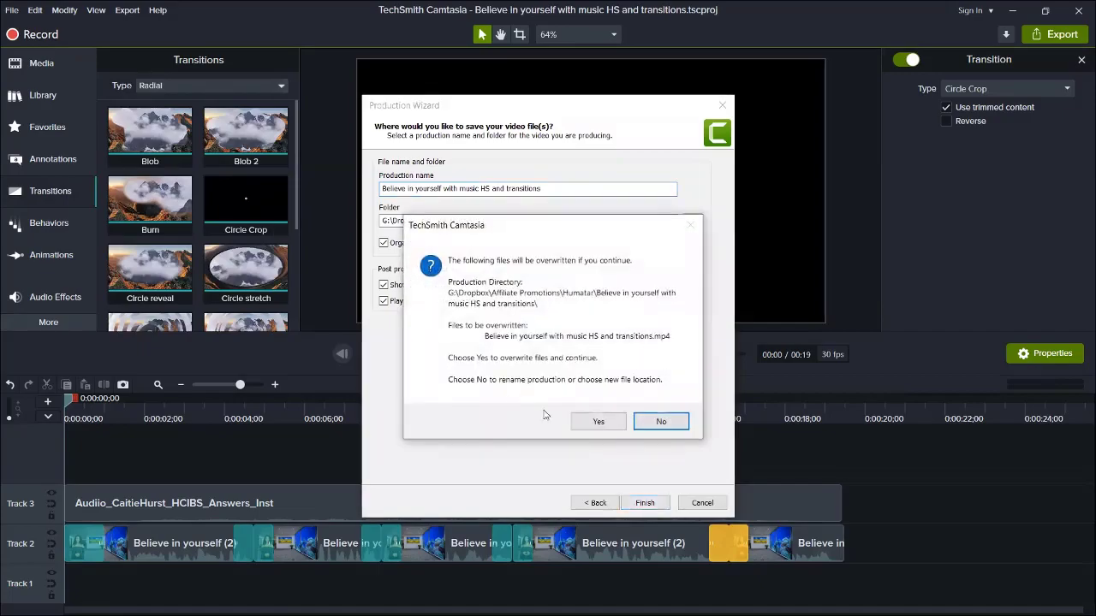
left_click(586, 420)
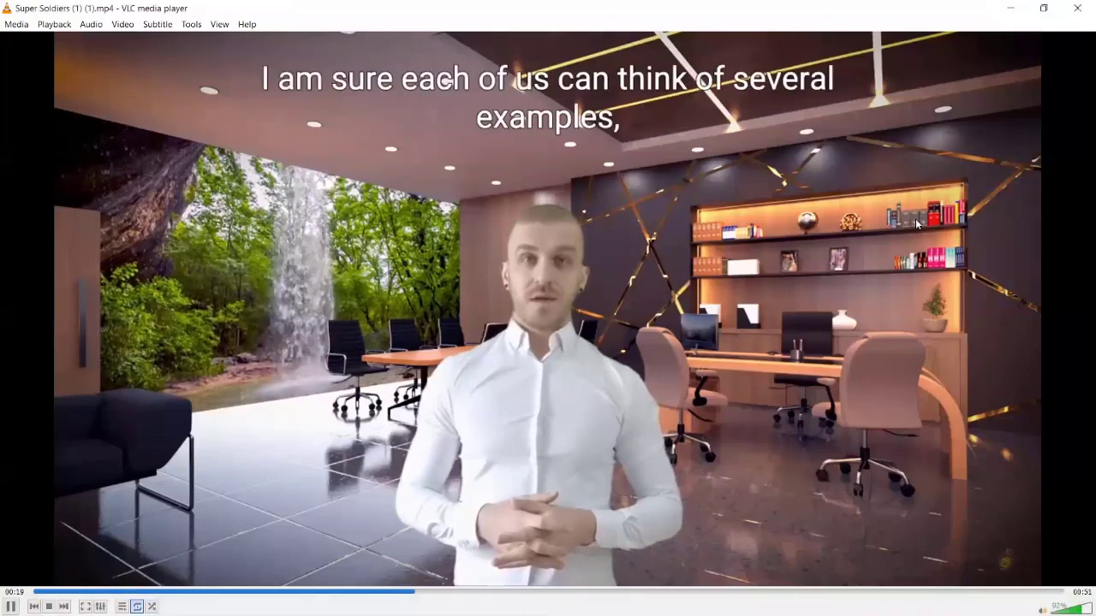
Step: Play another short stretch of the Super Soldiers video, pause and minimize the player, and finish the production wizard
key("space")
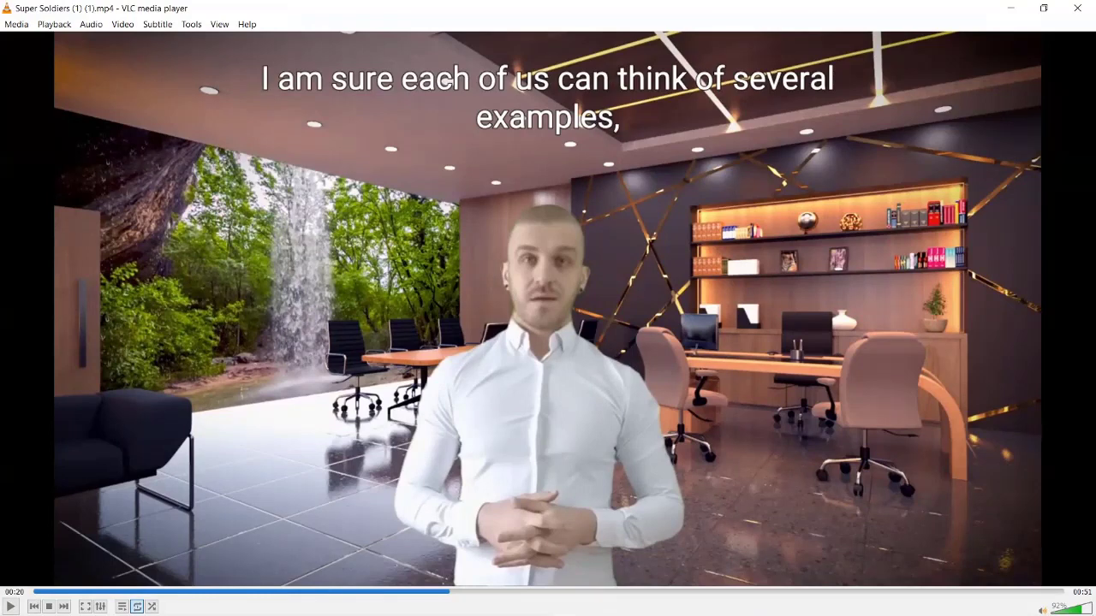
left_click(10, 606)
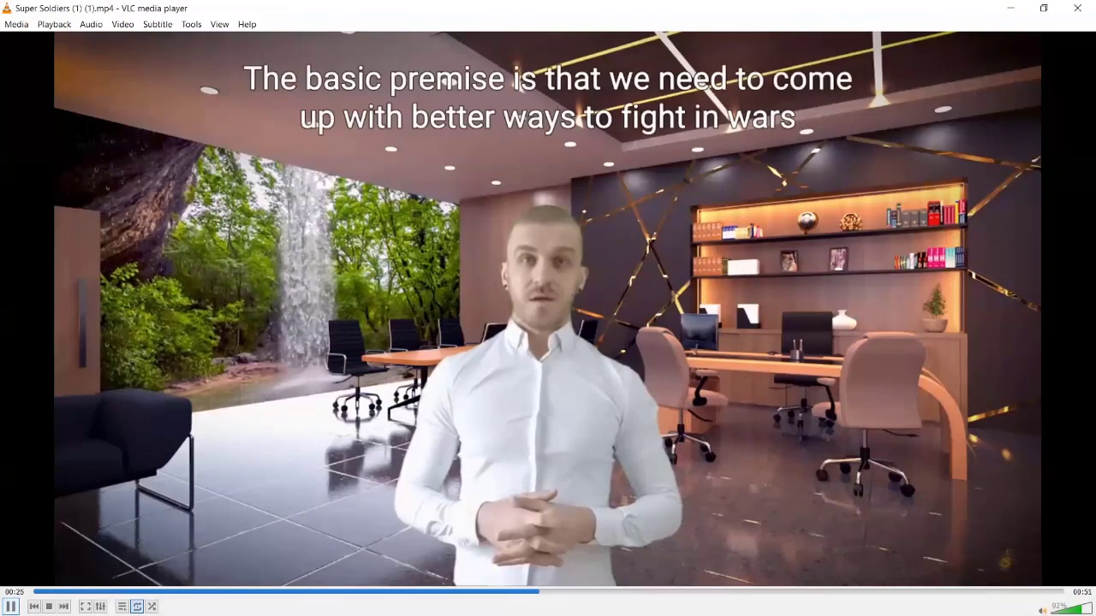
key("space")
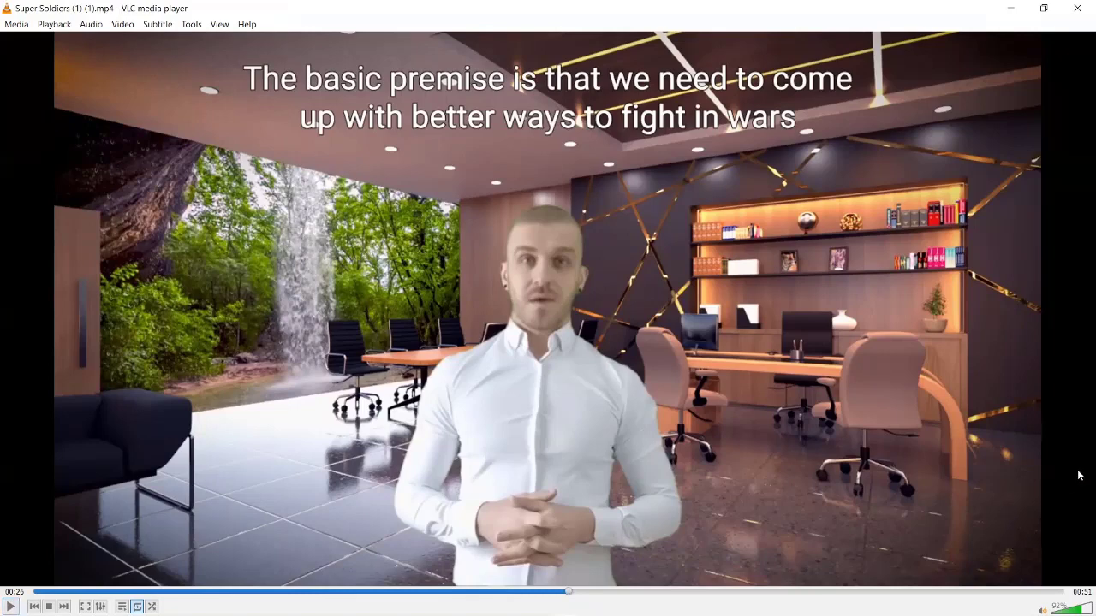
left_click(1010, 12)
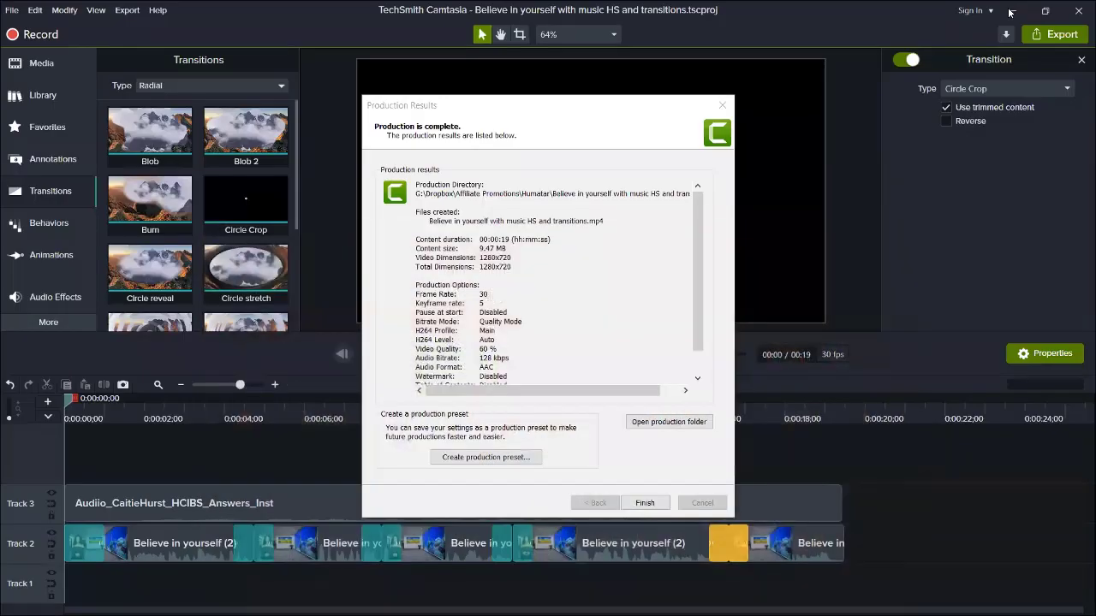
left_click(645, 503)
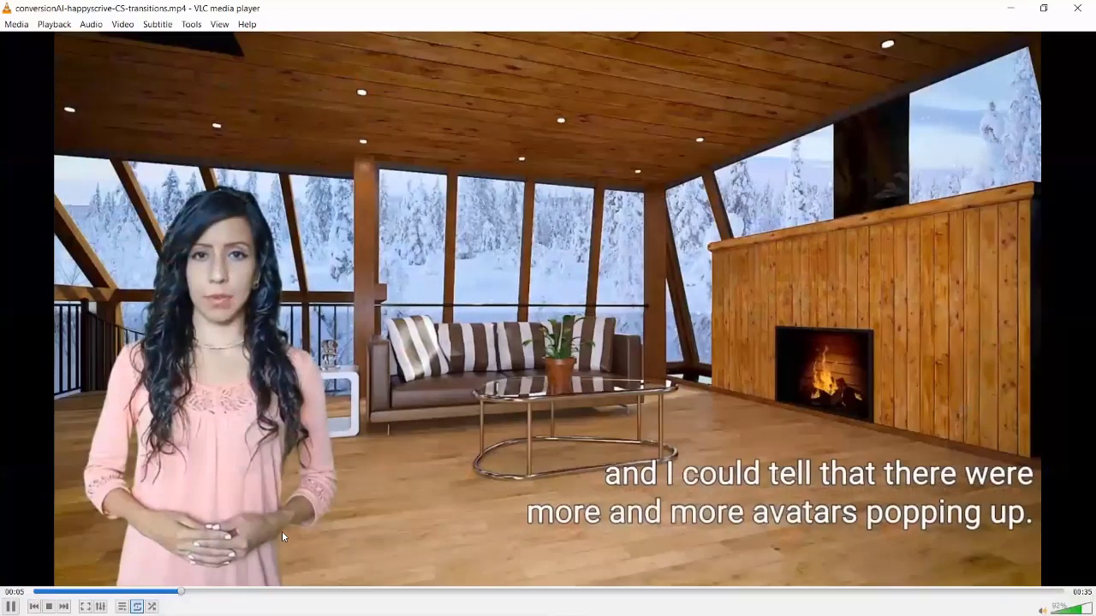
Step: Replay the opening of the conversionAI-happyscrive-CS-transitions video, pause it, and minimize the player and Messenger windows
left_click(34, 592)
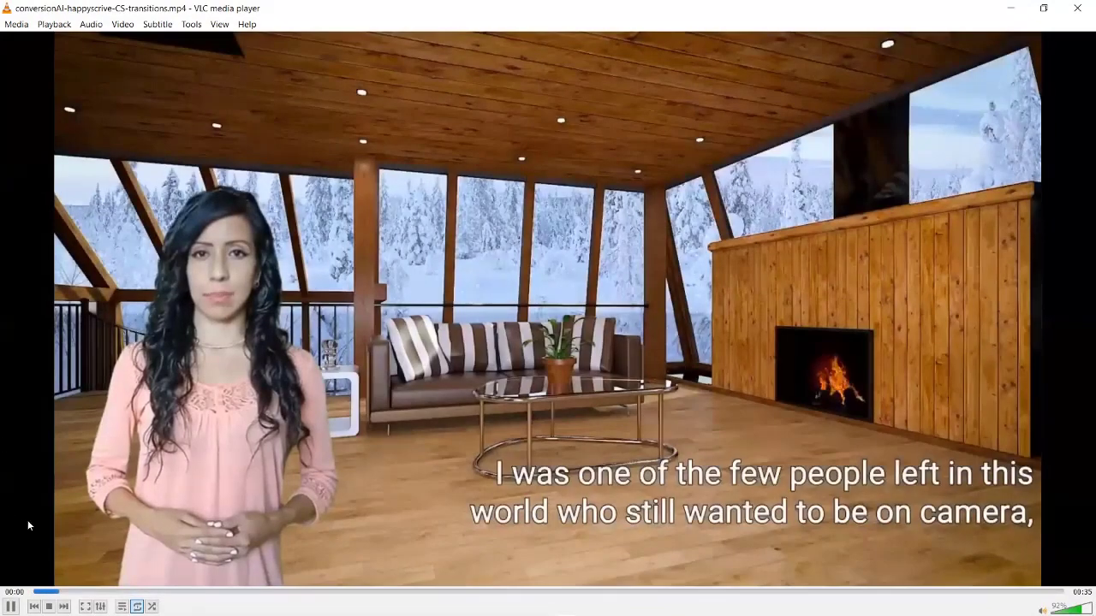
key("space")
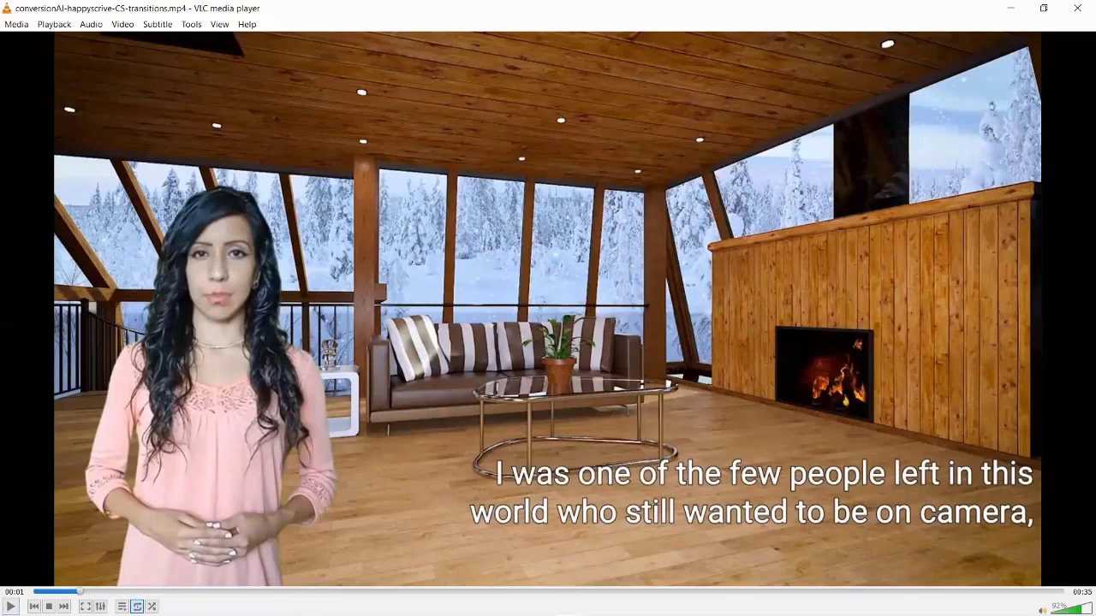
left_click(1013, 11)
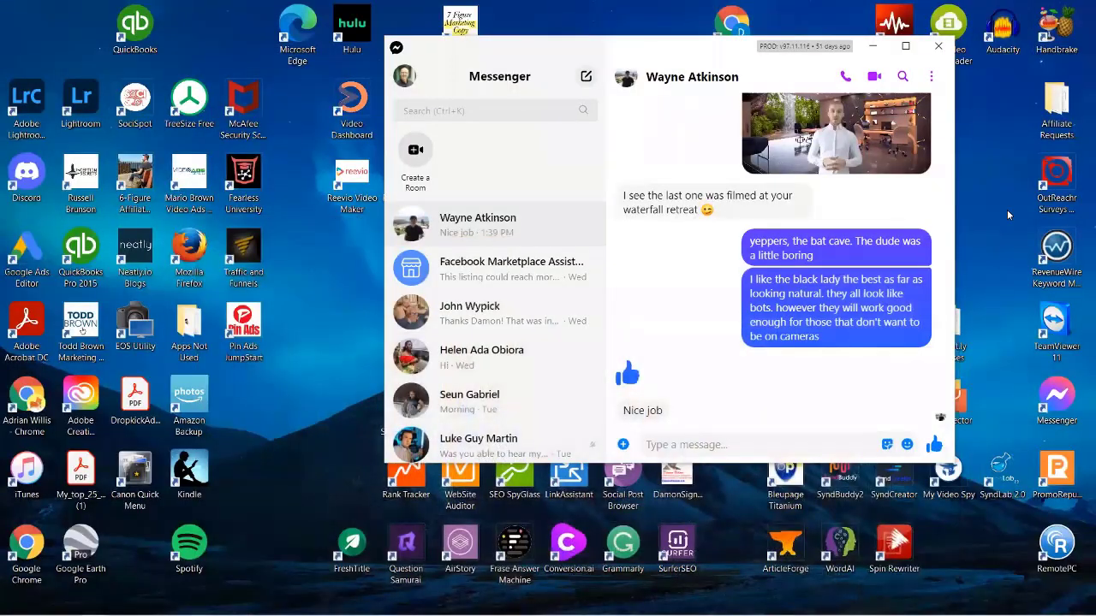
left_click(873, 46)
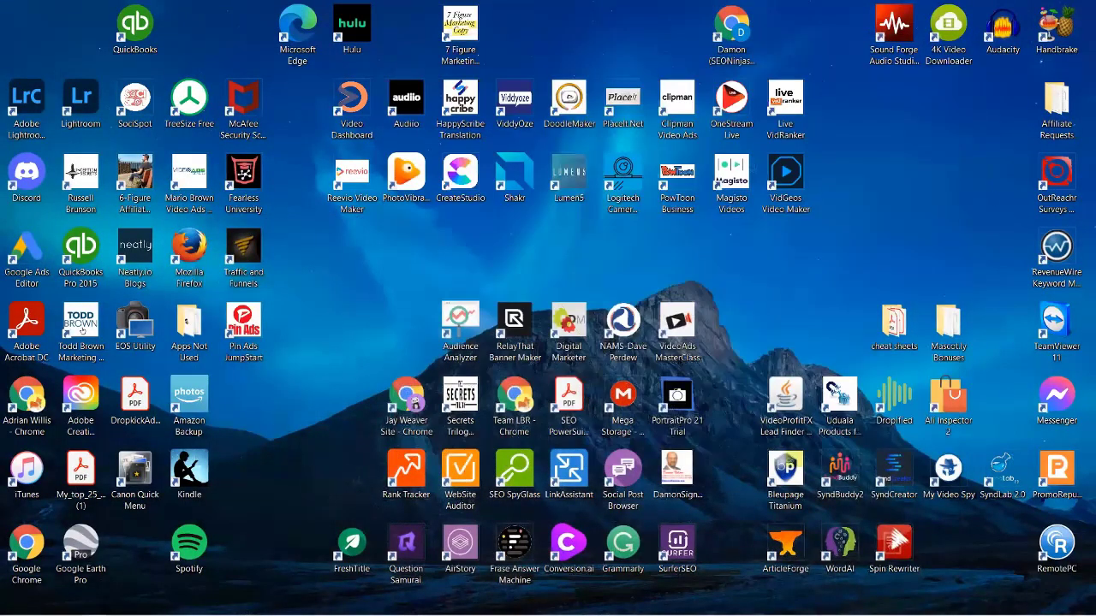